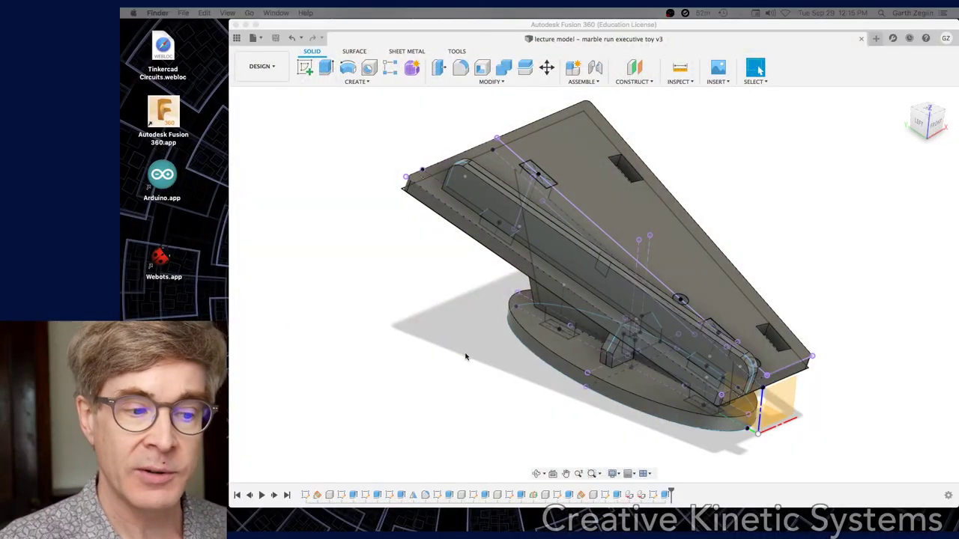
# Bring the Fusion 360 window forward and orbit the marble run model to a side view.
pyautogui.click(417, 359)
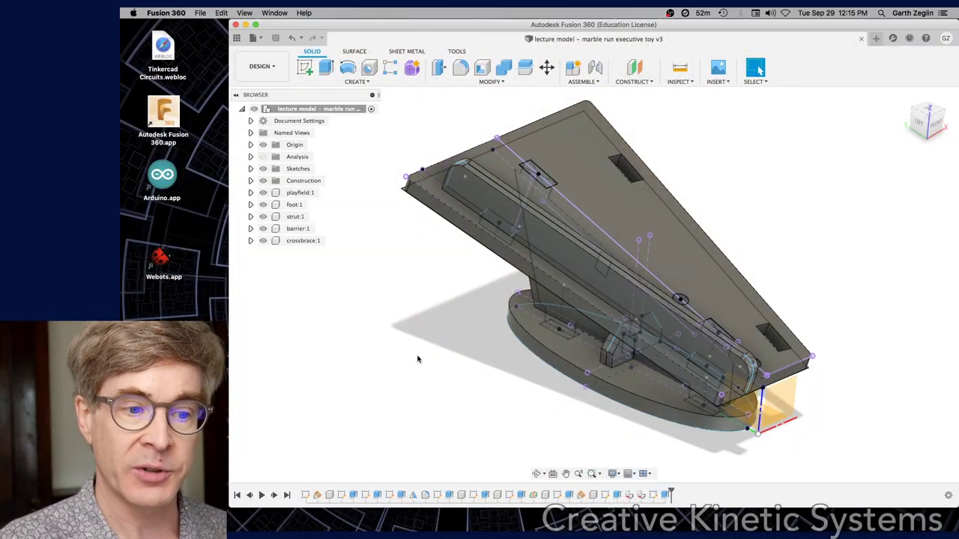
pyautogui.moveTo(427, 370)
pyautogui.keyDown('shift'); pyautogui.mouseDown(button='middle')
pyautogui.moveTo(443, 325)
pyautogui.moveTo(424, 349)
pyautogui.moveTo(396, 346)
pyautogui.moveTo(443, 349)
pyautogui.moveTo(439, 372)
pyautogui.moveTo(411, 394)
pyautogui.moveTo(454, 331)
pyautogui.moveTo(427, 350)
pyautogui.moveTo(434, 358)
pyautogui.mouseUp(button='middle'); pyautogui.keyUp('shift')
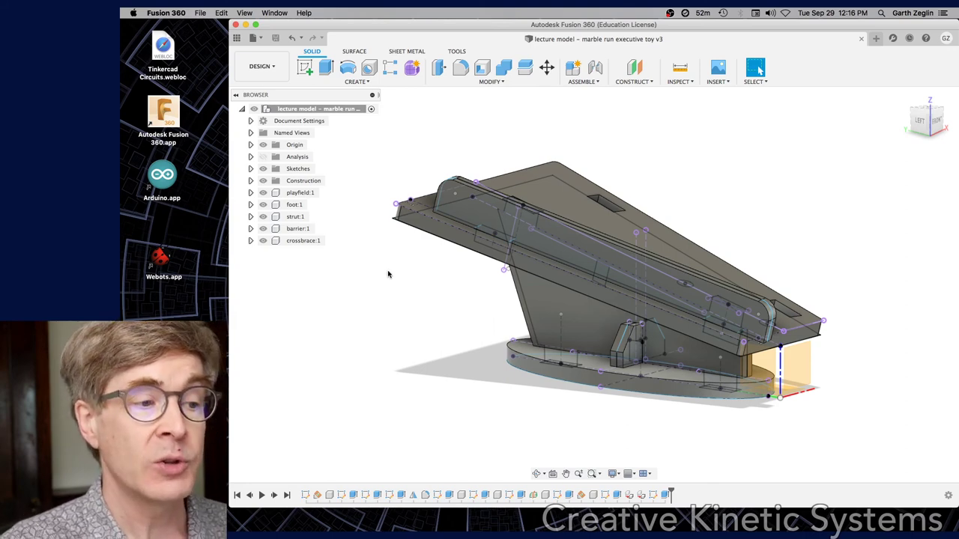
pyautogui.moveTo(437, 281)
pyautogui.keyDown('shift'); pyautogui.mouseDown(button='middle')
pyautogui.moveTo(441, 267)
pyautogui.moveTo(443, 278)
pyautogui.mouseUp(button='middle'); pyautogui.keyUp('shift')
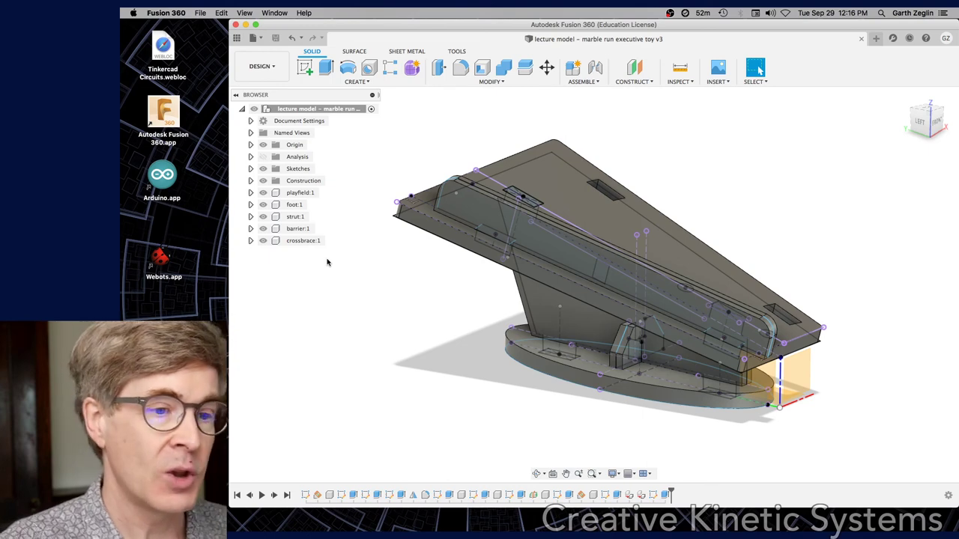
# Select foot, strut and crossbrace, then dismiss their context menu and clear the selection.
pyautogui.click(293, 207)
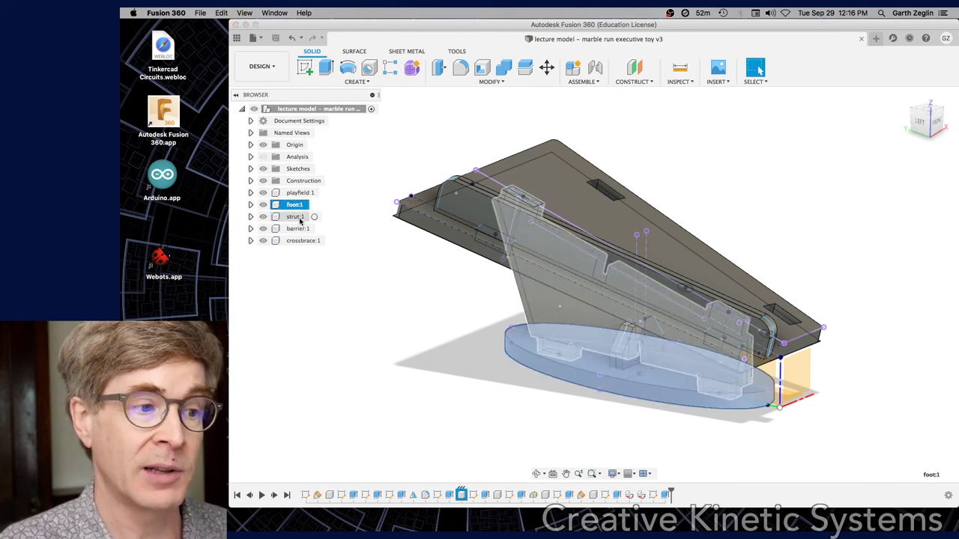
pyautogui.keyDown('shift'); pyautogui.click(295, 216); pyautogui.keyUp('shift')
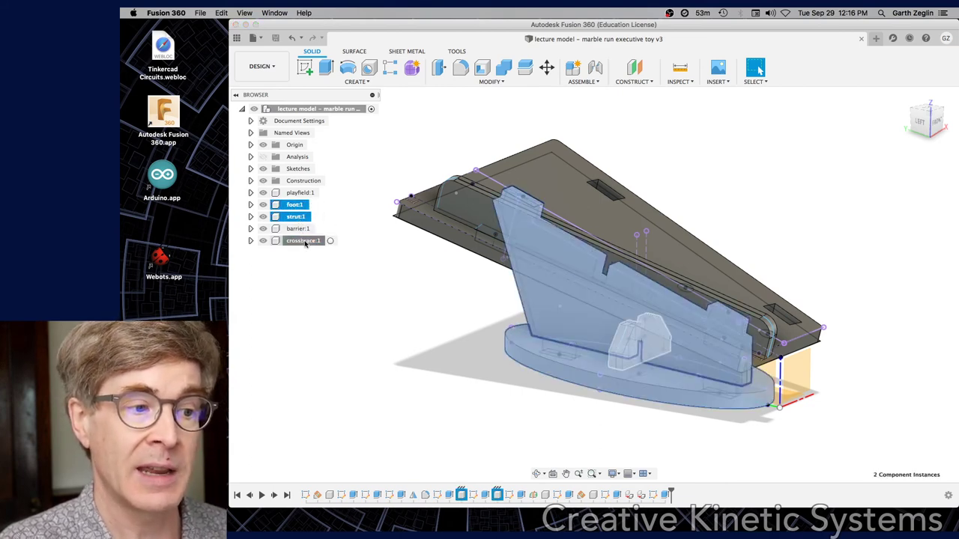
pyautogui.keyDown('shift'); pyautogui.click(301, 242); pyautogui.keyUp('shift')
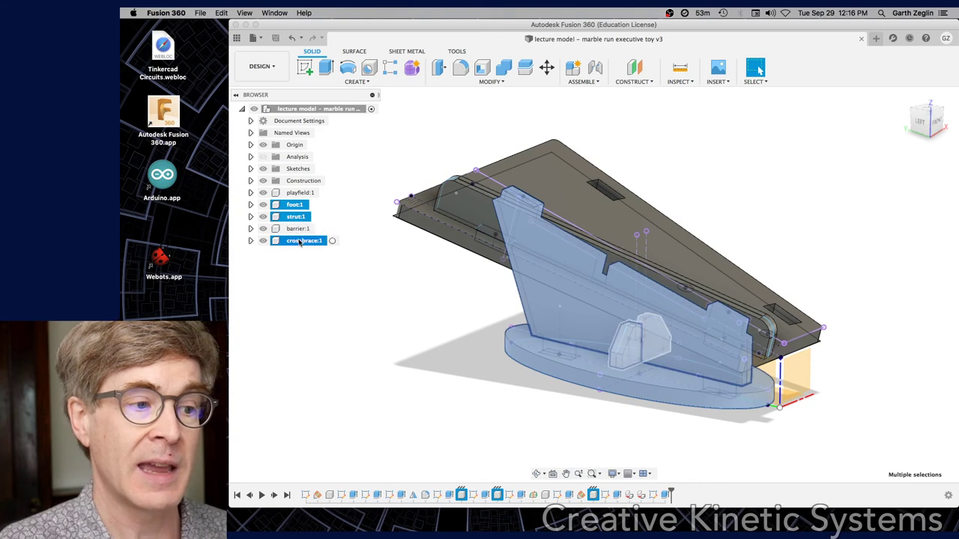
pyautogui.rightClick(300, 239)
pyautogui.moveTo(353, 454)
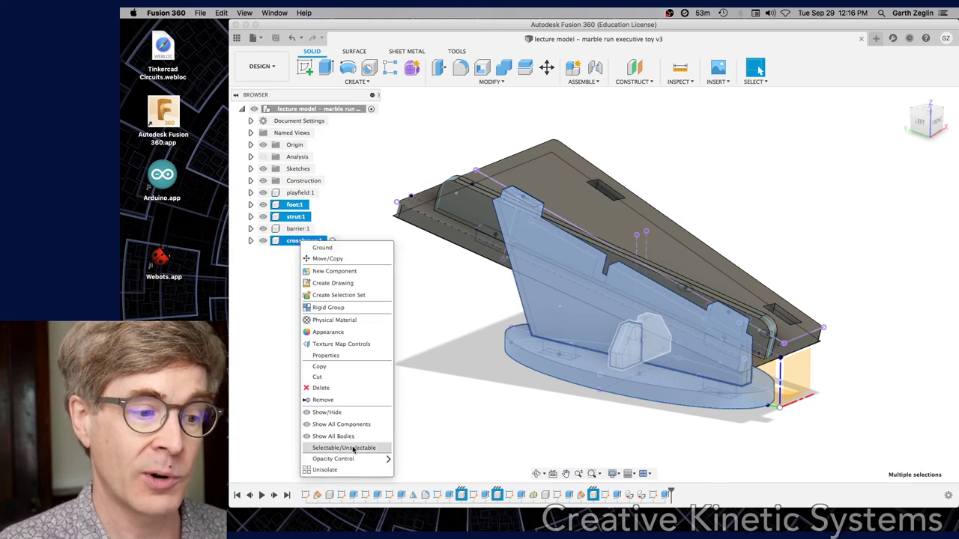
pyautogui.click(352, 470)
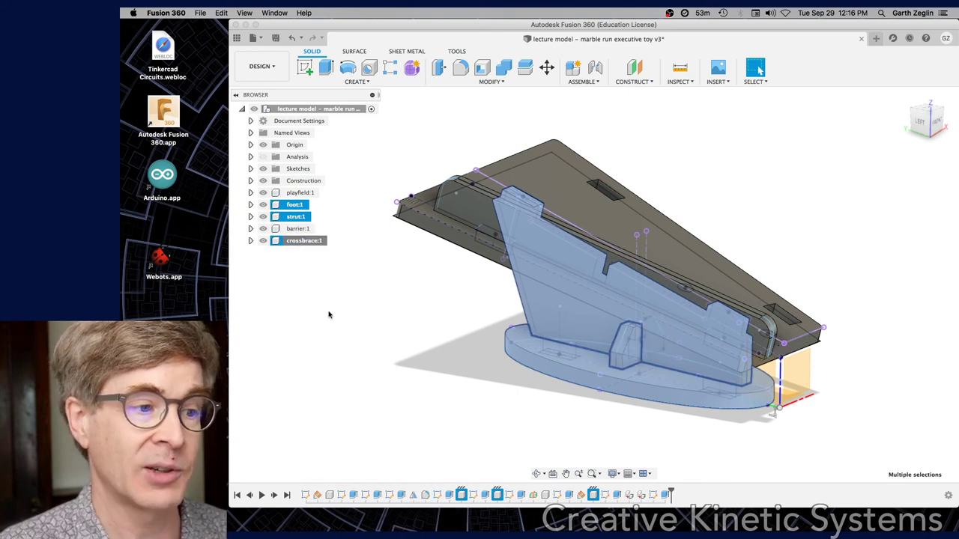
pyautogui.click(328, 315)
# Isolate foot:1, strut:1 and crossbrace:1, then orbit toward a side view of the strut.
pyautogui.click(295, 208)
pyautogui.keyDown('super'); pyautogui.click(295, 216); pyautogui.keyUp('super')
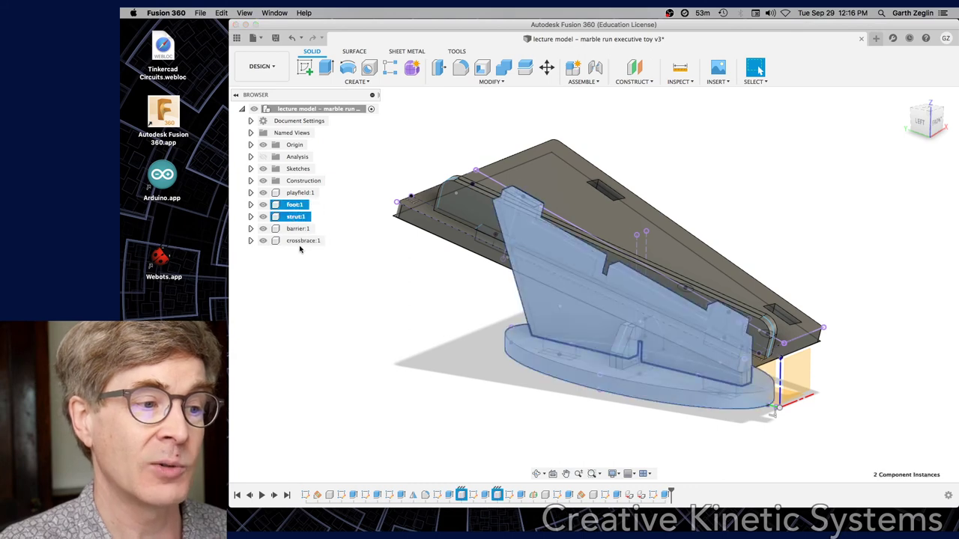
pyautogui.keyDown('super'); pyautogui.click(300, 240); pyautogui.keyUp('super')
pyautogui.rightClick(300, 240)
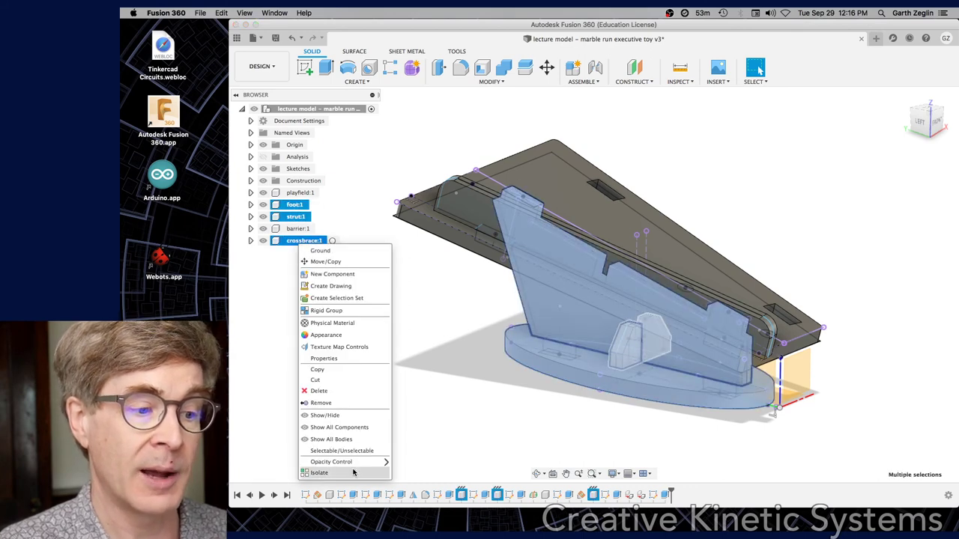
pyautogui.click(319, 473)
pyautogui.click(717, 220)
pyautogui.keyDown('shift'); pyautogui.moveTo(780, 213); pyautogui.dragTo(800, 220, button='middle'); pyautogui.keyUp('shift')
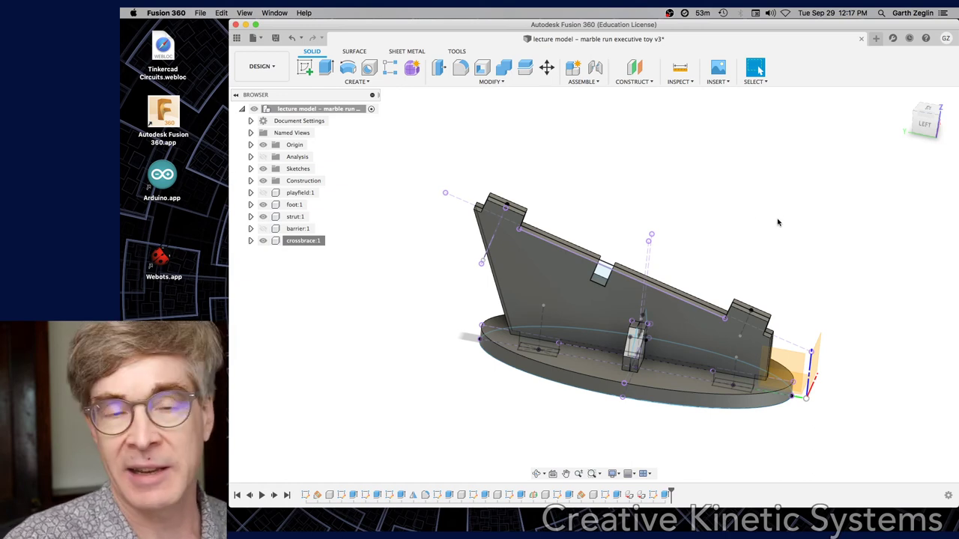
pyautogui.keyDown('shift'); pyautogui.moveTo(728, 235); pyautogui.dragTo(694, 210, button='middle'); pyautogui.keyUp('shift')
pyautogui.scroll(3, 649, 263)
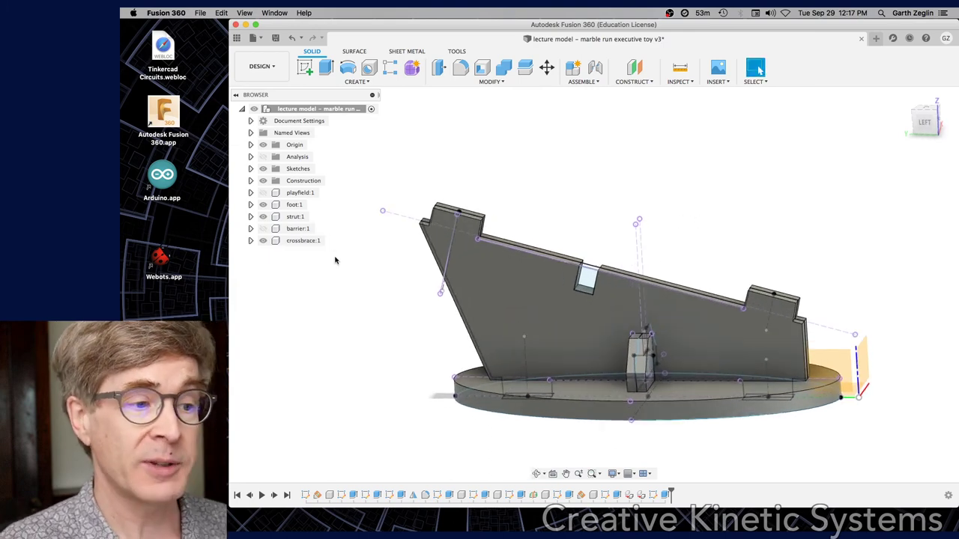
# Copy crossbrace:1 and paste a copy into the top-level assembly.
pyautogui.click(294, 241)
pyautogui.rightClick(300, 241)
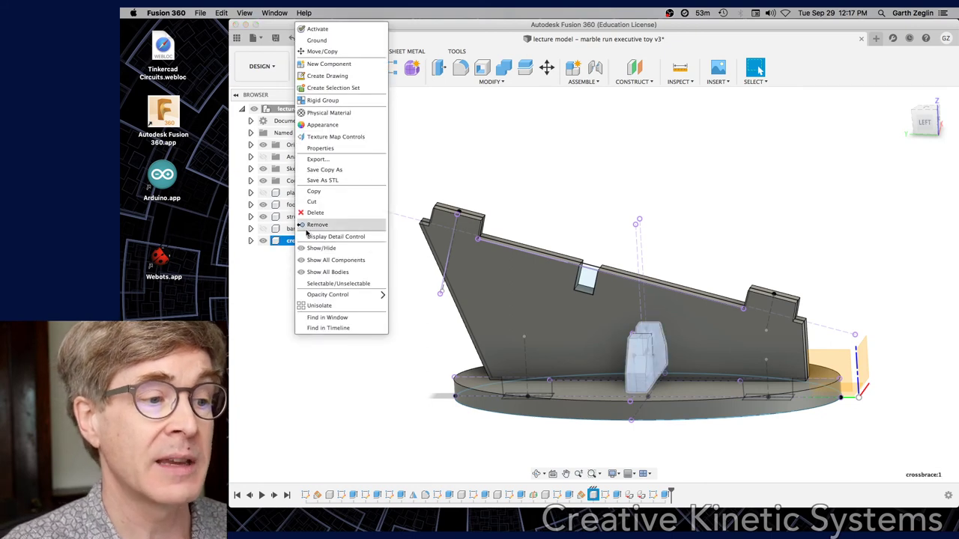
pyautogui.click(320, 193)
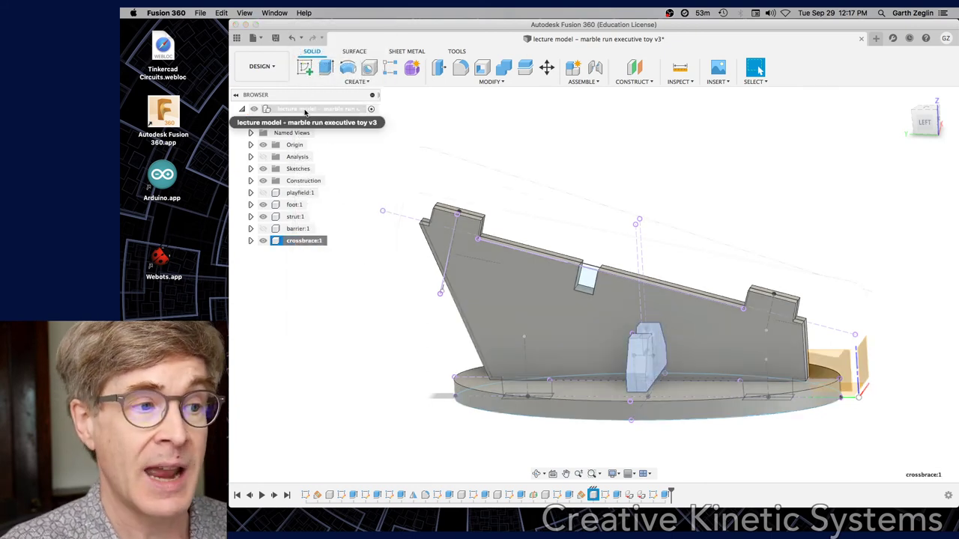
pyautogui.rightClick(304, 111)
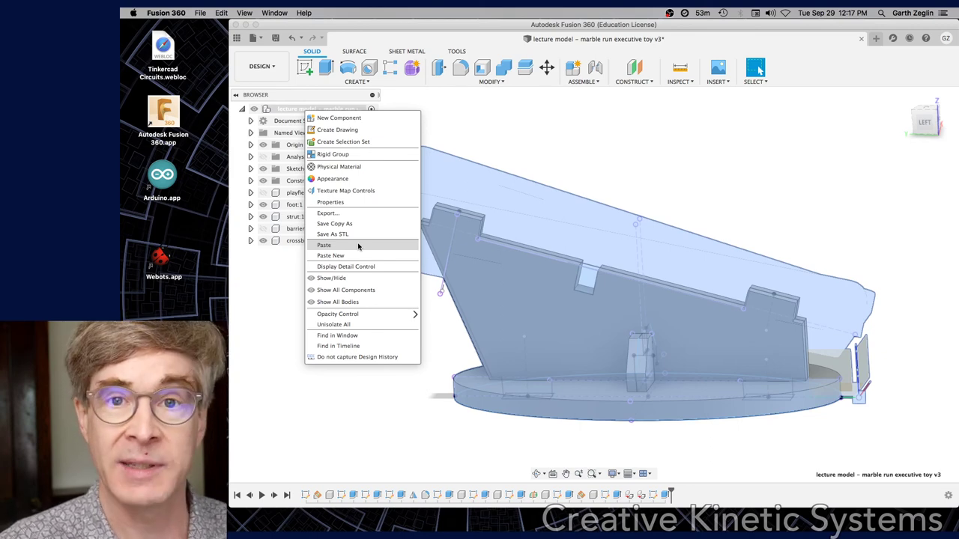
pyautogui.click(358, 245)
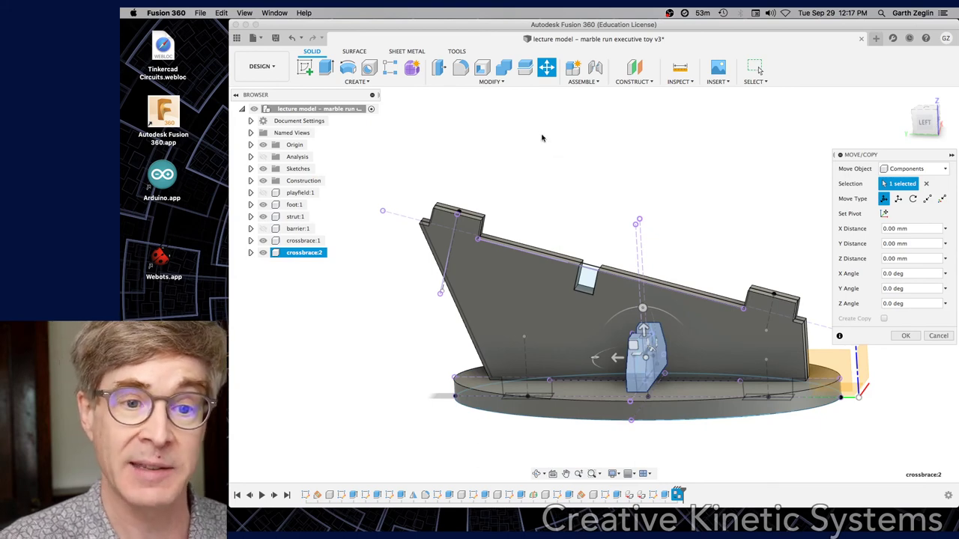
# Move the pasted crossbrace 45 mm up in Z and rotate it -120 deg about X.
pyautogui.moveTo(643, 311); pyautogui.dragTo(622, 191)
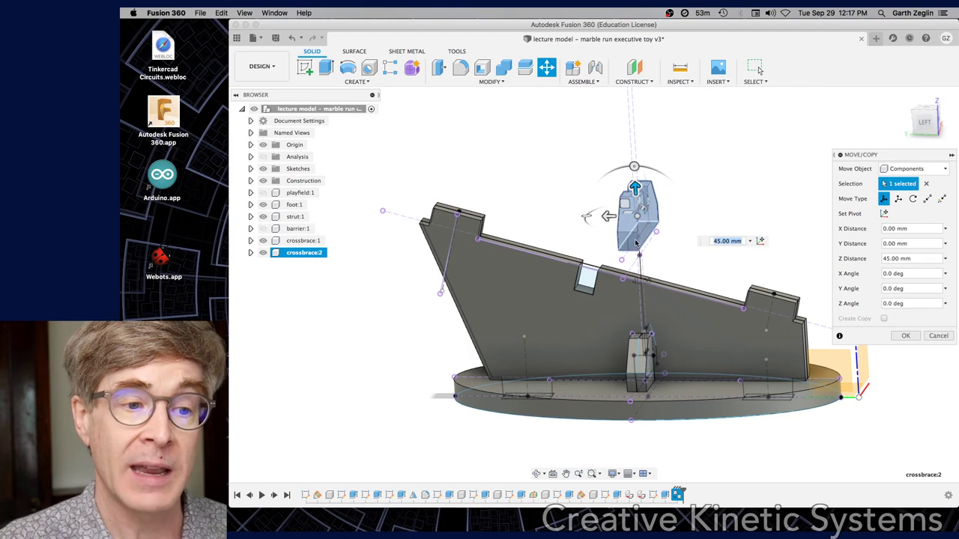
pyautogui.keyDown('shift'); pyautogui.moveTo(704, 247); pyautogui.dragTo(742, 224, button='middle'); pyautogui.keyUp('shift')
pyautogui.moveTo(660, 214); pyautogui.dragTo(608, 280)
pyautogui.keyDown('shift'); pyautogui.moveTo(608, 280); pyautogui.dragTo(669, 283, button='middle'); pyautogui.keyUp('shift')
pyautogui.click(905, 335)
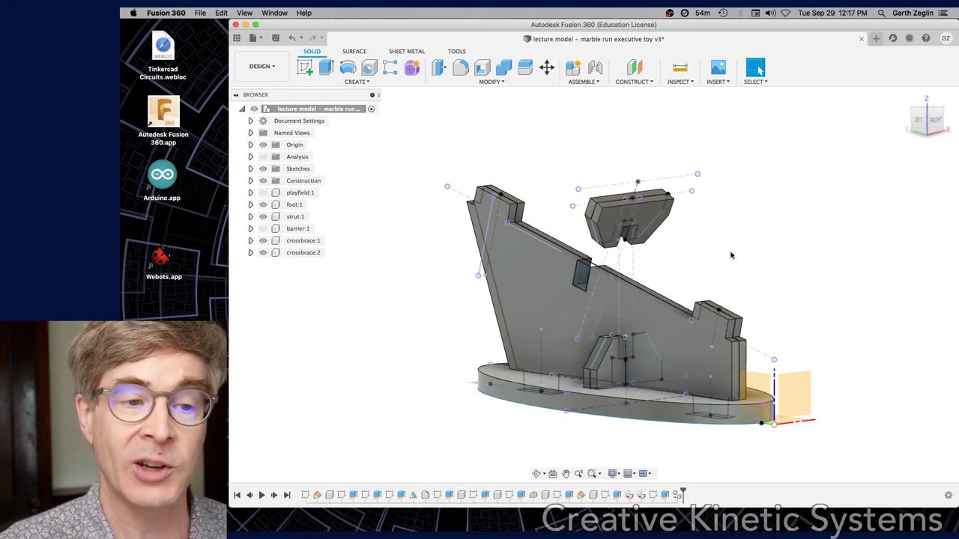
pyautogui.moveTo(738, 244)
pyautogui.keyDown('shift'); pyautogui.mouseDown(button='middle')
pyautogui.moveTo(749, 232)
pyautogui.moveTo(698, 240)
pyautogui.moveTo(816, 248)
pyautogui.moveTo(767, 250)
pyautogui.moveTo(751, 238)
pyautogui.moveTo(776, 241)
pyautogui.moveTo(735, 244)
pyautogui.moveTo(736, 257)
pyautogui.mouseUp(button='middle'); pyautogui.keyUp('shift')
pyautogui.scroll(5, 652, 249)
pyautogui.moveTo(672, 272)
pyautogui.keyDown('shift'); pyautogui.mouseDown(button='middle')
pyautogui.moveTo(658, 242)
pyautogui.moveTo(675, 247)
pyautogui.moveTo(670, 238)
pyautogui.moveTo(700, 261)
pyautogui.moveTo(667, 237)
pyautogui.moveTo(668, 216)
pyautogui.moveTo(677, 262)
pyautogui.mouseUp(button='middle'); pyautogui.keyUp('shift')
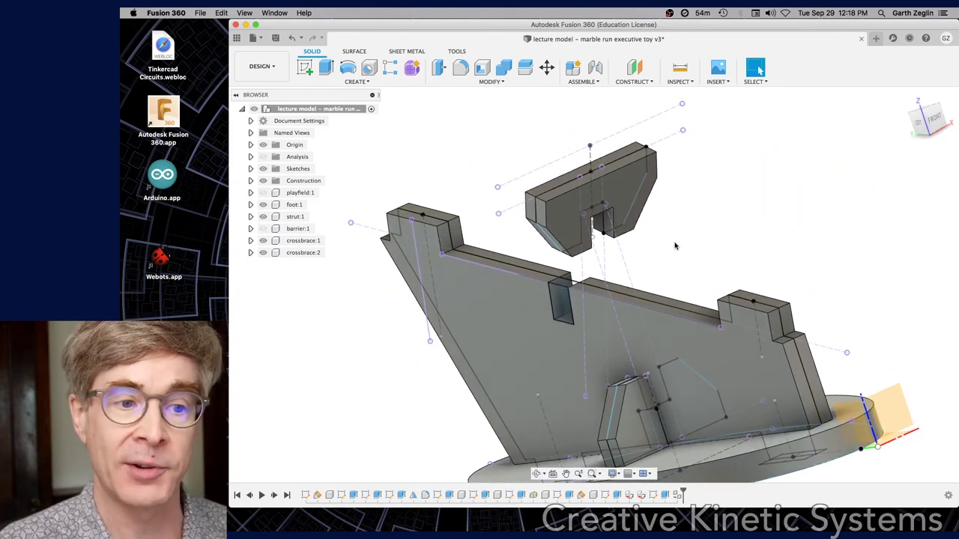
# Start Align and pick crossbrace:2's slot face as the From face.
pyautogui.press('s')
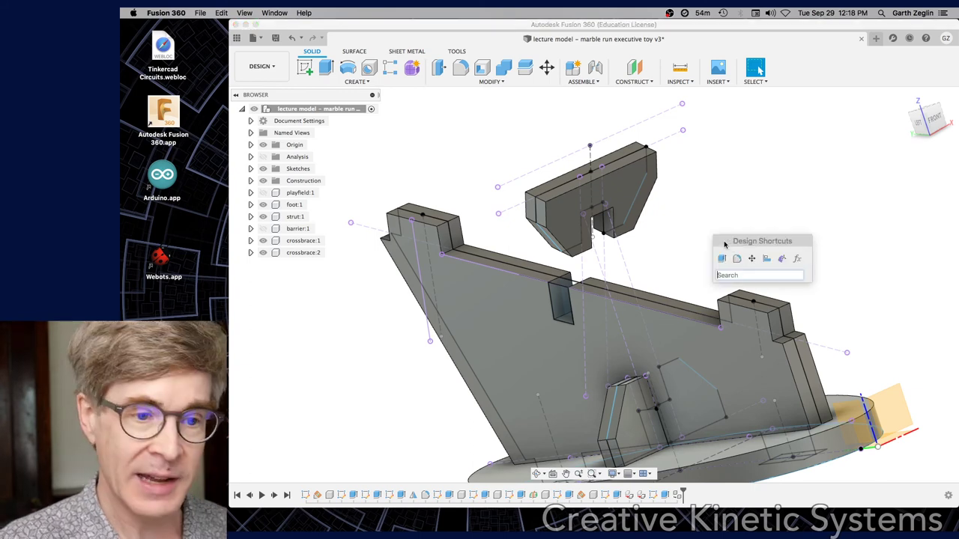
pyautogui.click(768, 258)
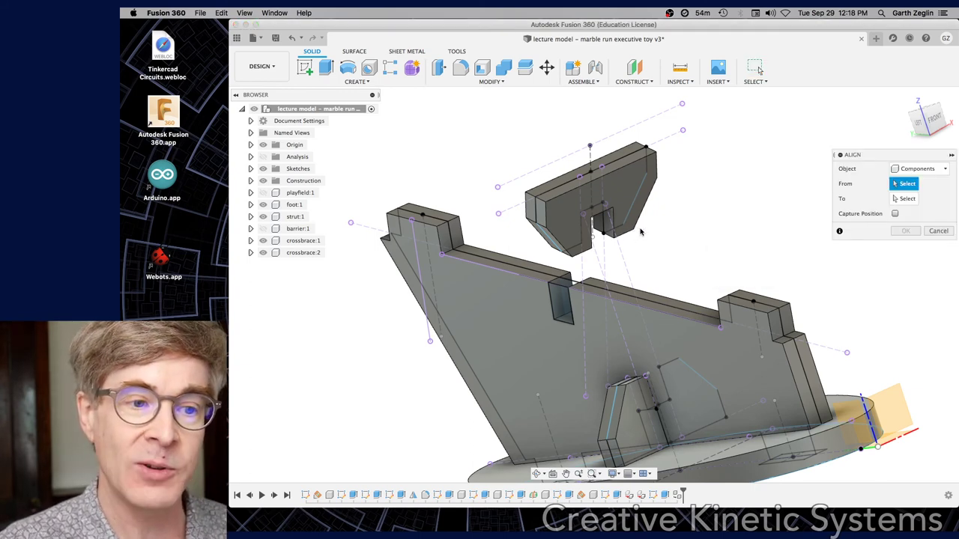
pyautogui.keyDown('shift'); pyautogui.moveTo(633, 224); pyautogui.dragTo(615, 207, button='middle'); pyautogui.keyUp('shift')
pyautogui.scroll(4, 615, 208)
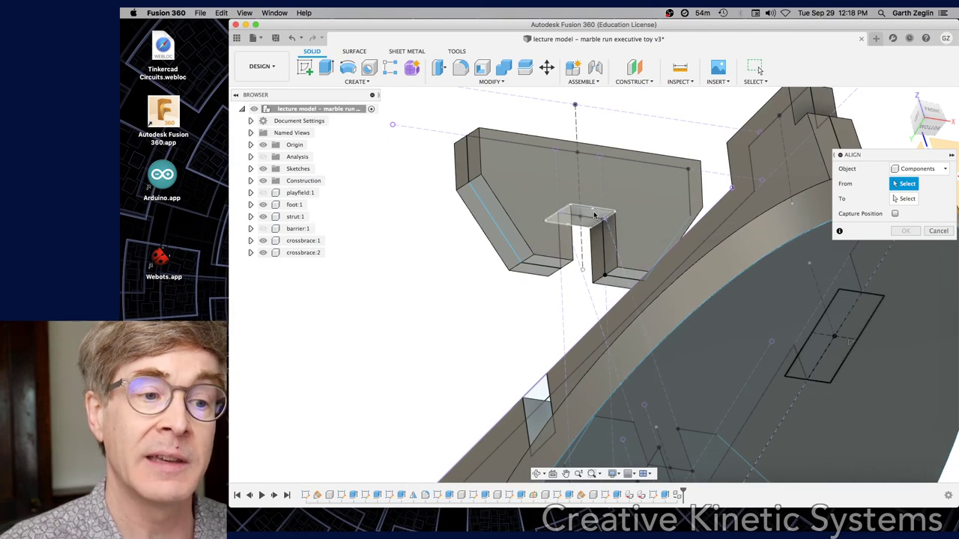
pyautogui.click(591, 218)
# Set the strut's slot face as the To target and confirm the alignment.
pyautogui.scroll(-2, 644, 251)
pyautogui.keyDown('shift'); pyautogui.moveTo(644, 251); pyautogui.dragTo(554, 337, button='middle'); pyautogui.keyUp('shift')
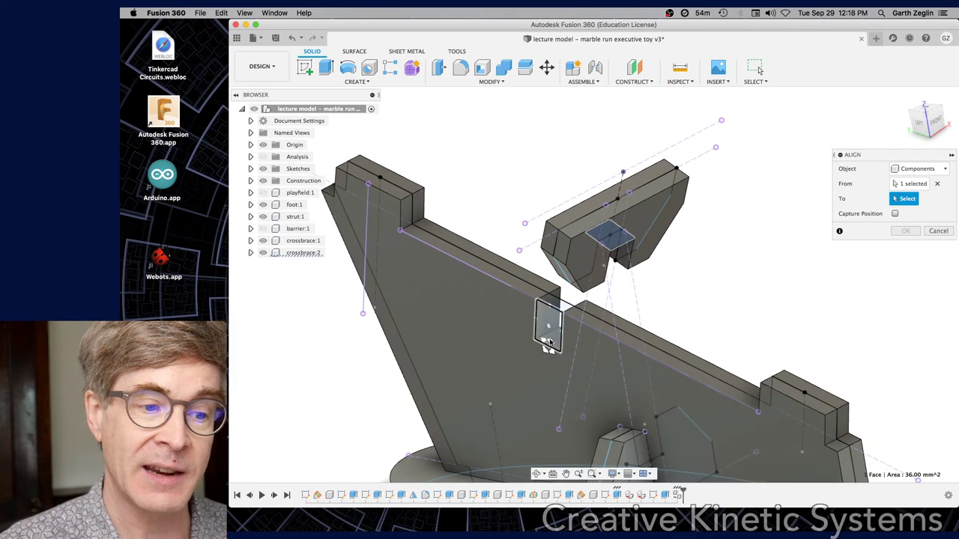
pyautogui.click(554, 349)
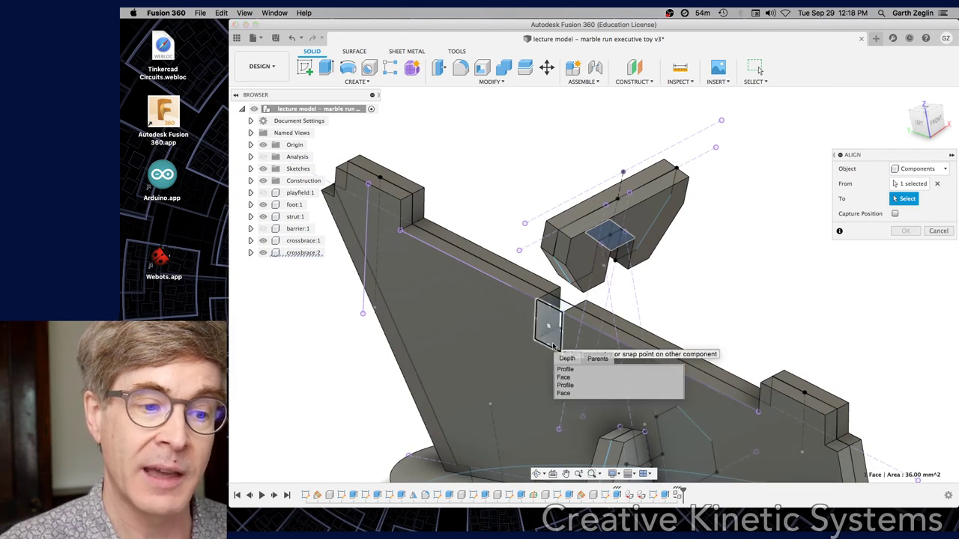
pyautogui.click(567, 379)
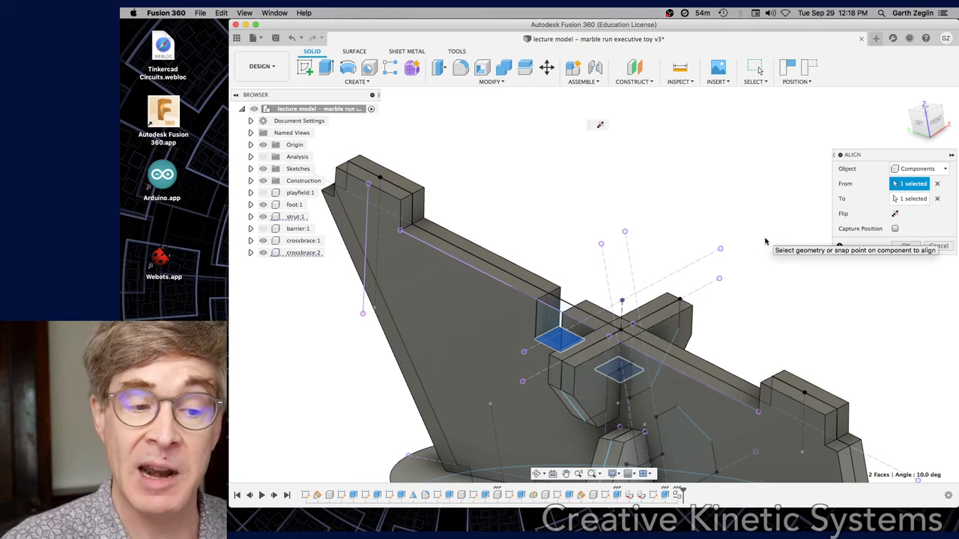
pyautogui.click(906, 246)
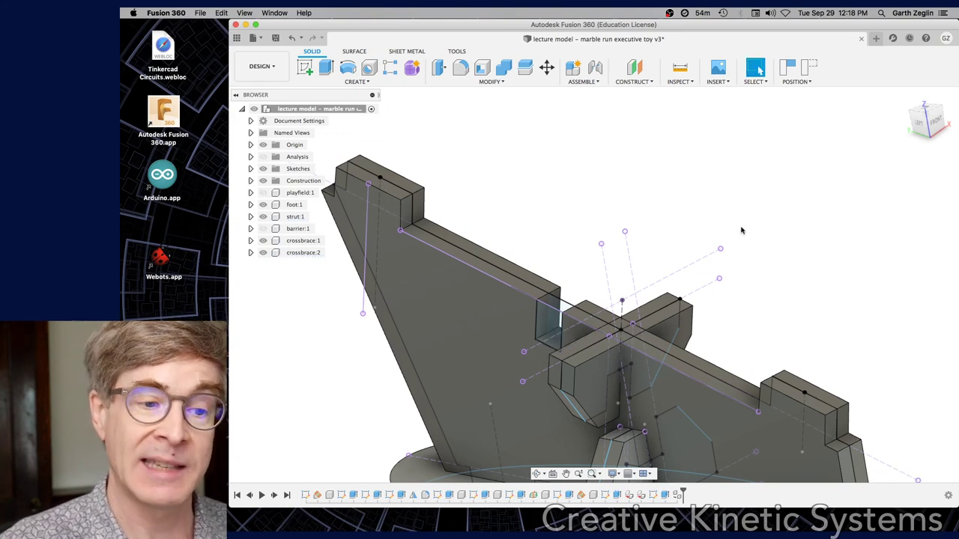
pyautogui.scroll(-3, 694, 246)
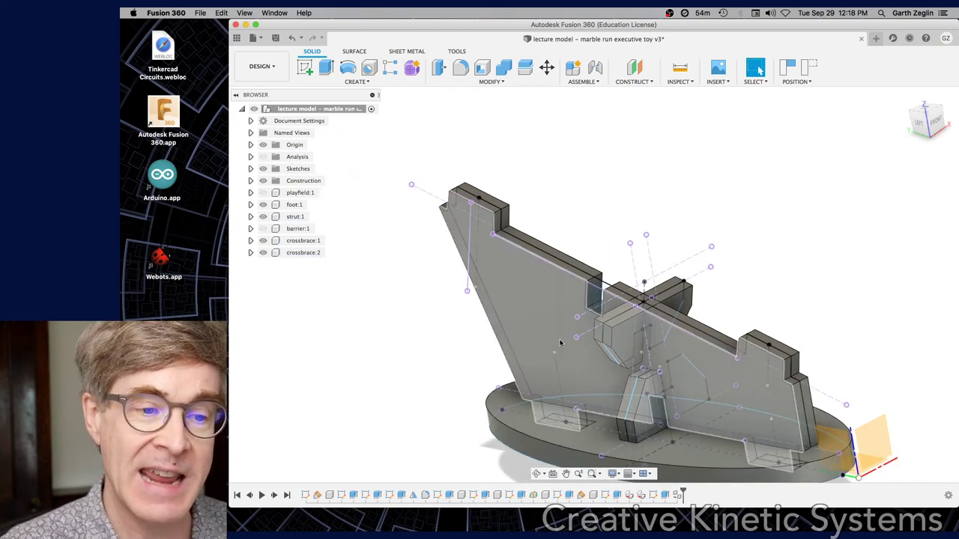
pyautogui.keyDown('shift'); pyautogui.moveTo(562, 342); pyautogui.dragTo(618, 350, button='middle'); pyautogui.keyUp('shift')
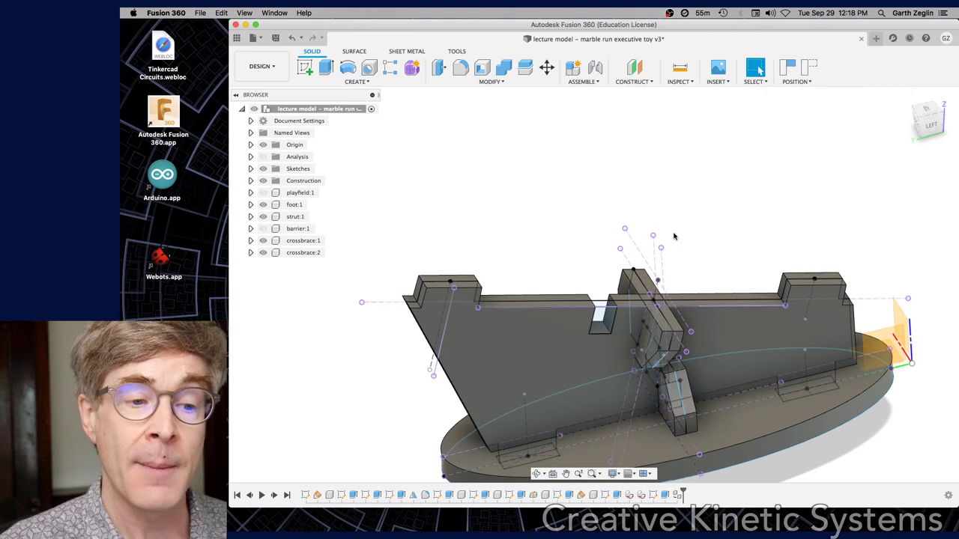
pyautogui.keyDown('shift'); pyautogui.moveTo(716, 202); pyautogui.dragTo(716, 197, button='middle'); pyautogui.keyUp('shift')
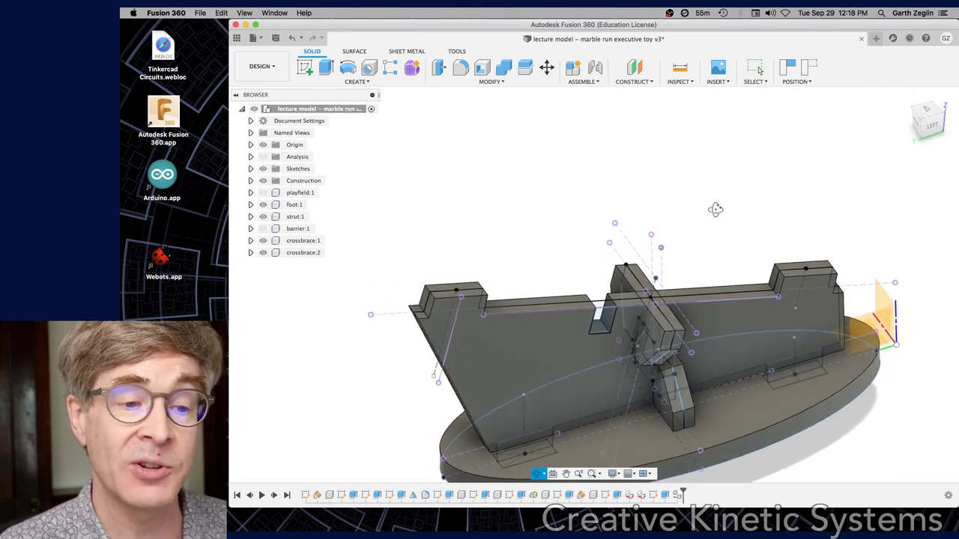
# Start another Align via 'salign' and pick the crossbrace face as From.
pyautogui.press('Escape')
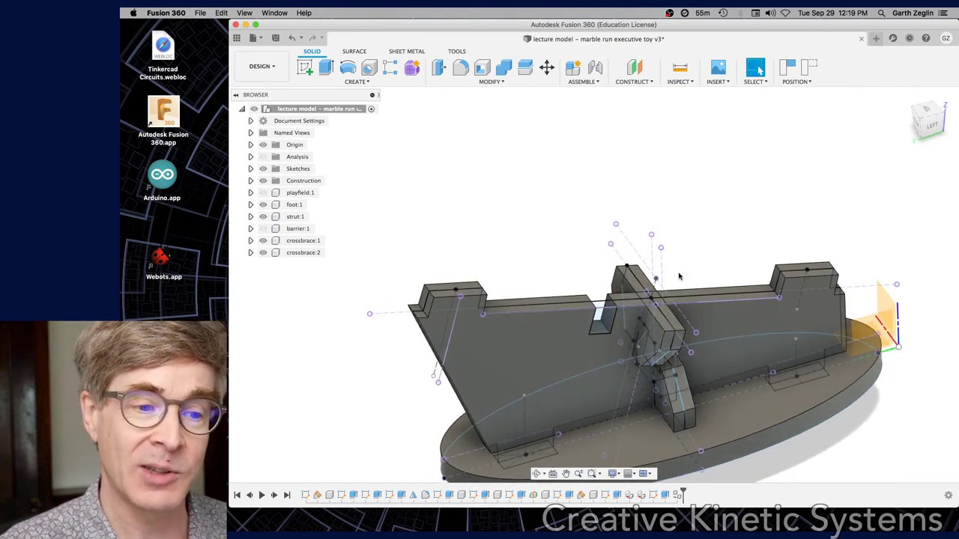
pyautogui.scroll(3, 679, 278)
pyautogui.write('s')
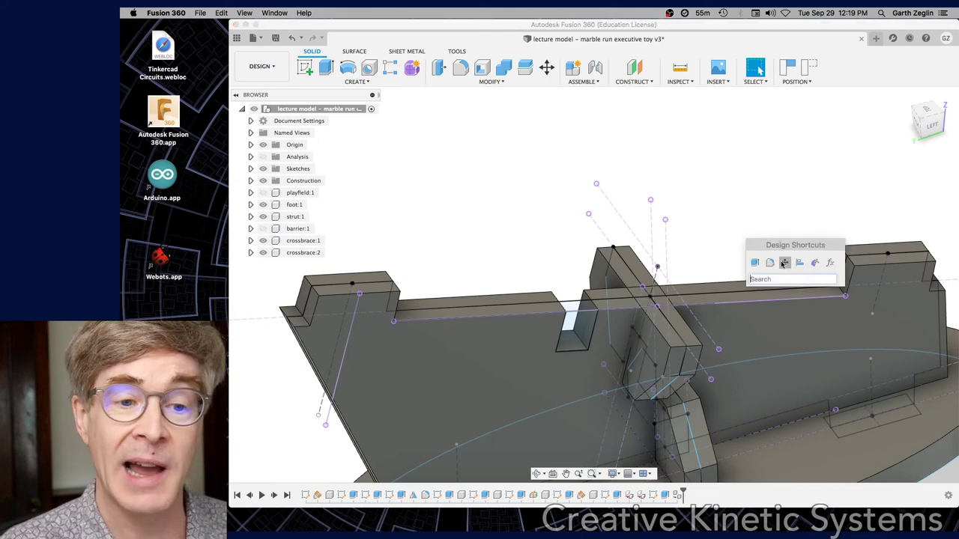
pyautogui.write('align')
pyautogui.press('Return')
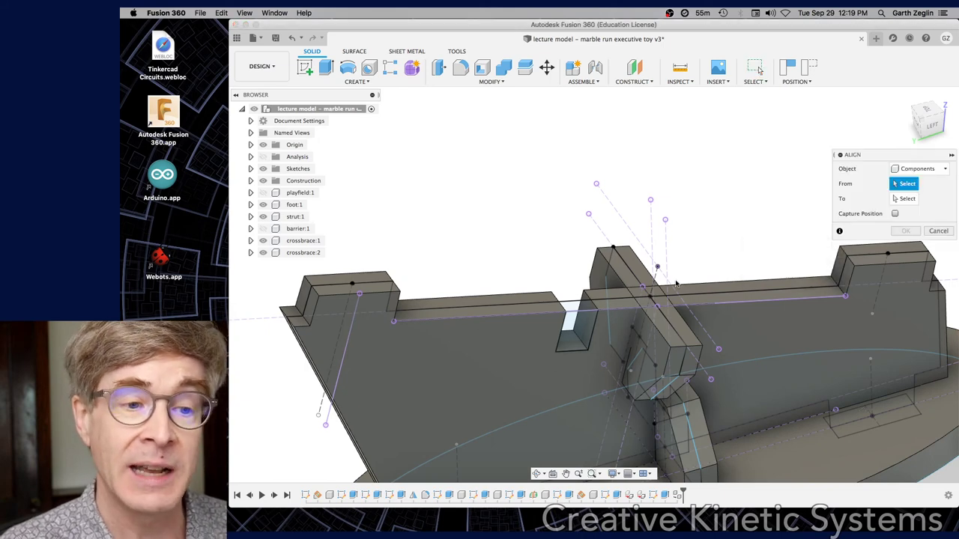
pyautogui.click(597, 271)
# Choose the playfield slot face from the depth list as To and confirm the alignment.
pyautogui.keyDown('shift'); pyautogui.moveTo(747, 235); pyautogui.dragTo(683, 242, button='middle'); pyautogui.keyUp('shift')
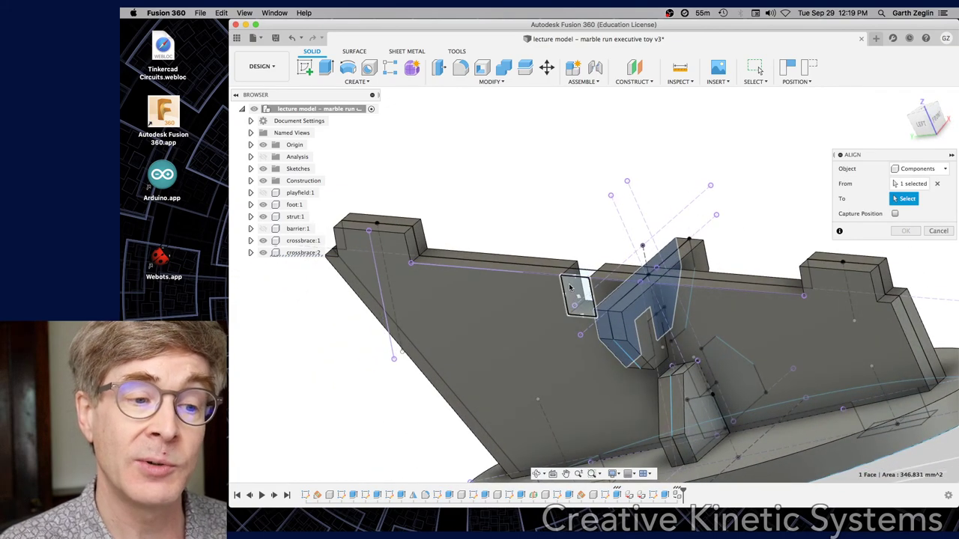
pyautogui.click(567, 284)
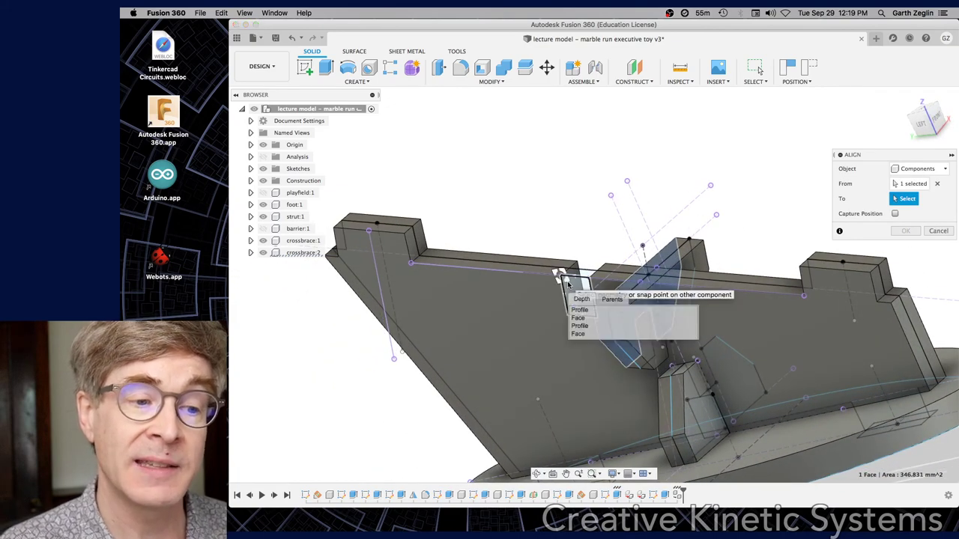
pyautogui.click(583, 320)
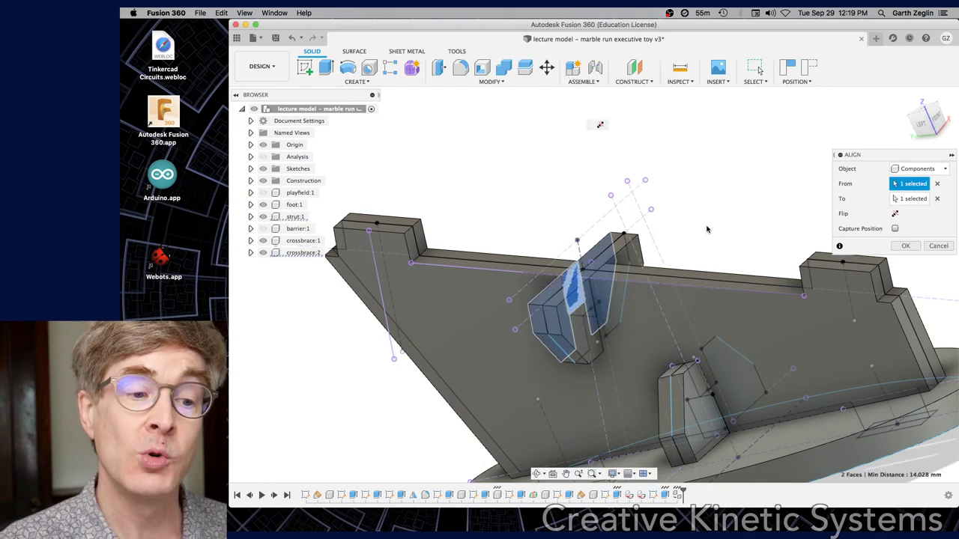
pyautogui.keyDown('shift'); pyautogui.moveTo(706, 230); pyautogui.dragTo(889, 240, button='middle'); pyautogui.keyUp('shift')
pyautogui.click(906, 246)
pyautogui.keyDown('shift'); pyautogui.moveTo(607, 249); pyautogui.dragTo(683, 235, button='middle'); pyautogui.keyUp('shift')
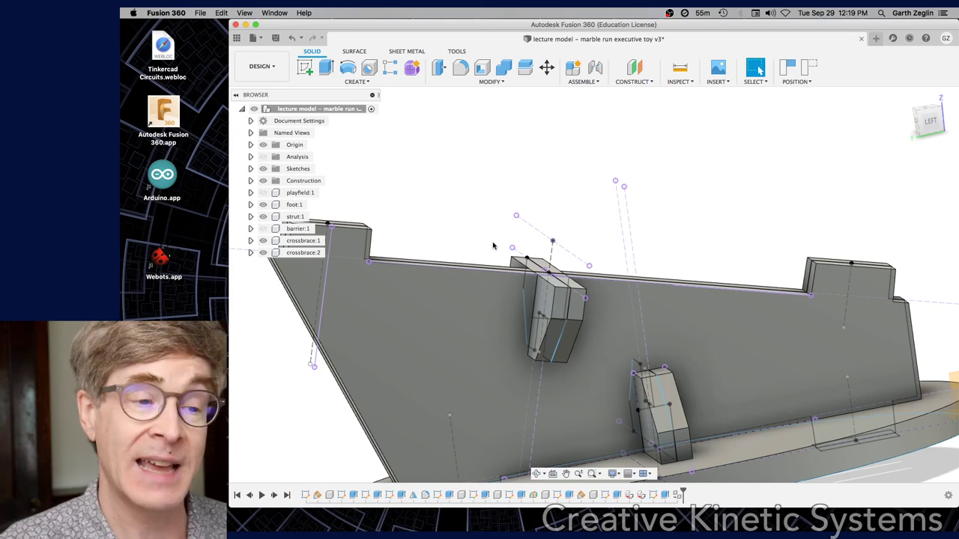
pyautogui.scroll(-3, 492, 245)
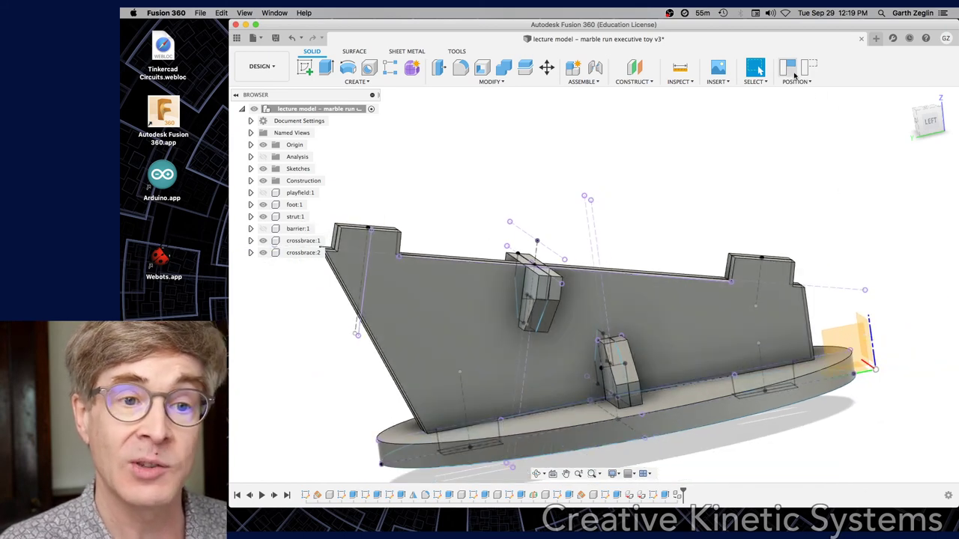
# Capture the aligned position and change the slope parameter to 20 deg.
pyautogui.click(793, 72)
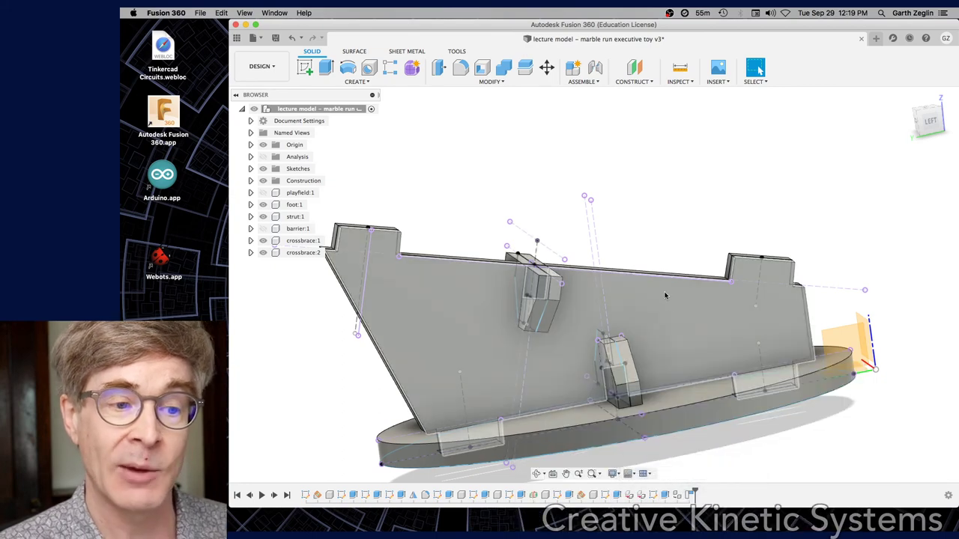
pyautogui.keyDown('shift'); pyautogui.moveTo(681, 273); pyautogui.dragTo(652, 281, button='middle'); pyautogui.keyUp('shift')
pyautogui.press('s')
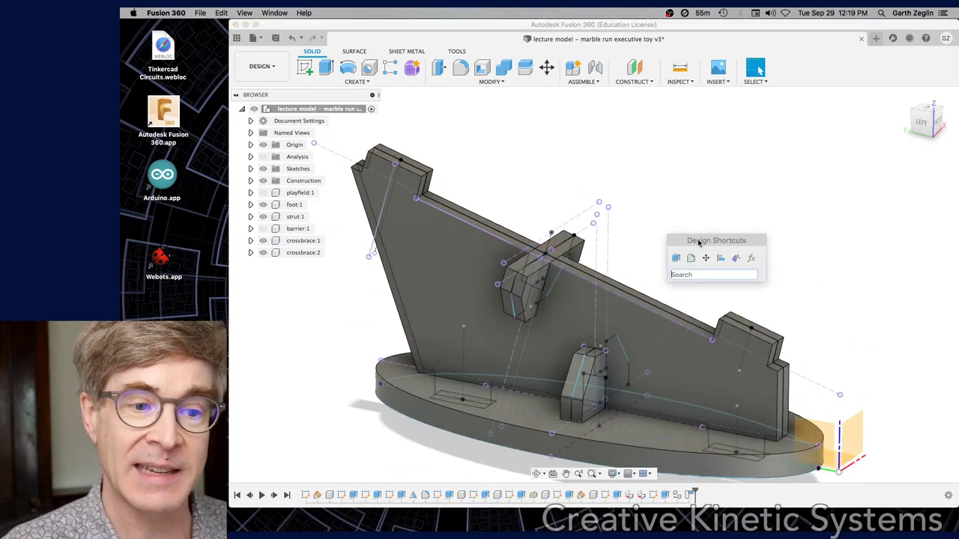
pyautogui.click(751, 258)
pyautogui.click(360, 400)
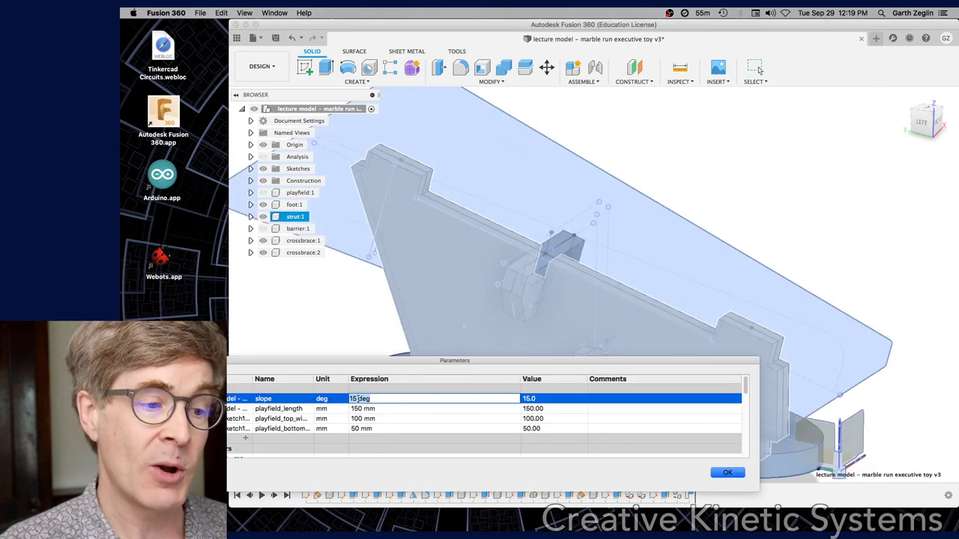
pyautogui.write('20')
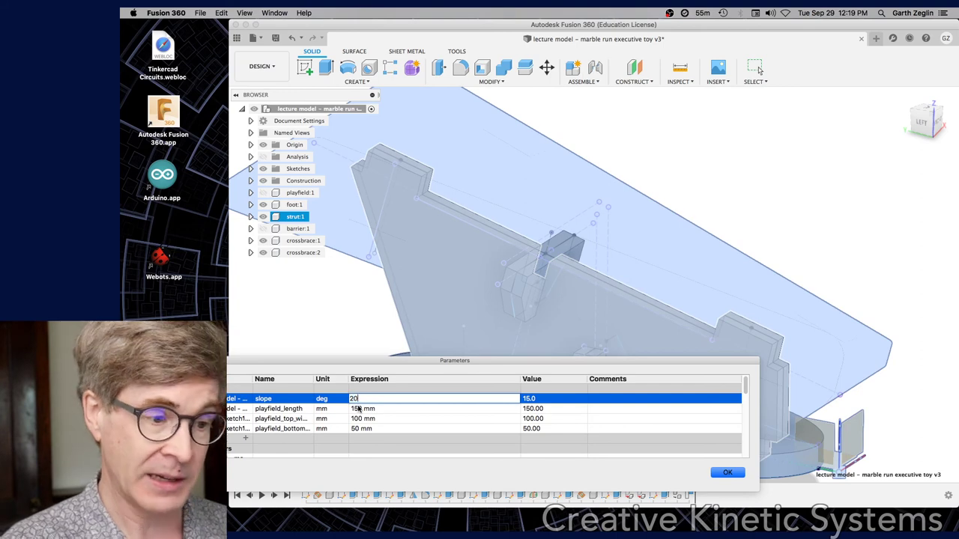
pyautogui.press('Return')
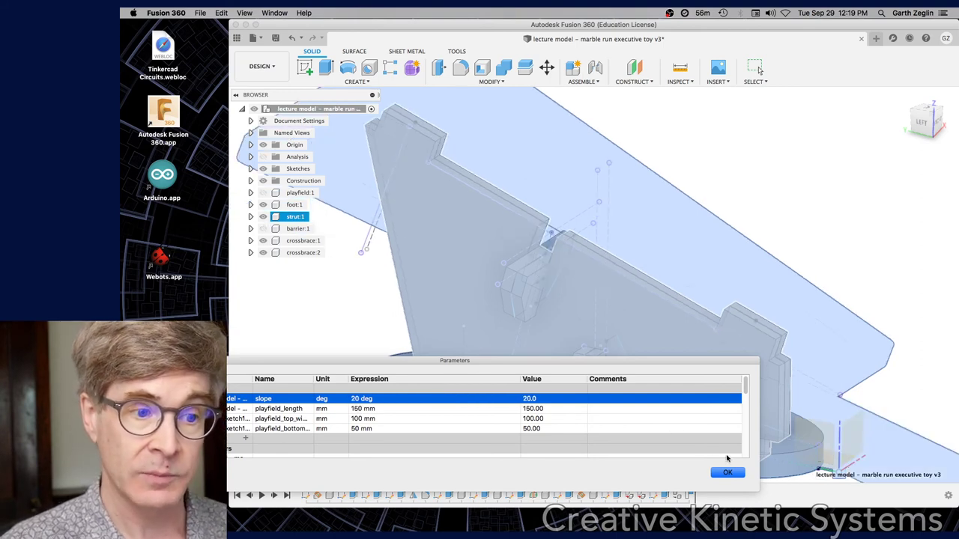
pyautogui.click(729, 472)
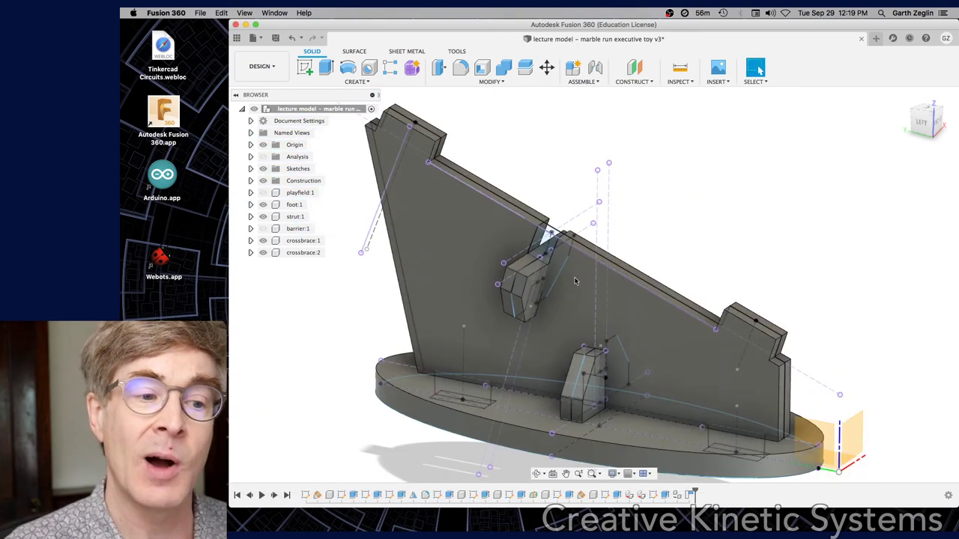
# Orbit to inspect the steeper playfield, undoing one action along the way.
pyautogui.keyDown('shift'); pyautogui.moveTo(615, 255); pyautogui.dragTo(582, 255, button='middle'); pyautogui.keyUp('shift')
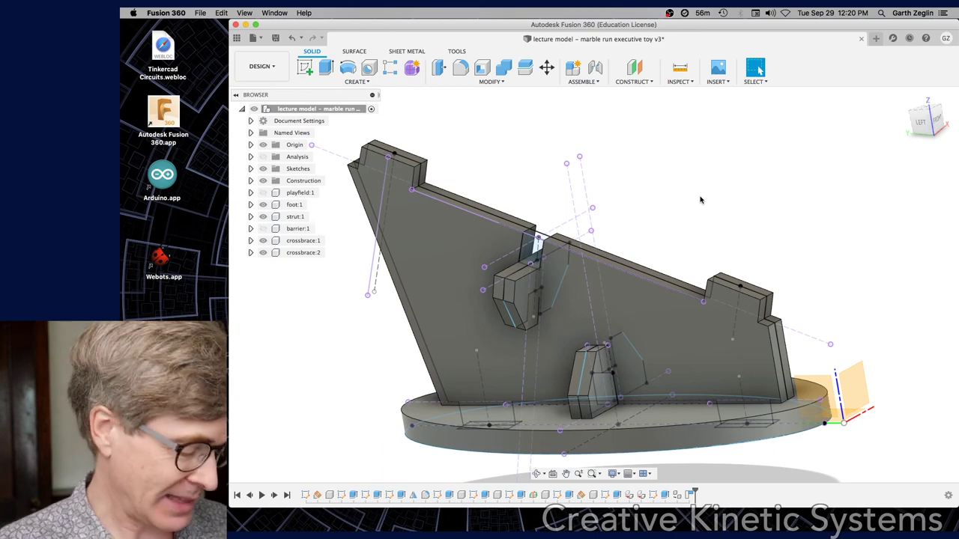
pyautogui.press('super+z')
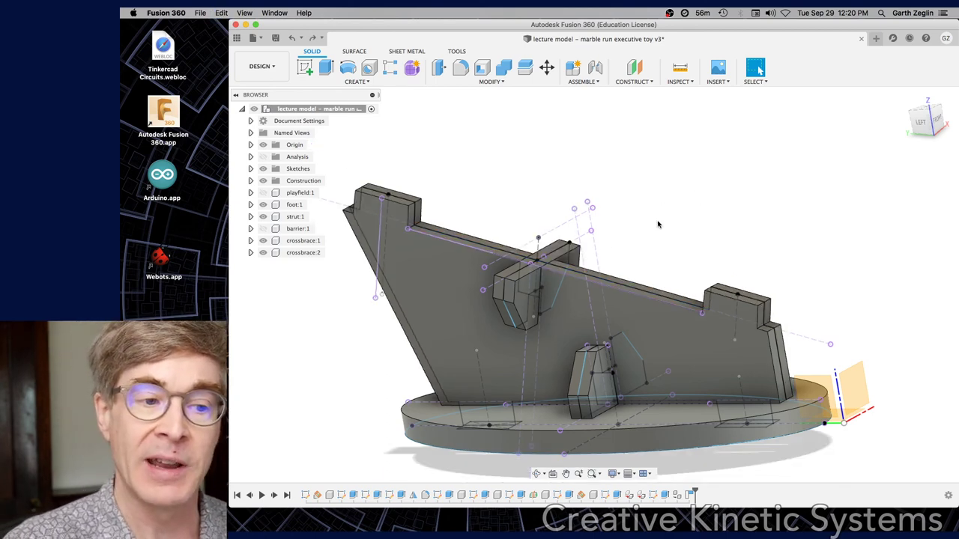
pyautogui.keyDown('shift'); pyautogui.moveTo(685, 215); pyautogui.dragTo(680, 214, button='middle'); pyautogui.keyUp('shift')
pyautogui.press('Escape')
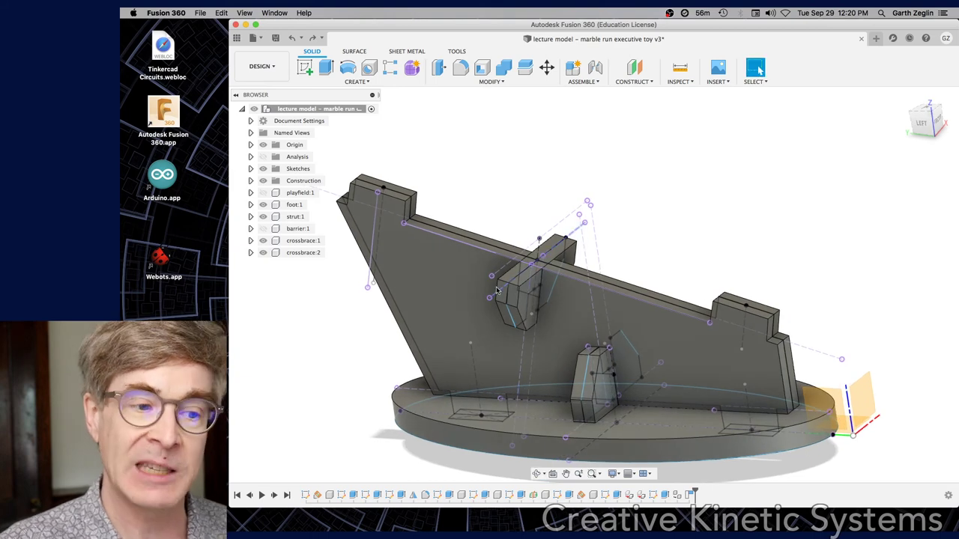
pyautogui.scroll(3, 494, 292)
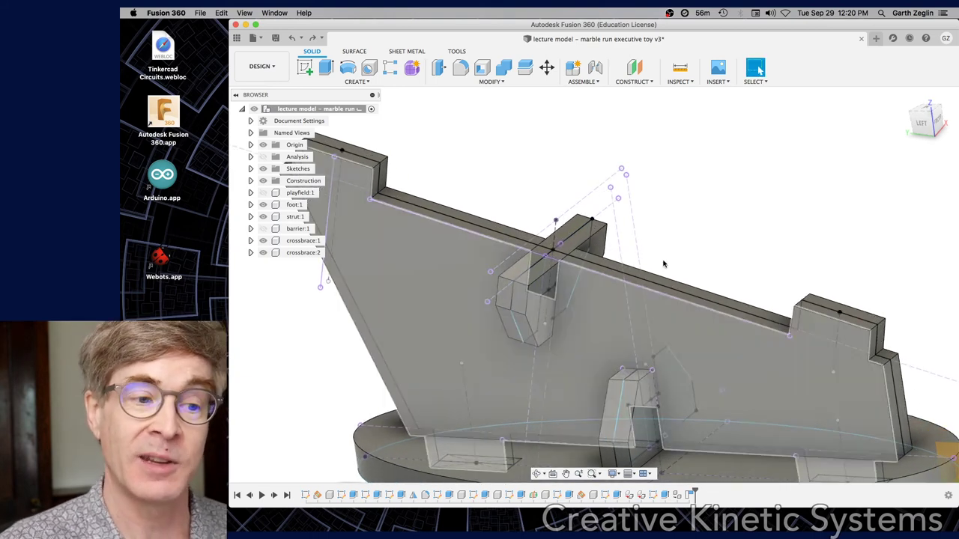
pyautogui.keyDown('shift'); pyautogui.moveTo(678, 242); pyautogui.dragTo(641, 246, button='middle'); pyautogui.keyUp('shift')
pyautogui.press('Escape')
pyautogui.scroll(-5, 674, 225)
pyautogui.scroll(6, 616, 284)
pyautogui.keyDown('shift'); pyautogui.moveTo(467, 351); pyautogui.dragTo(493, 209, button='middle'); pyautogui.keyUp('shift')
pyautogui.press('F6')
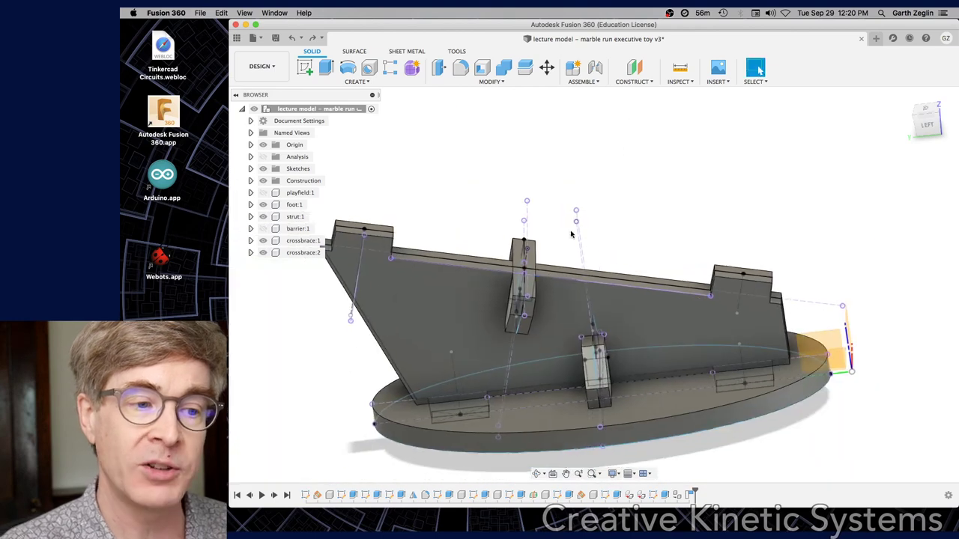
pyautogui.click(755, 69)
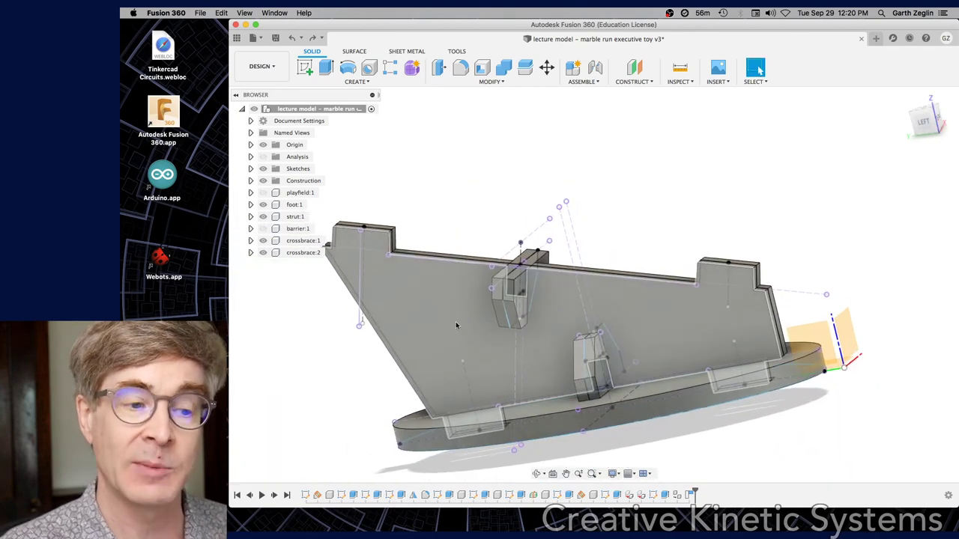
pyautogui.scroll(3, 457, 321)
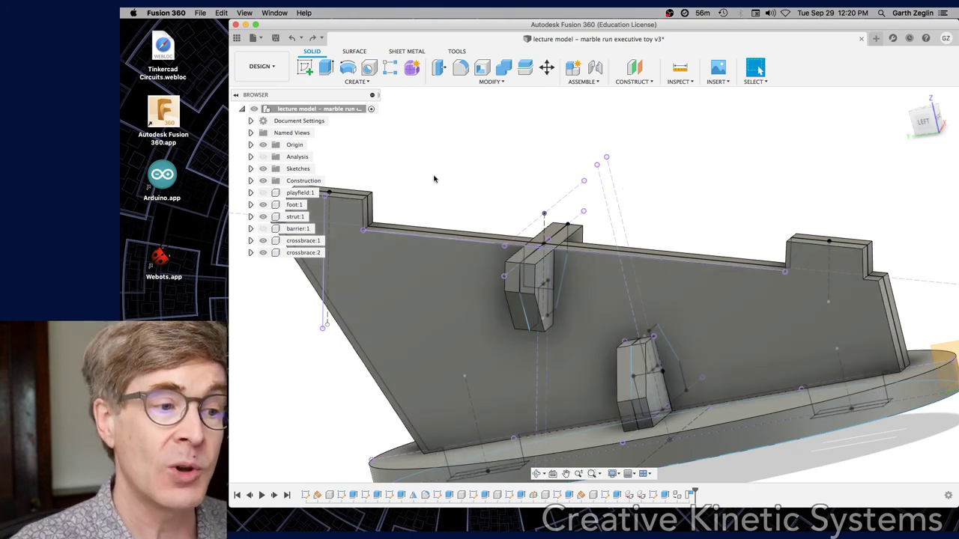
pyautogui.keyDown('shift'); pyautogui.moveTo(715, 252); pyautogui.dragTo(722, 270, button='middle'); pyautogui.keyUp('shift')
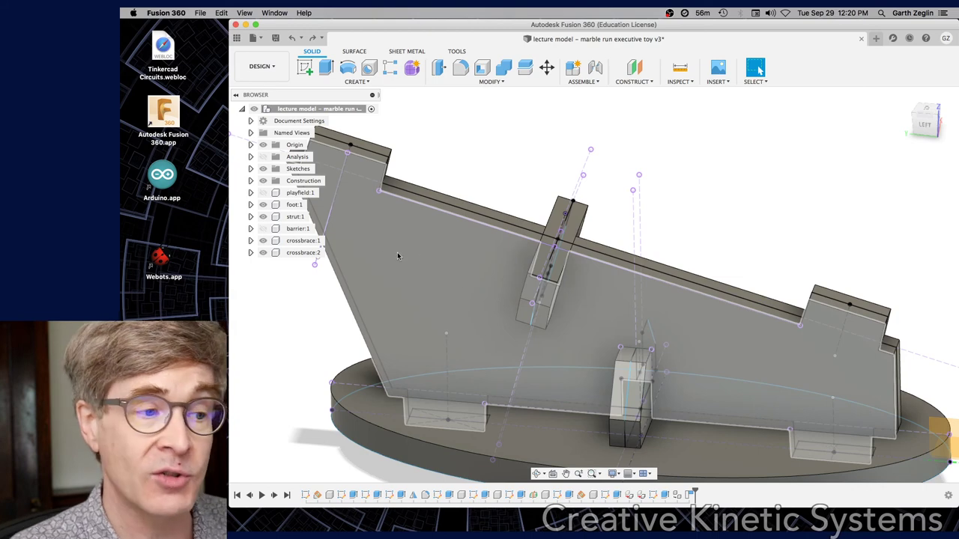
# Hide crossbrace:1, foot:1 and playfield:1 to leave the strut and second crossbrace.
pyautogui.click(262, 240)
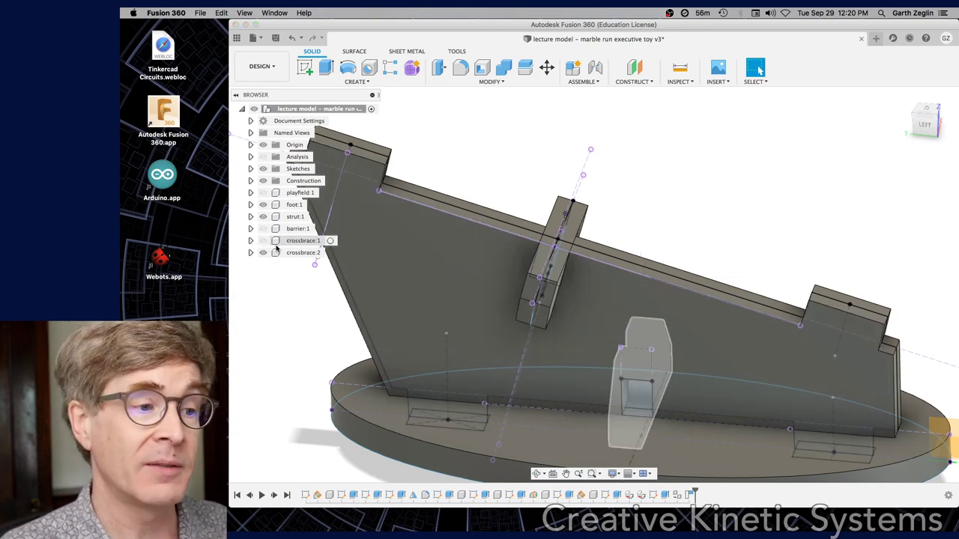
pyautogui.click(263, 204)
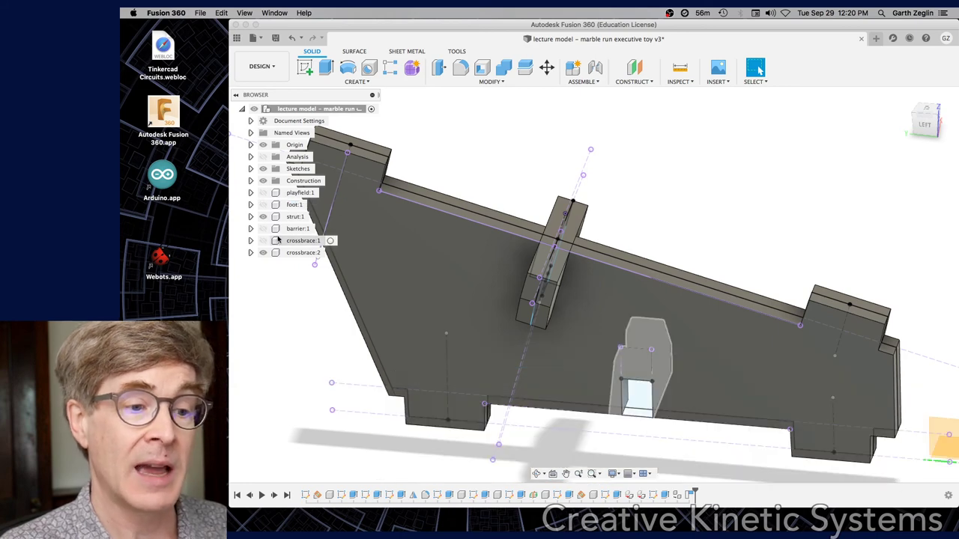
pyautogui.click(263, 217)
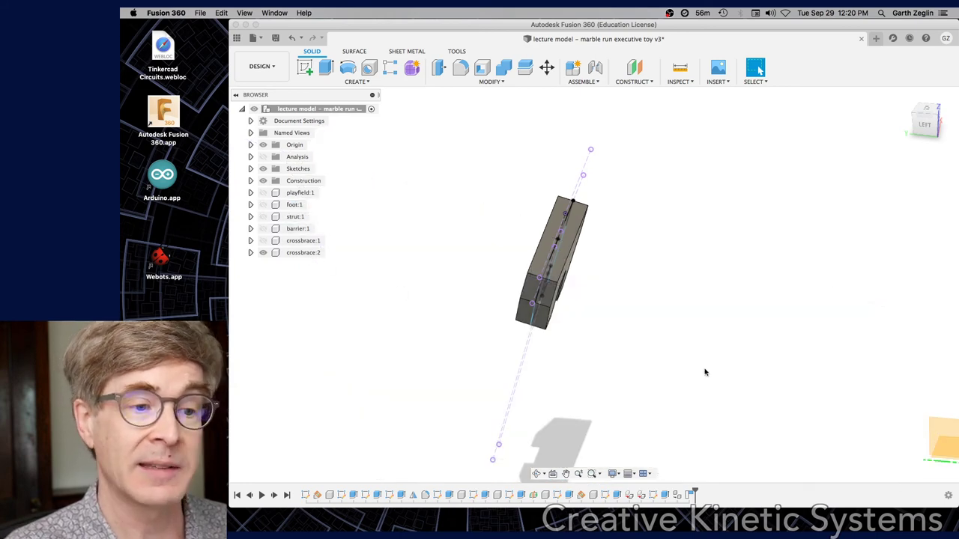
pyautogui.keyDown('shift'); pyautogui.moveTo(704, 372); pyautogui.dragTo(564, 305, button='middle'); pyautogui.keyUp('shift')
pyautogui.scroll(3, 563, 305)
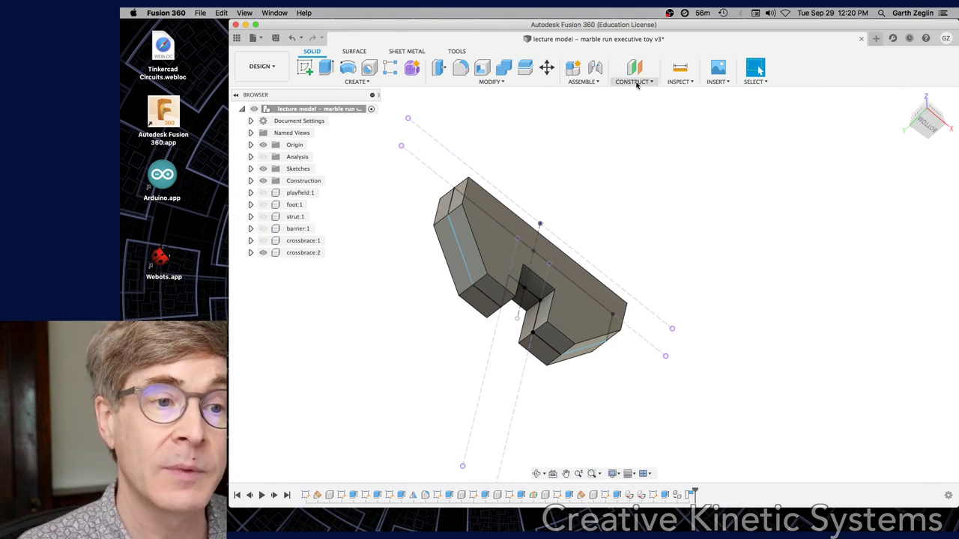
# Start an As-built Joint and select crossbrace:2 and strut:1 as its components.
pyautogui.click(588, 81)
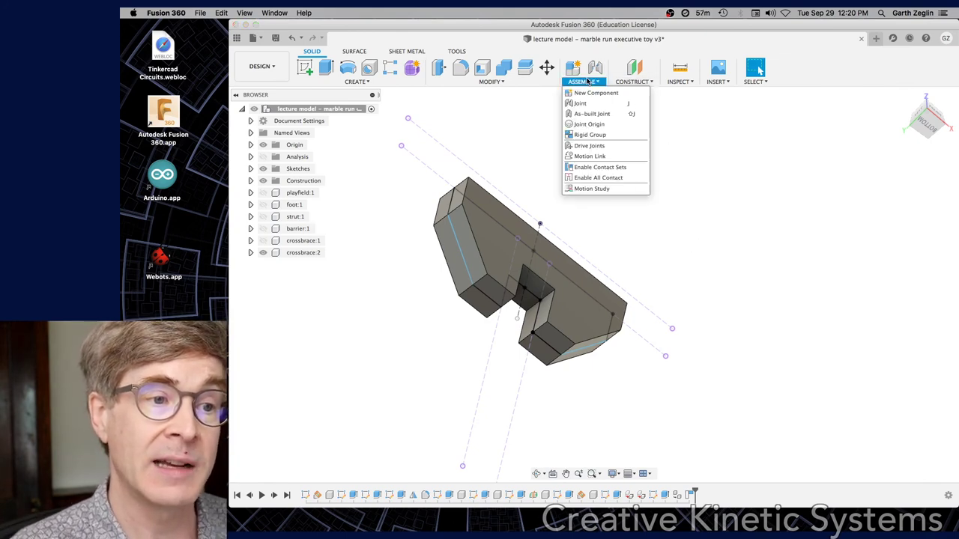
pyautogui.click(615, 113)
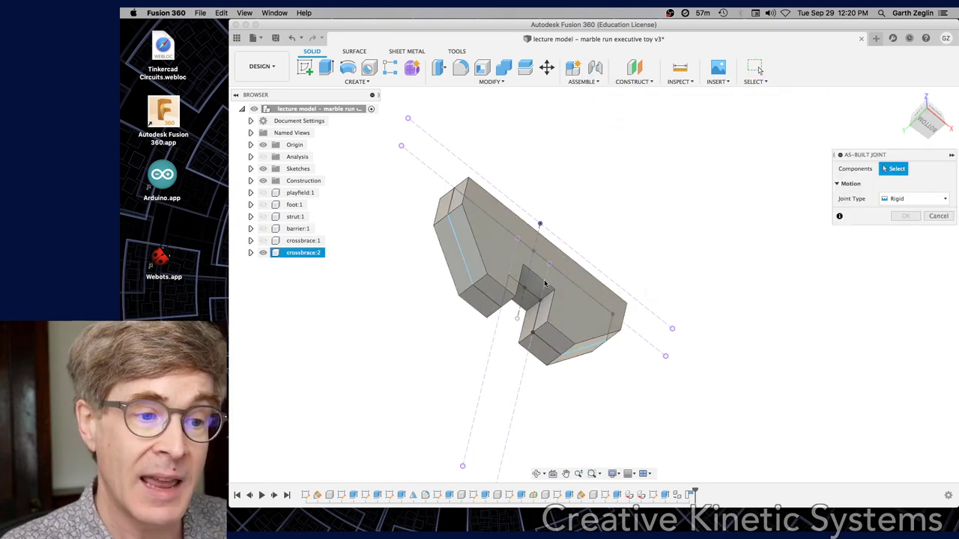
pyautogui.moveTo(551, 290)
pyautogui.keyDown('shift'); pyautogui.mouseDown(button='middle')
pyautogui.moveTo(633, 235)
pyautogui.moveTo(626, 224)
pyautogui.mouseUp(button='middle'); pyautogui.keyUp('shift')
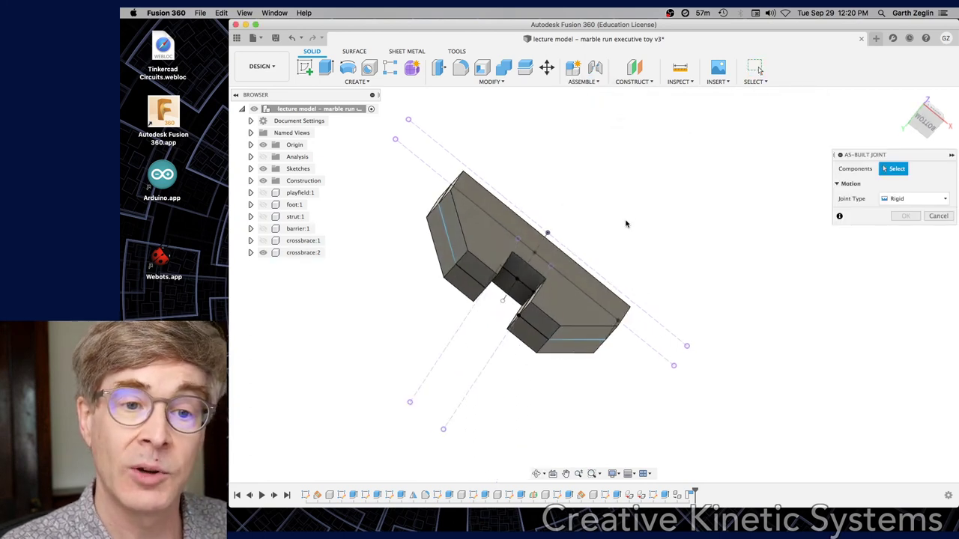
pyautogui.click(306, 253)
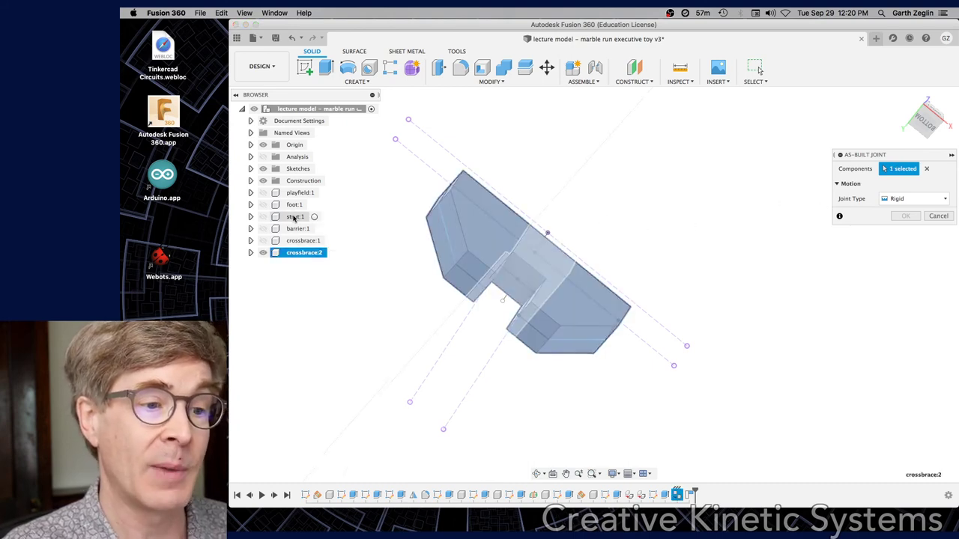
pyautogui.click(295, 218)
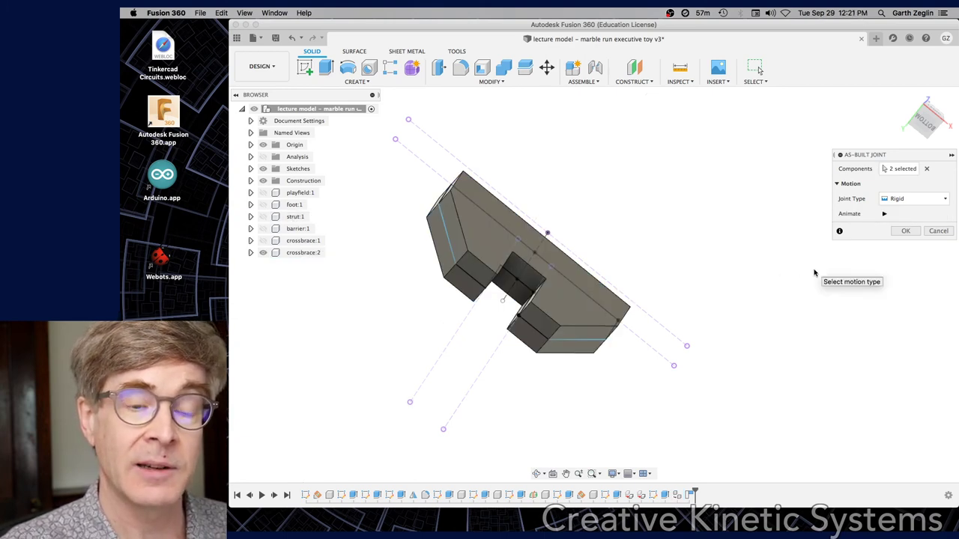
# Confirm the Rigid joint, show a hidden component again, and expand Joints to reveal Rigid1.
pyautogui.click(903, 232)
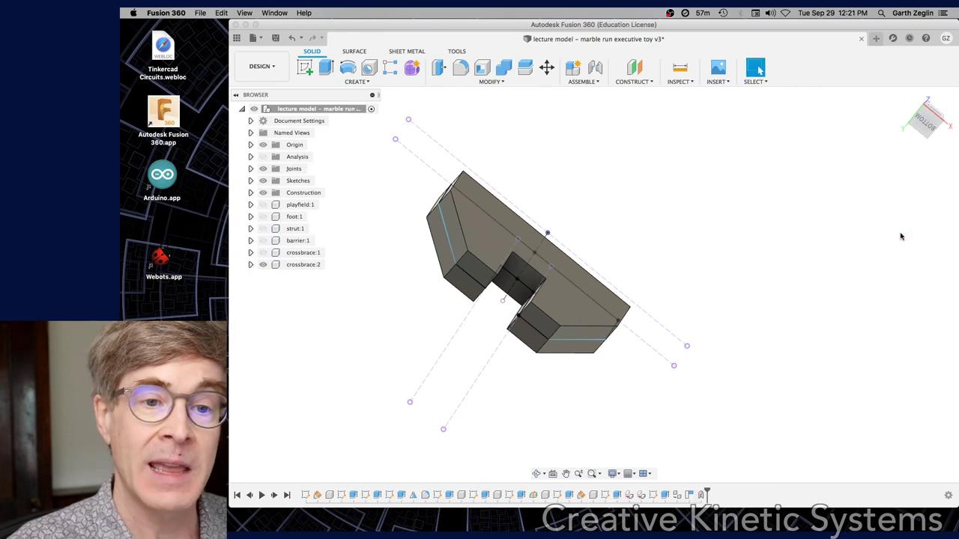
pyautogui.keyDown('shift'); pyautogui.moveTo(728, 229); pyautogui.dragTo(764, 296, button='middle'); pyautogui.keyUp('shift')
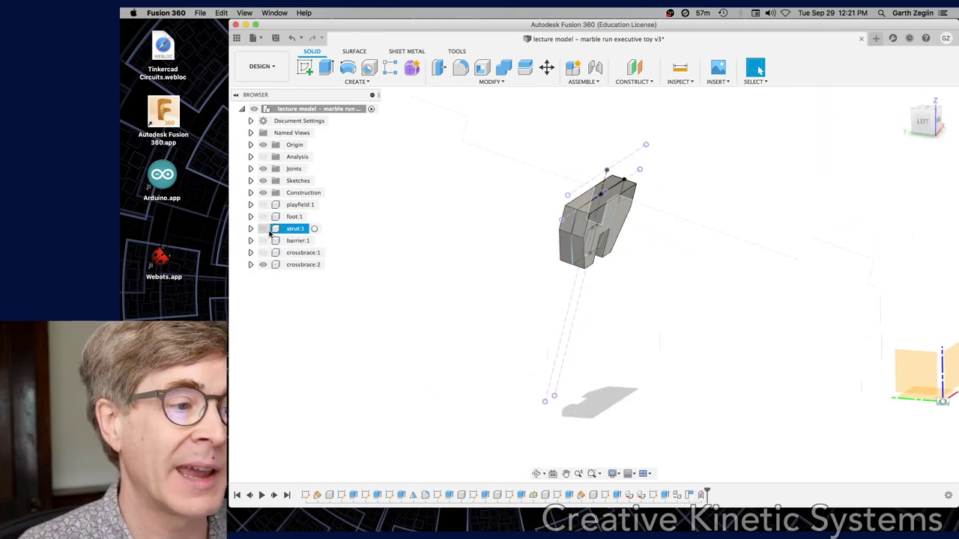
pyautogui.click(263, 205)
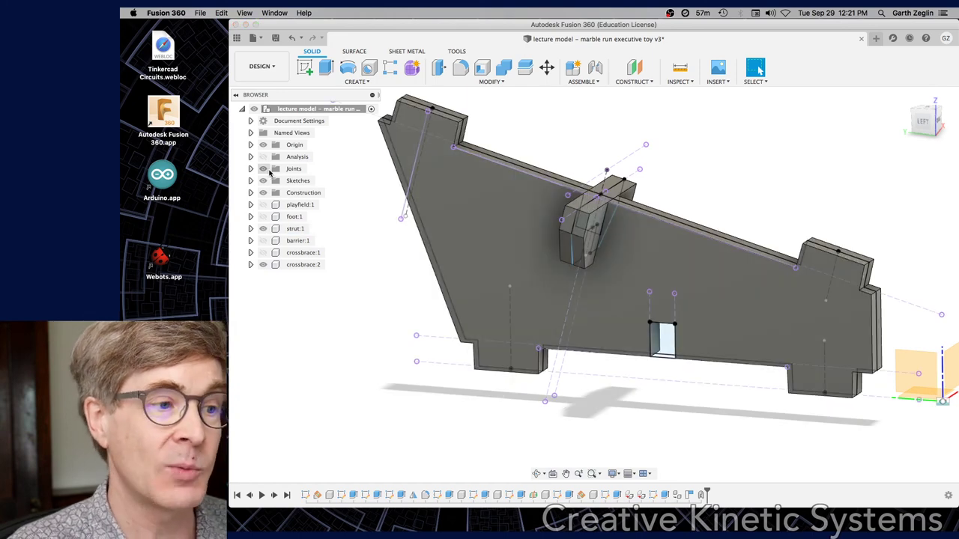
pyautogui.click(251, 170)
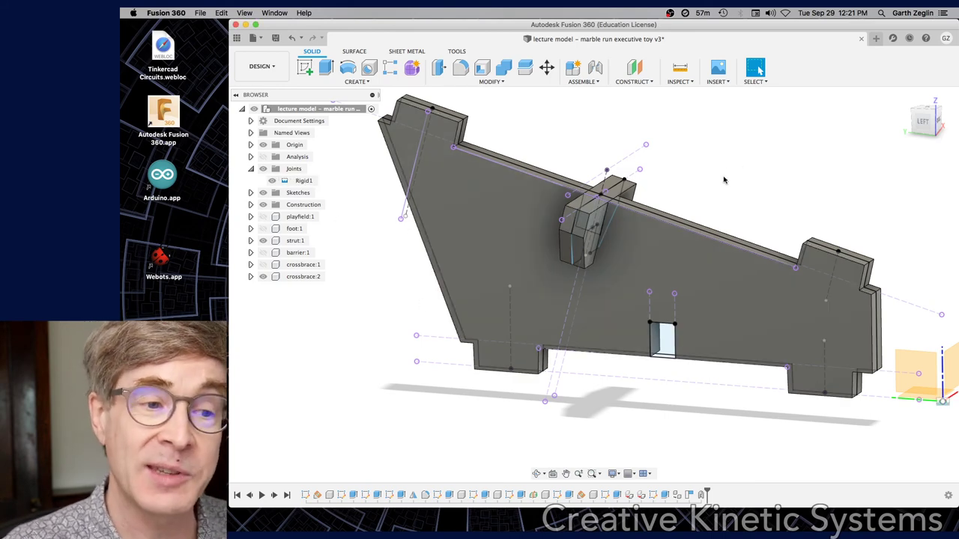
# Set the slope parameter to 20 deg in Change Parameters.
pyautogui.press('s')
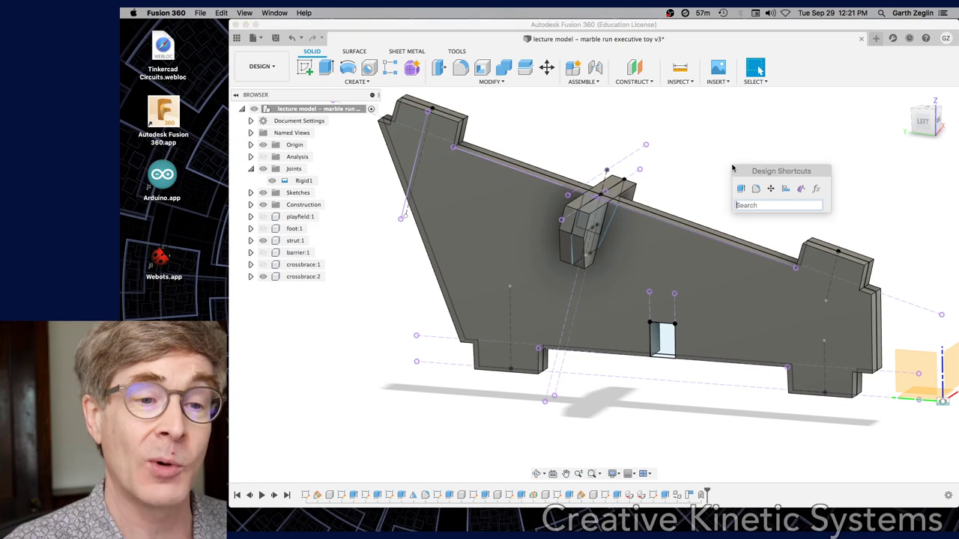
pyautogui.click(800, 188)
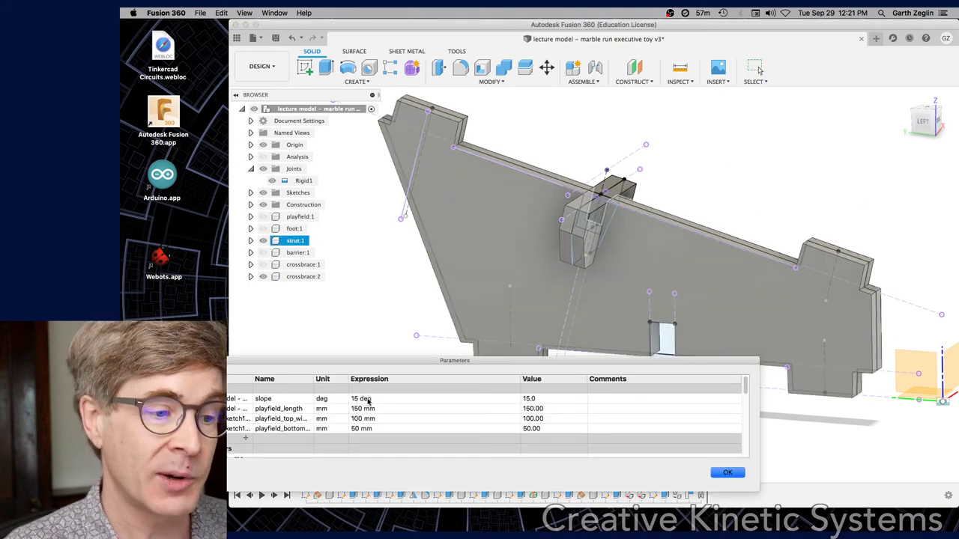
pyautogui.doubleClick(368, 402)
pyautogui.write('2')
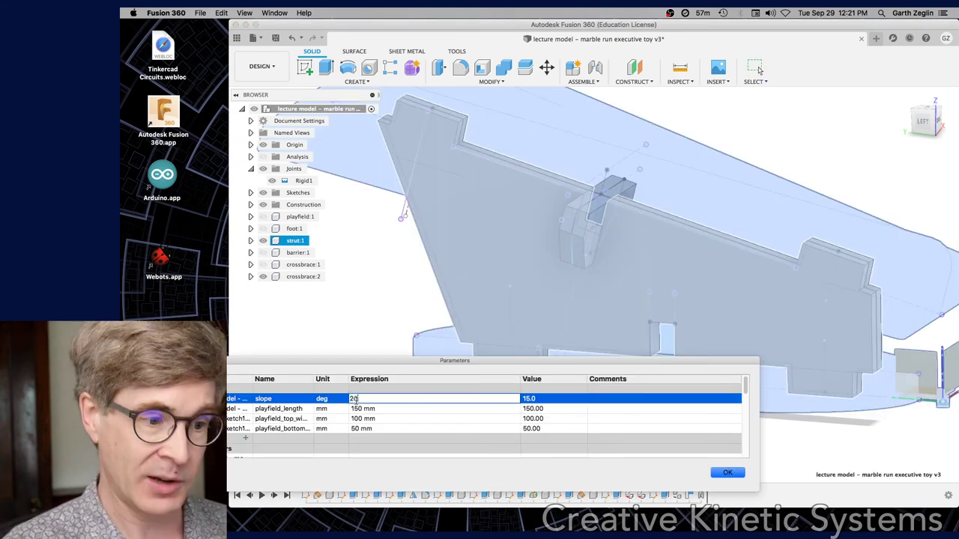
pyautogui.write('0')
pyautogui.press('Return')
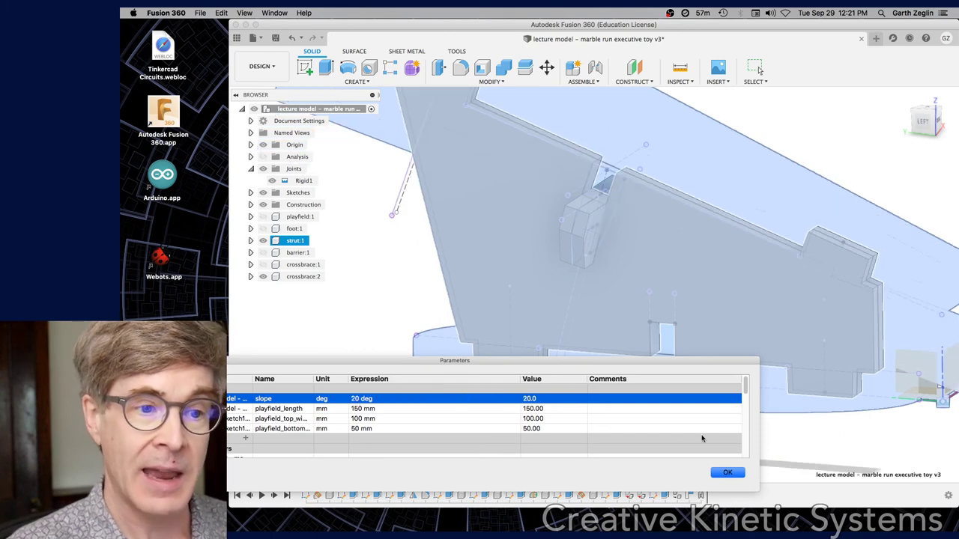
pyautogui.click(728, 472)
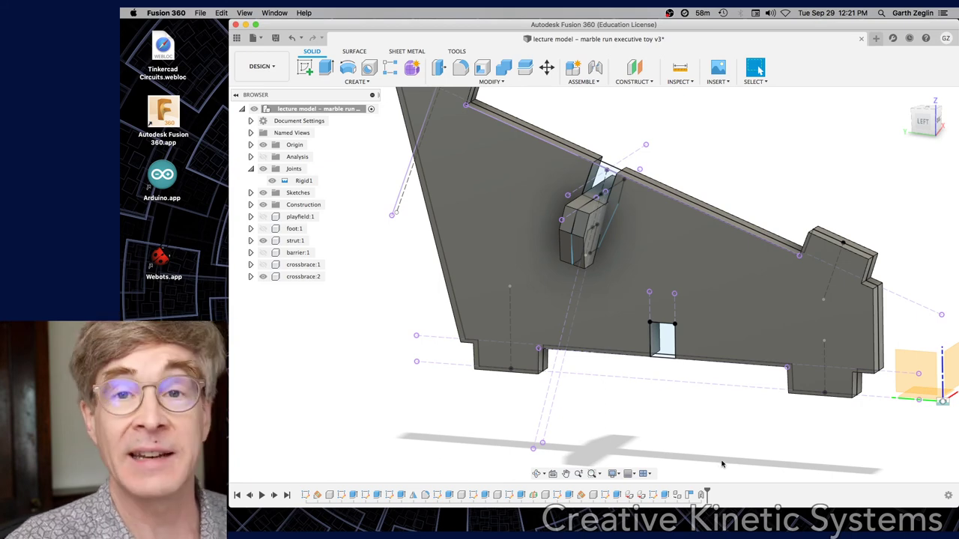
# Undo the slope change and delete the Rigid1 joint from the timeline.
pyautogui.press('super+z')
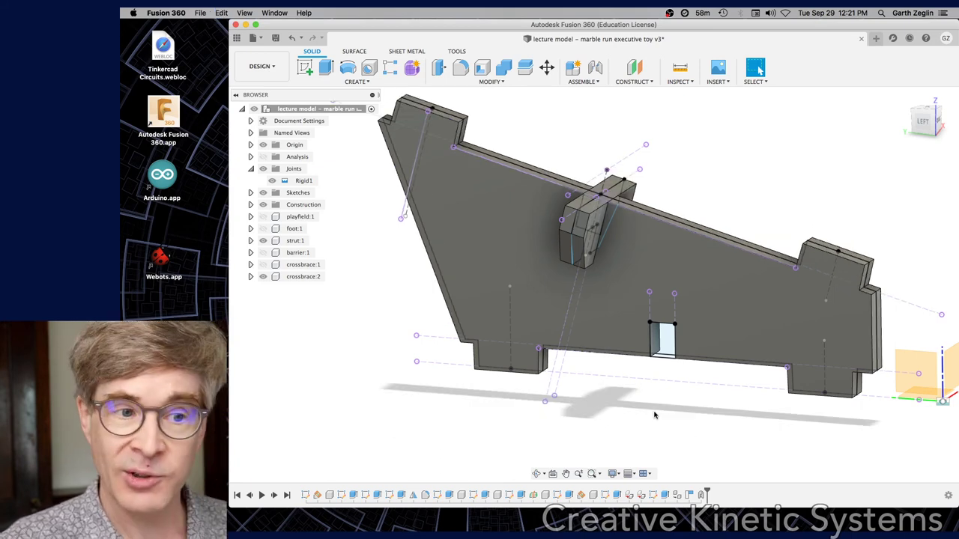
pyautogui.rightClick(700, 495)
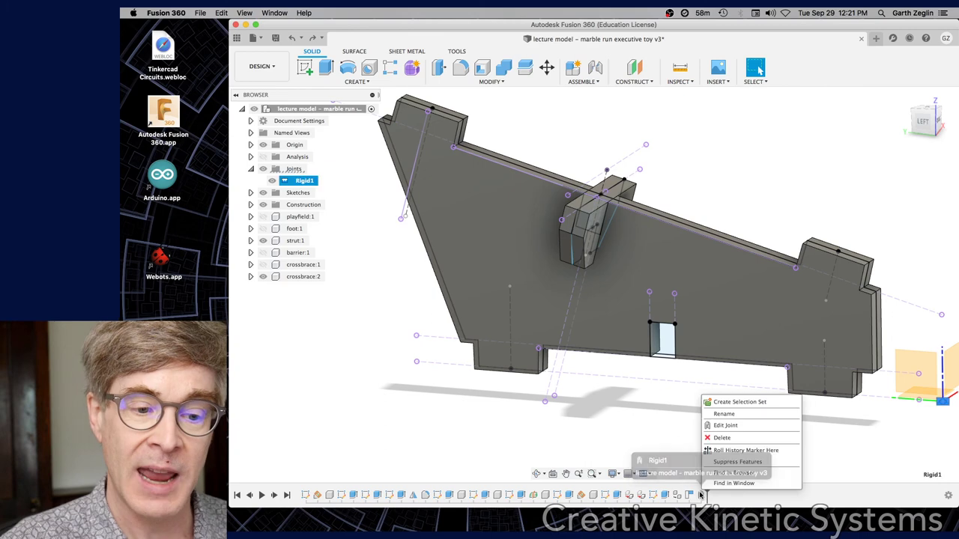
pyautogui.click(722, 437)
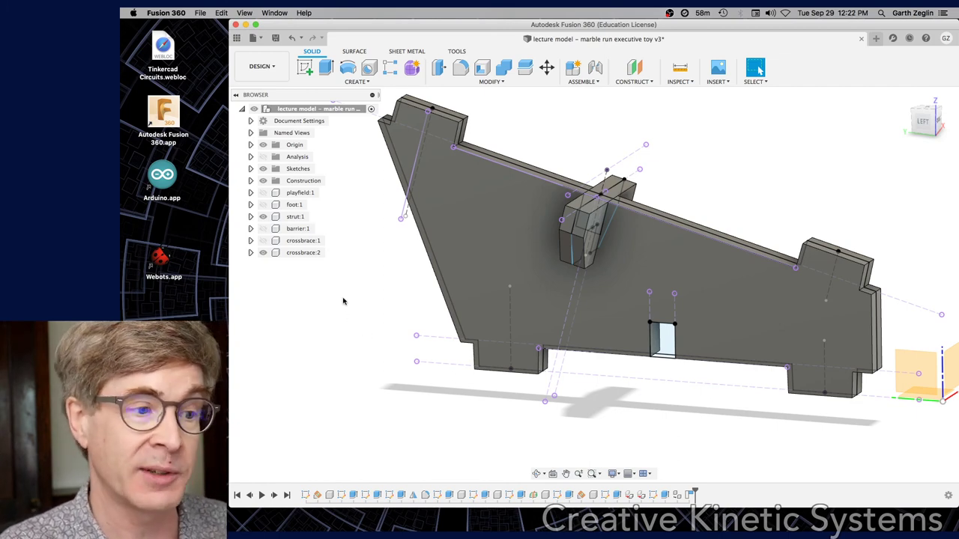
# Hide strut:1 and start a new Joint from the Assemble menu.
pyautogui.click(263, 217)
pyautogui.keyDown('shift'); pyautogui.moveTo(711, 311); pyautogui.dragTo(687, 223, button='middle'); pyautogui.keyUp('shift')
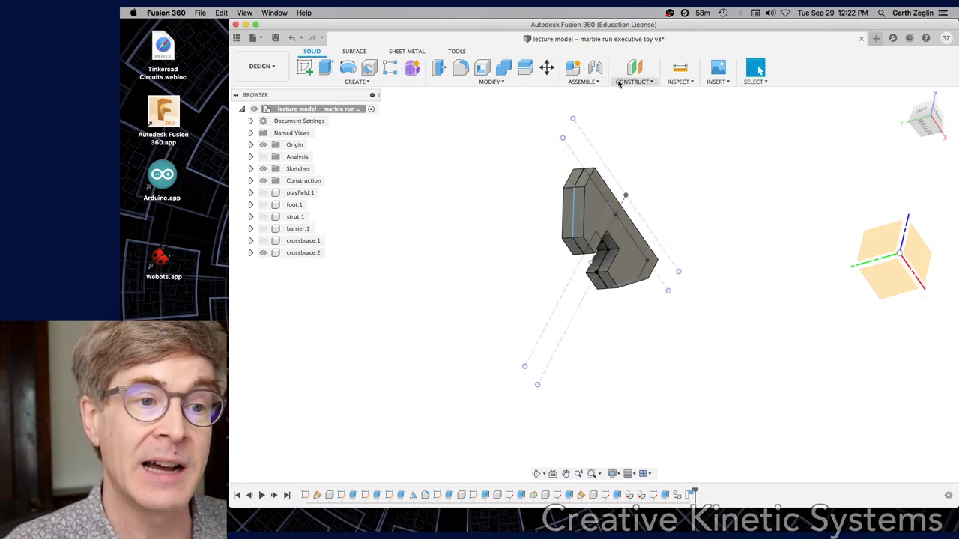
pyautogui.click(586, 82)
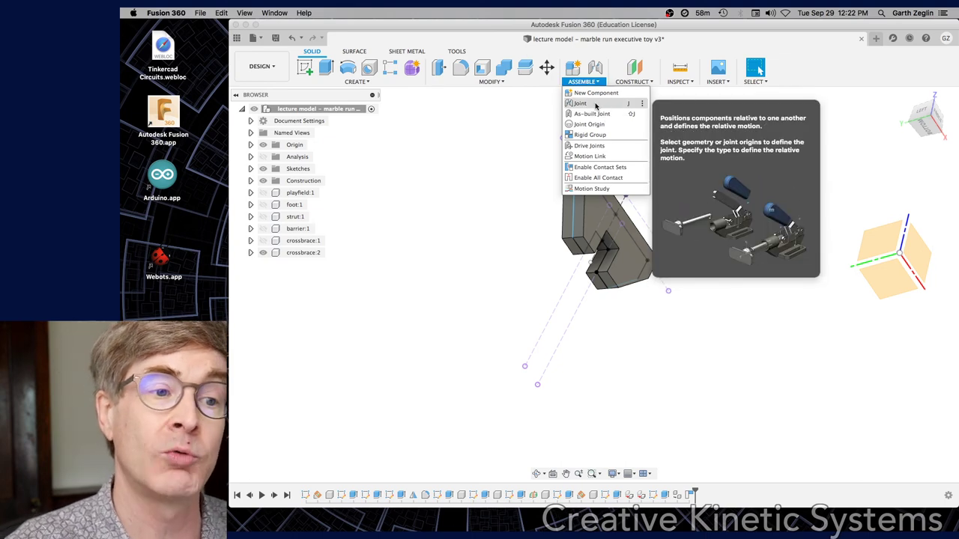
pyautogui.click(595, 103)
# Zoom to crossbrace:2's notch and set its face as the first joint origin.
pyautogui.scroll(5, 702, 246)
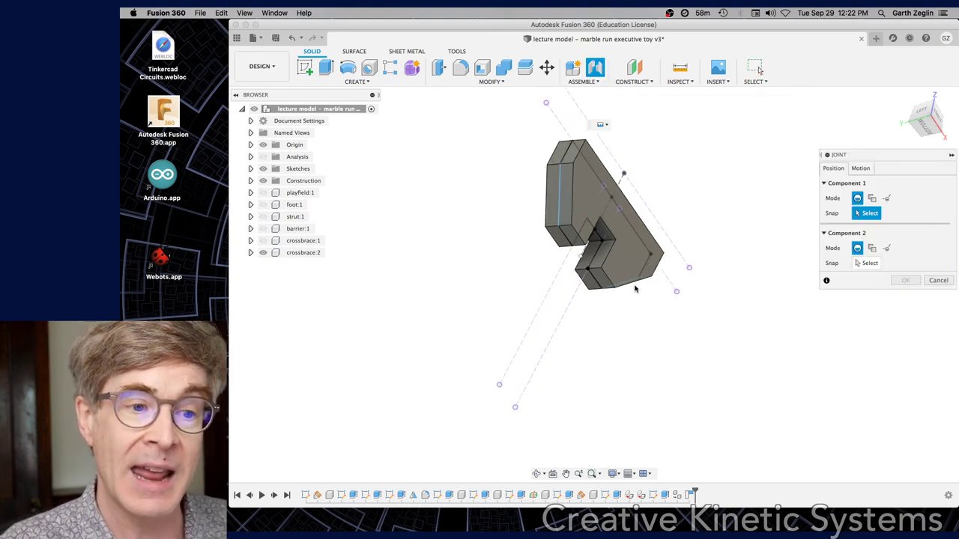
pyautogui.scroll(-3, 701, 246)
pyautogui.keyDown('shift'); pyautogui.moveTo(681, 208); pyautogui.dragTo(588, 220, button='middle'); pyautogui.keyUp('shift')
pyautogui.scroll(3, 599, 222)
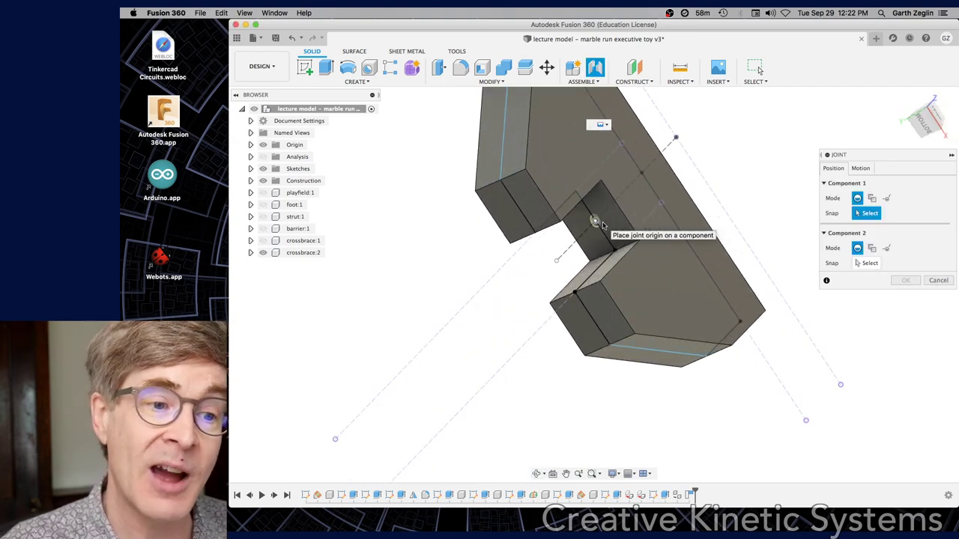
pyautogui.scroll(2, 599, 225)
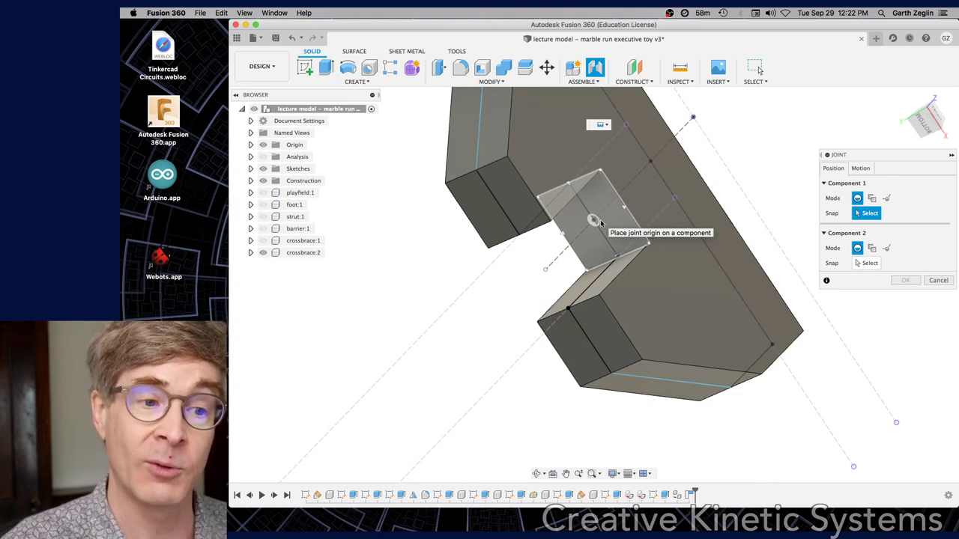
pyautogui.click(600, 223)
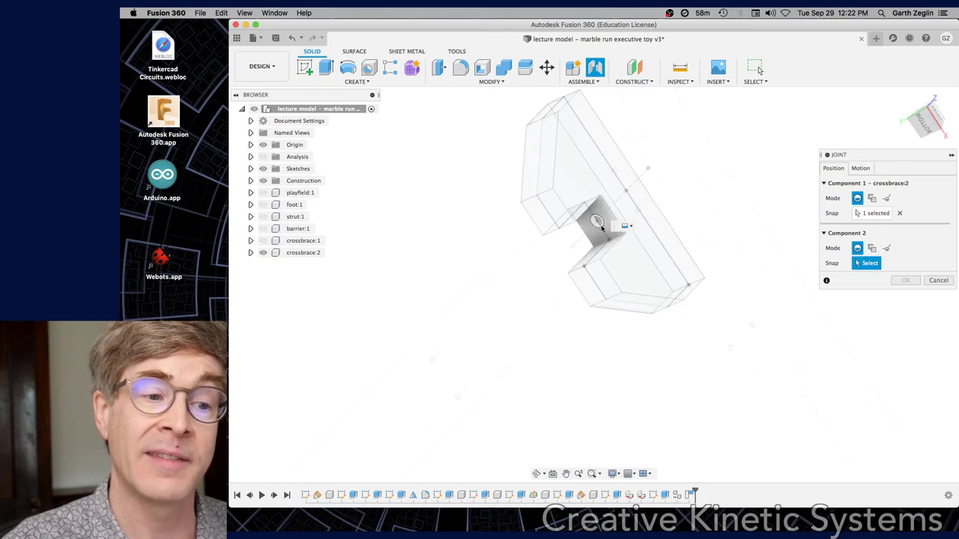
# Hide crossbrace:2, show strut:1, and pick strut:1's slot face as Component 2's joint origin.
pyautogui.click(263, 253)
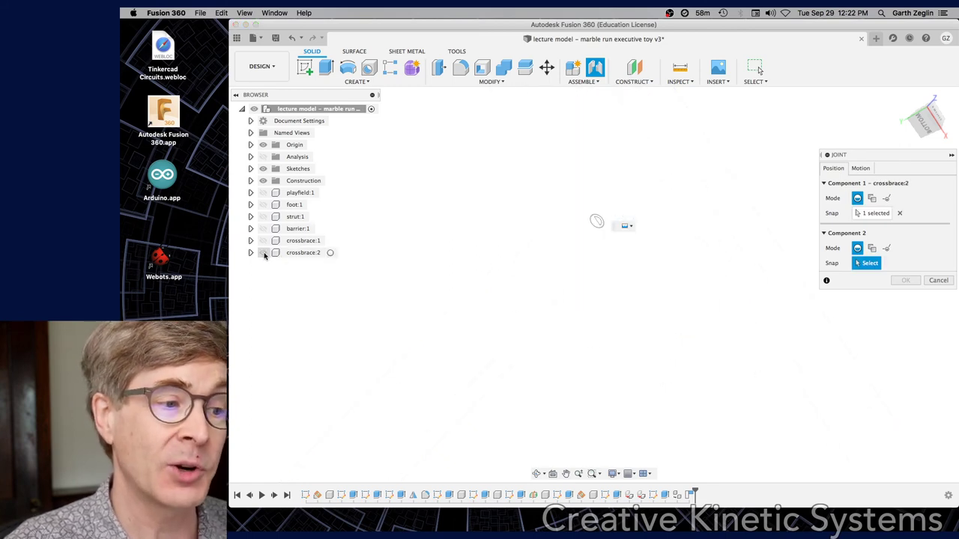
pyautogui.click(263, 216)
pyautogui.keyDown('shift'); pyautogui.moveTo(706, 332); pyautogui.dragTo(597, 235, button='middle'); pyautogui.keyUp('shift')
pyautogui.scroll(10, 598, 234)
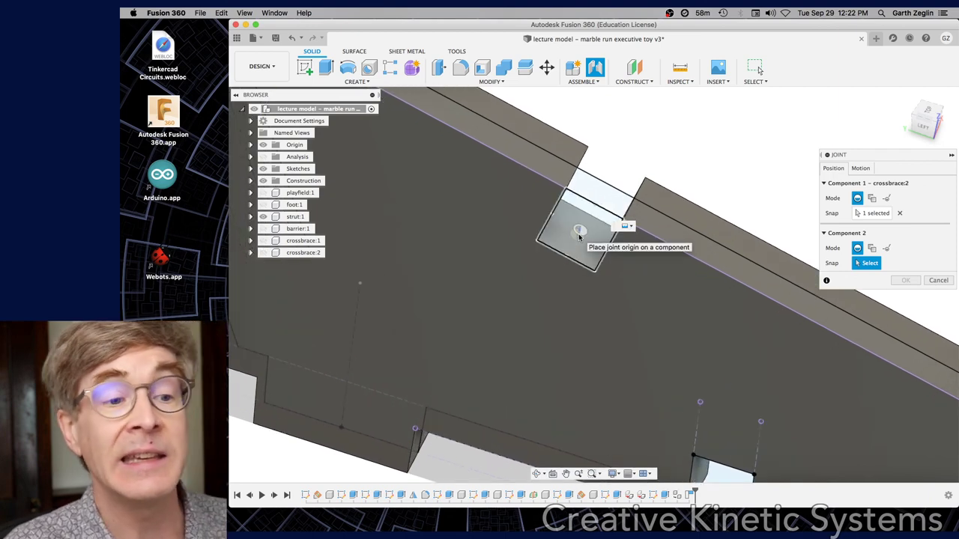
pyautogui.keyDown('shift'); pyautogui.moveTo(579, 237); pyautogui.dragTo(580, 235, button='middle'); pyautogui.keyUp('shift')
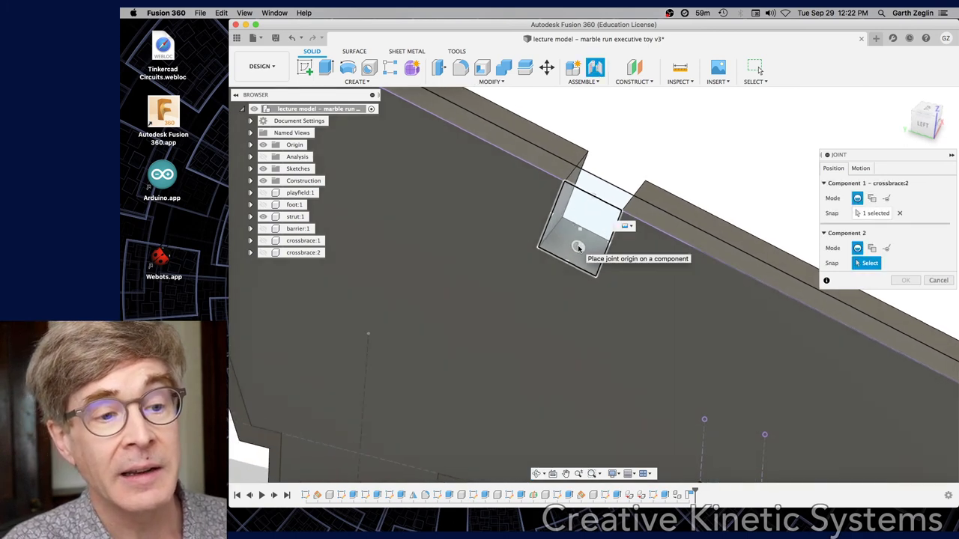
pyautogui.click(578, 247)
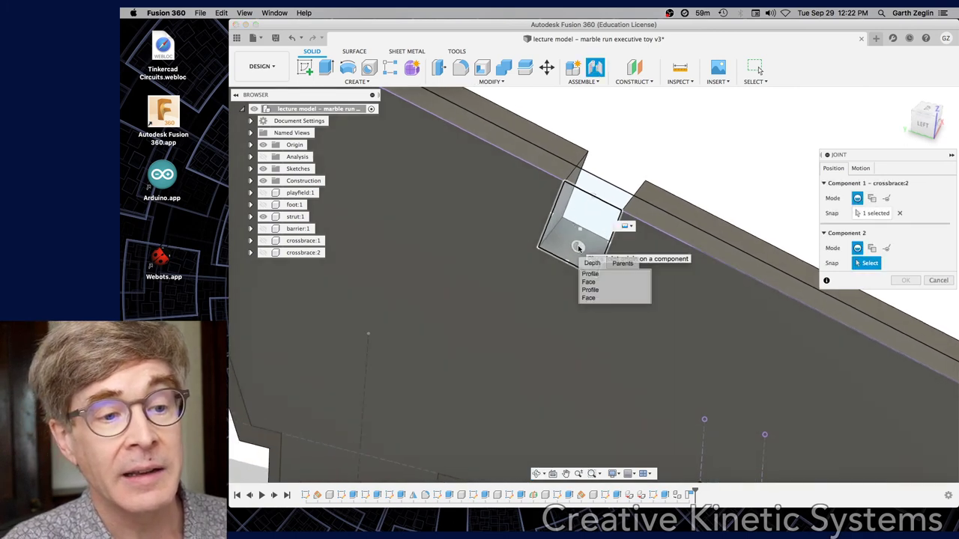
pyautogui.click(593, 283)
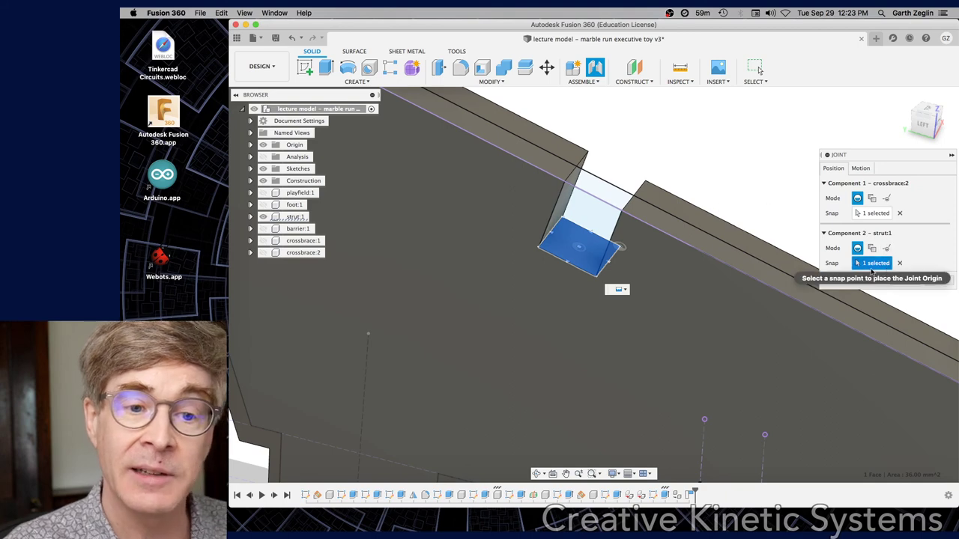
# Snap crossbrace:2 into the strut slot and confirm the Rigid2 joint.
pyautogui.click(579, 248)
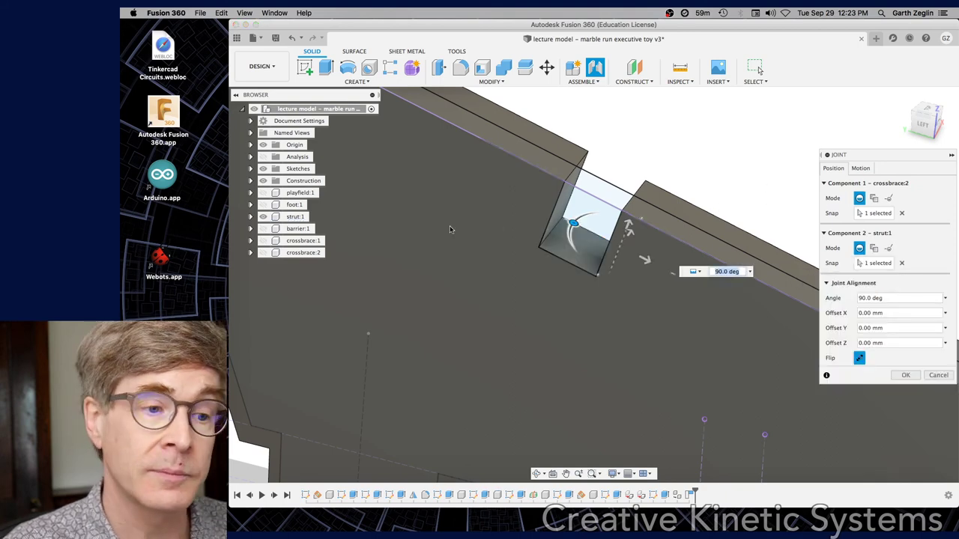
pyautogui.scroll(-3, 569, 231)
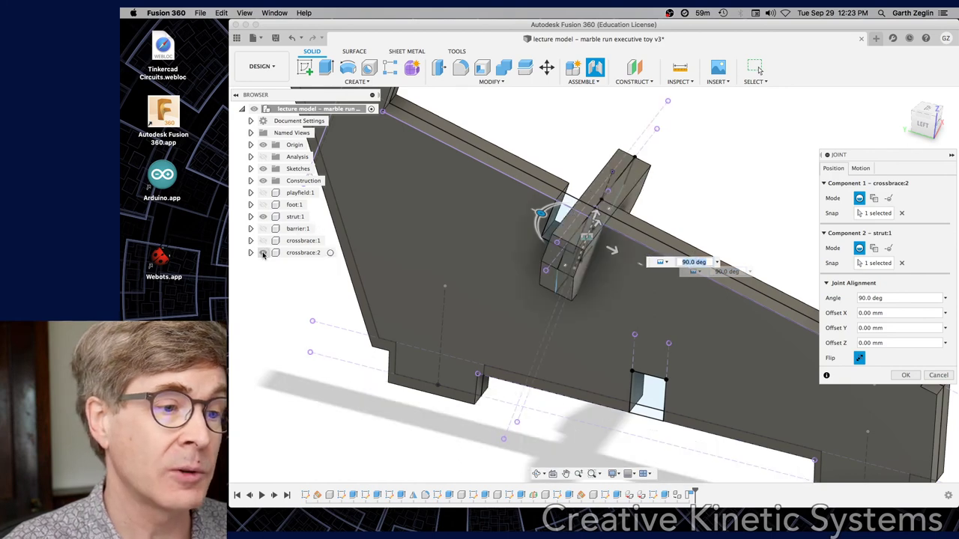
pyautogui.keyDown('shift'); pyautogui.moveTo(660, 186); pyautogui.dragTo(737, 212, button='middle'); pyautogui.keyUp('shift')
pyautogui.click(904, 376)
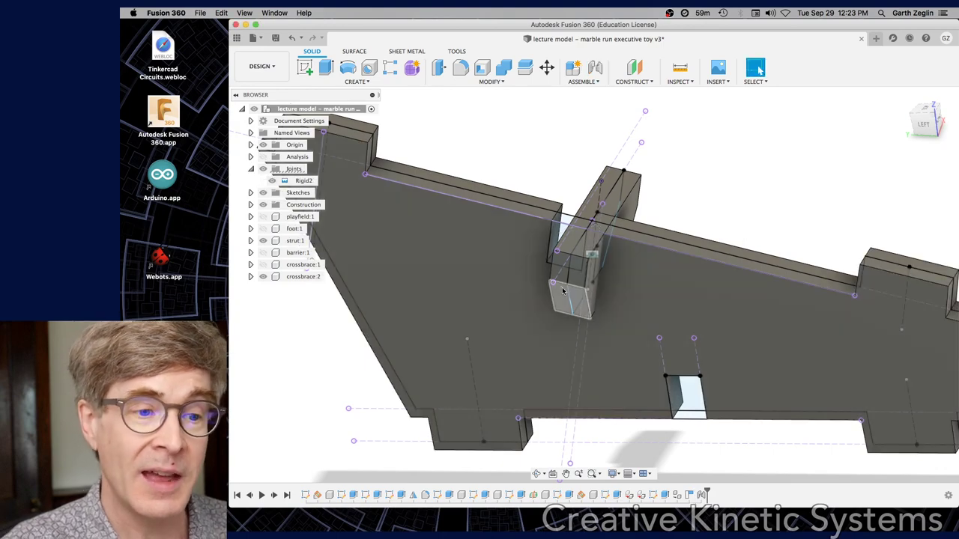
# Drag a strut face to test that the joined parts move together.
pyautogui.moveTo(689, 231)
pyautogui.keyDown('shift'); pyautogui.mouseDown(button='middle')
pyautogui.moveTo(759, 68)
pyautogui.moveTo(682, 234)
pyautogui.moveTo(696, 232)
pyautogui.mouseUp(button='middle'); pyautogui.keyUp('shift')
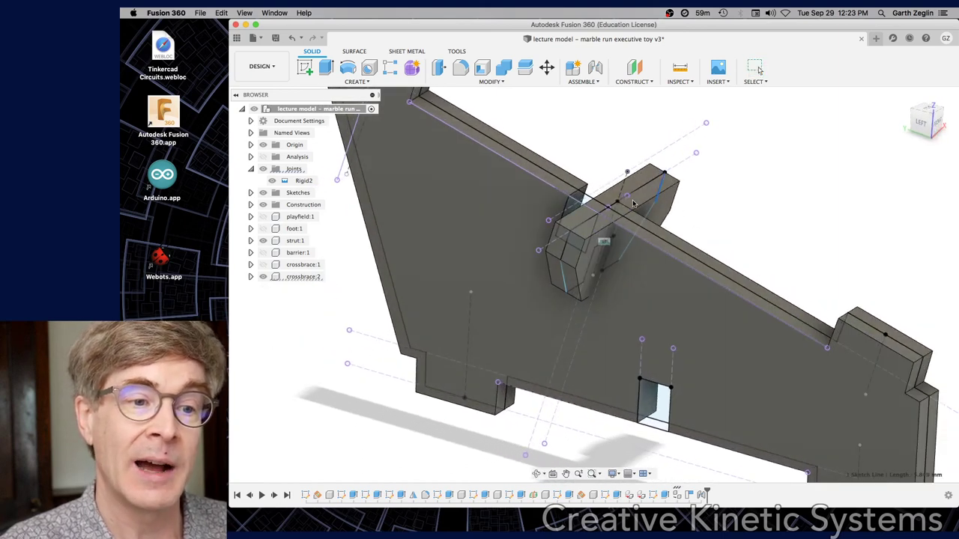
pyautogui.click(663, 206)
pyautogui.moveTo(663, 206); pyautogui.dragTo(771, 208)
pyautogui.click(757, 68)
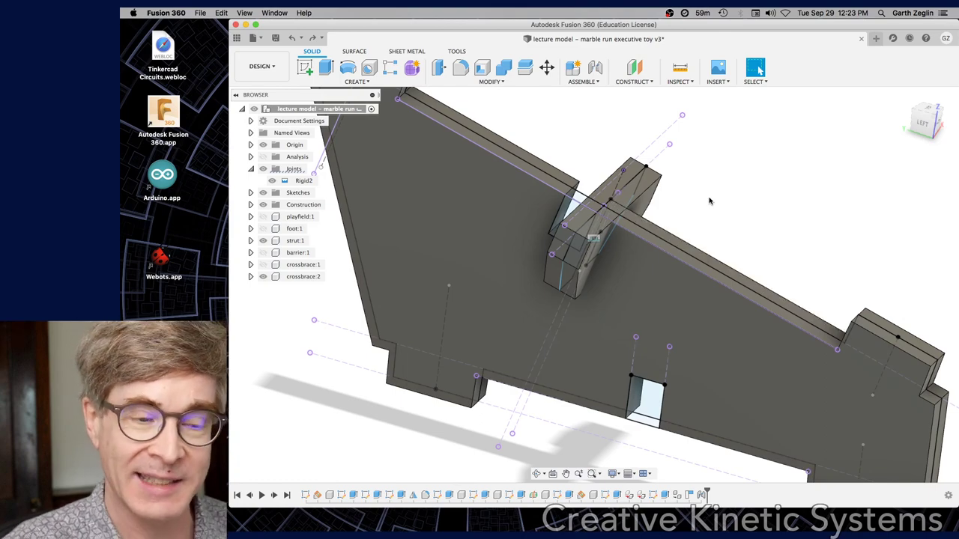
pyautogui.moveTo(714, 220)
pyautogui.keyDown('shift'); pyautogui.mouseDown(button='middle')
pyautogui.moveTo(659, 182)
pyautogui.moveTo(728, 199)
pyautogui.moveTo(730, 216)
pyautogui.moveTo(716, 229)
pyautogui.moveTo(711, 212)
pyautogui.moveTo(714, 219)
pyautogui.mouseUp(button='middle'); pyautogui.keyUp('shift')
# Change the slope parameter to 20 deg and view the steeper assembly.
pyautogui.hotkey('shift', 's')
pyautogui.press('Escape')
pyautogui.press('s')
pyautogui.click(777, 233)
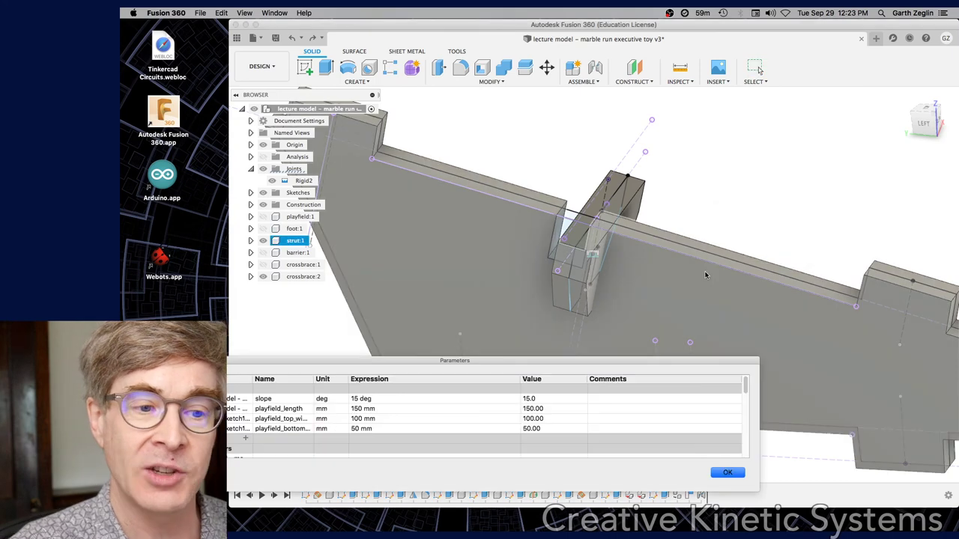
pyautogui.click(358, 400)
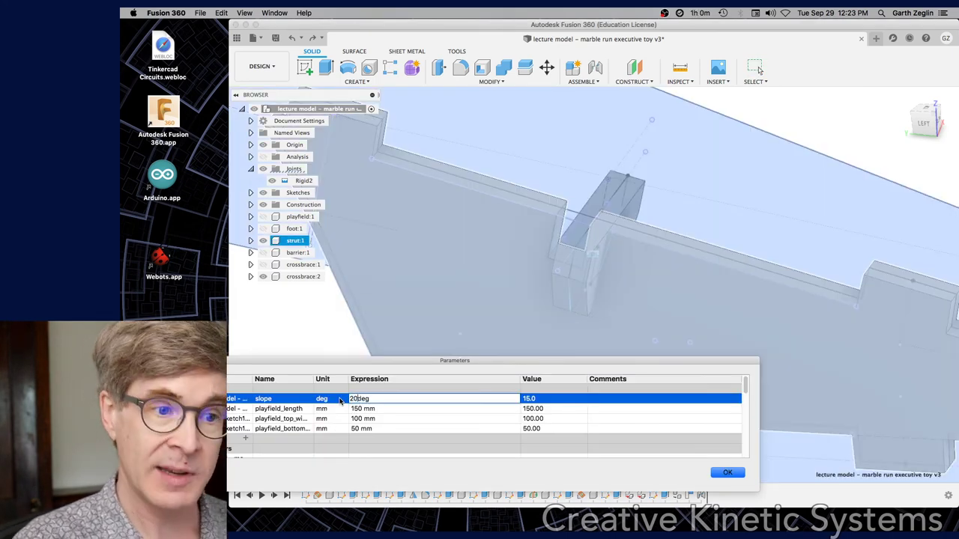
pyautogui.write('20')
pyautogui.press('Return')
pyautogui.click(717, 471)
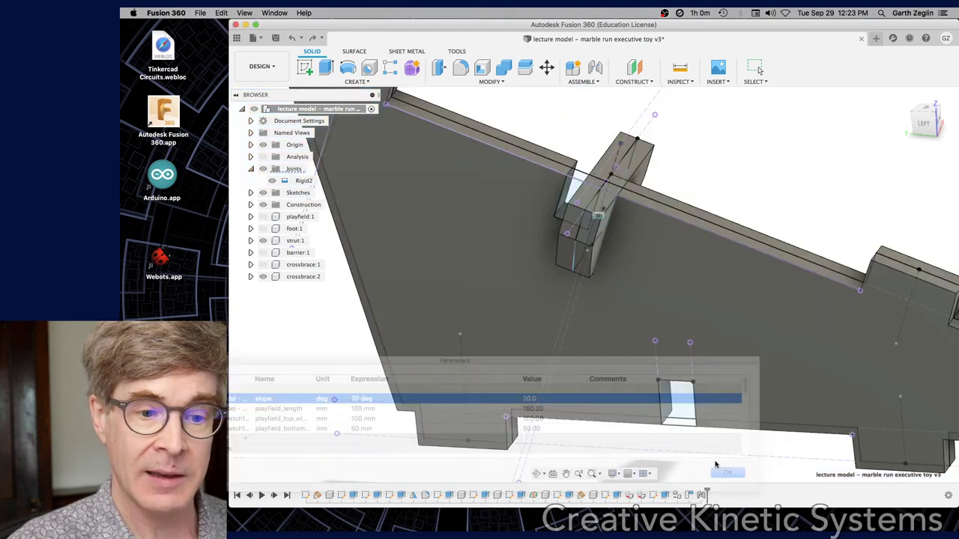
pyautogui.keyDown('shift'); pyautogui.moveTo(696, 251); pyautogui.dragTo(721, 161, button='middle'); pyautogui.keyUp('shift')
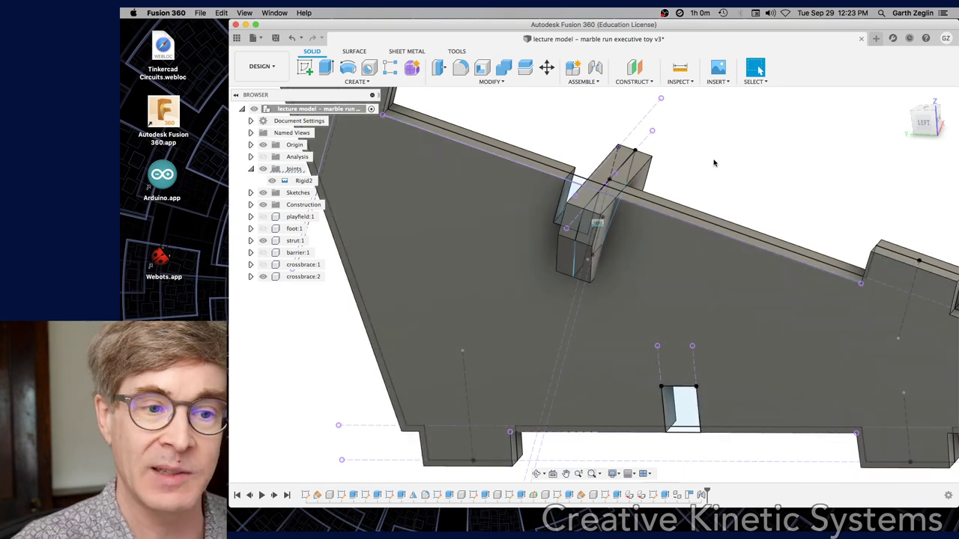
# Reopen the parameters list and start editing the slope expression again.
pyautogui.rightClick(716, 164)
pyautogui.click(839, 156)
pyautogui.press('s')
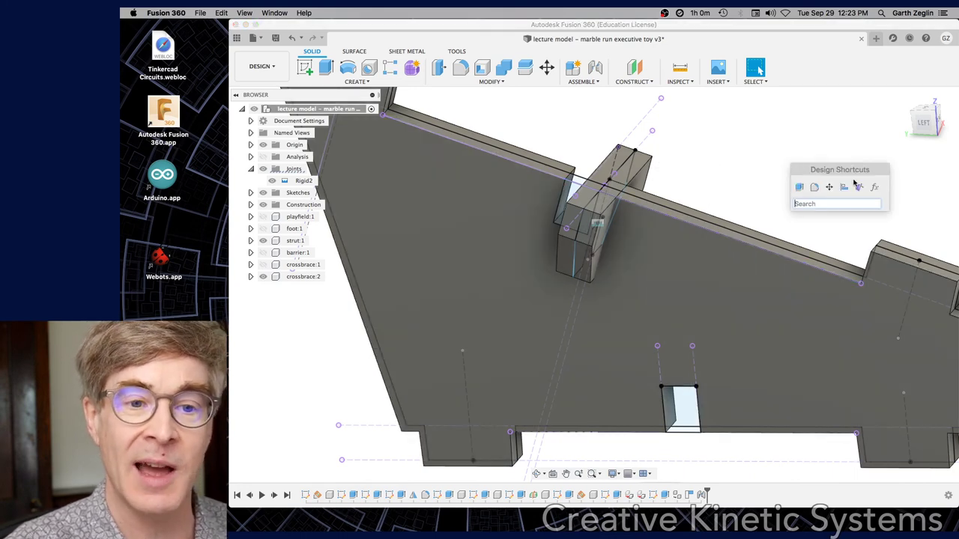
pyautogui.click(873, 187)
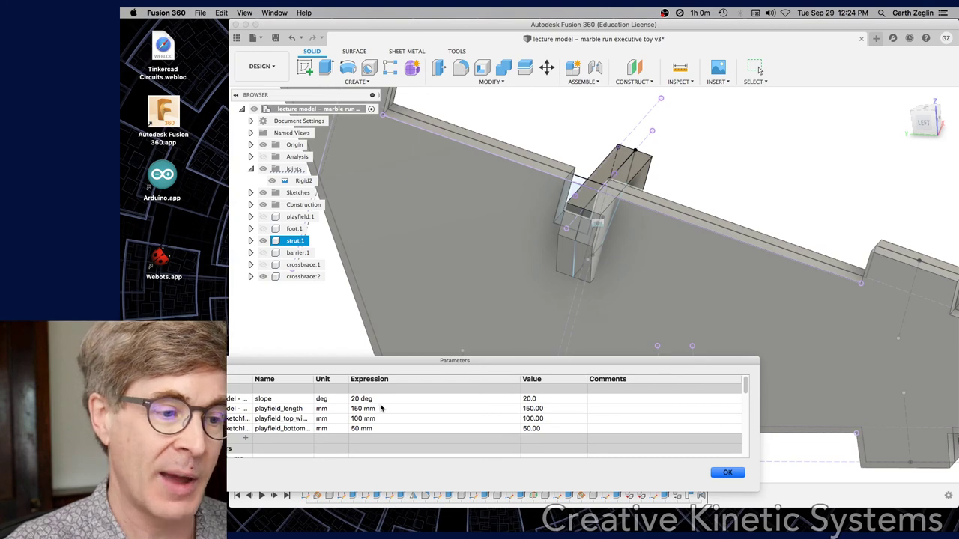
pyautogui.click(355, 399)
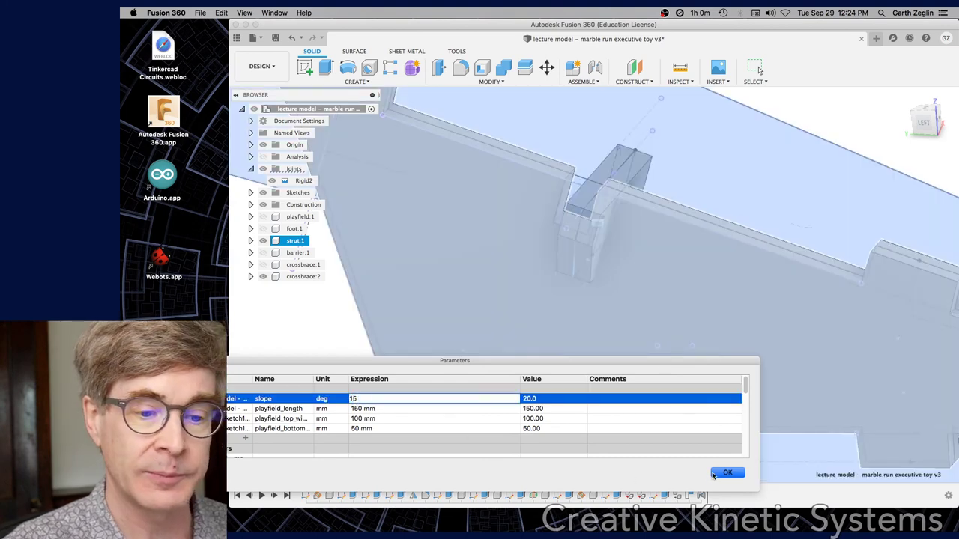
# Confirm the 15 deg slope and reopen the Rigid2 joint for editing.
pyautogui.click(717, 474)
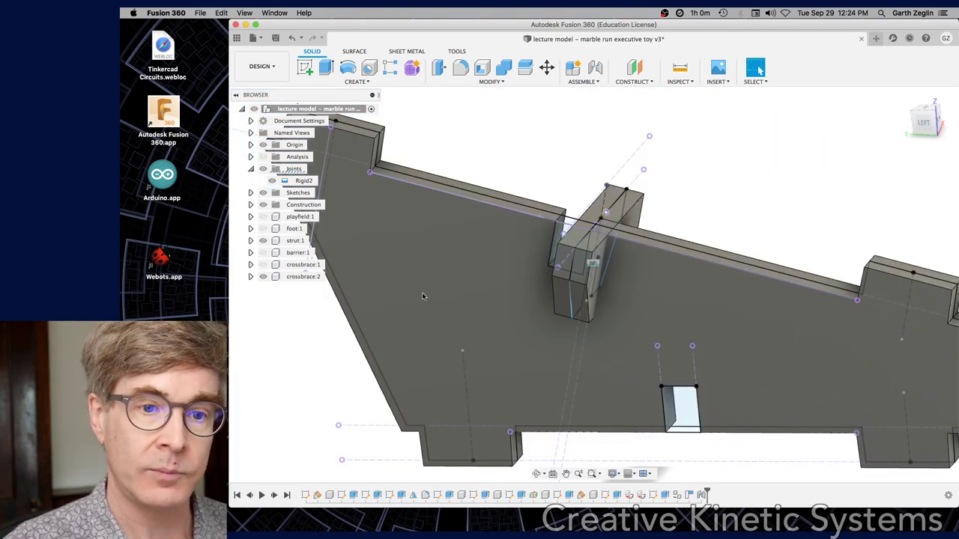
pyautogui.rightClick(700, 497)
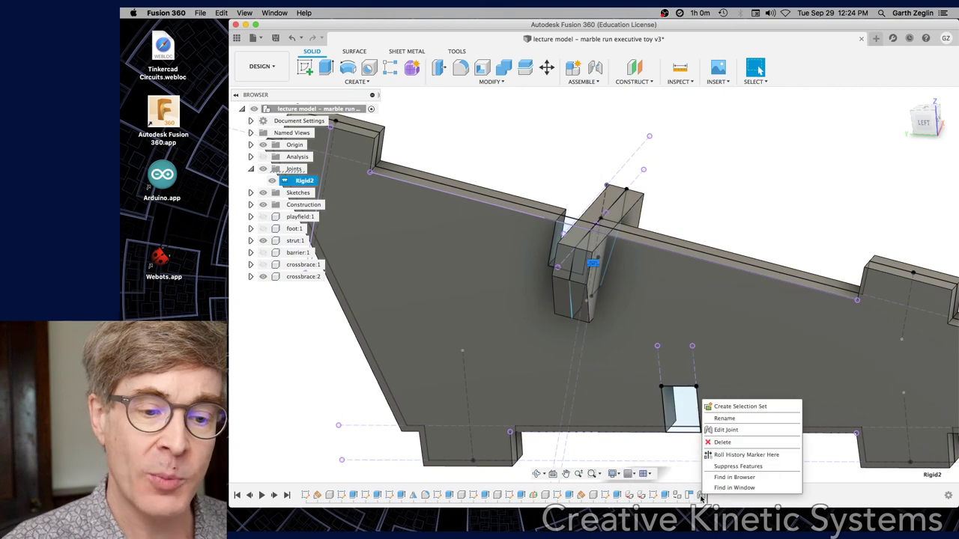
pyautogui.click(725, 430)
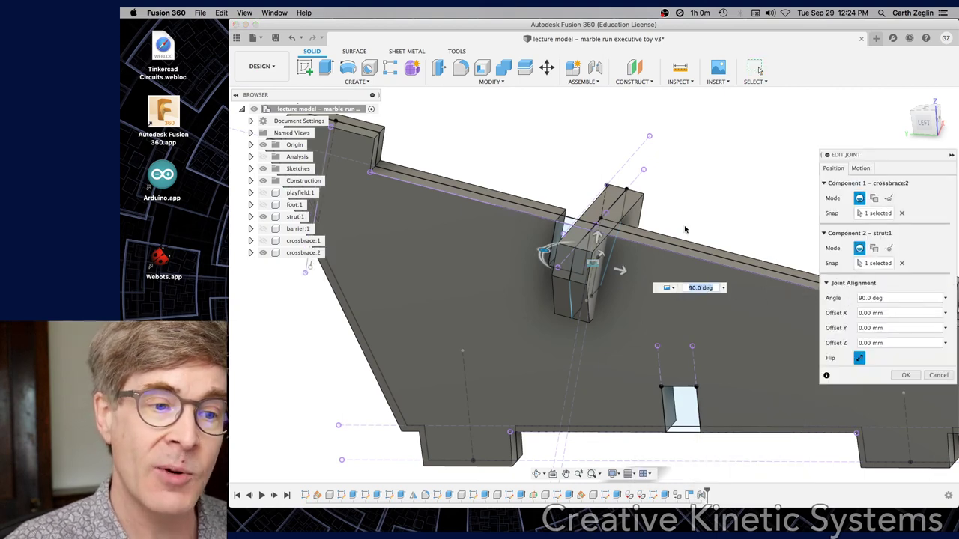
# Hide the wall body, then restore the beam and crossbrace:2 to expose the joint.
pyautogui.moveTo(687, 232)
pyautogui.keyDown('shift'); pyautogui.mouseDown(button='middle')
pyautogui.moveTo(701, 242)
pyautogui.moveTo(675, 227)
pyautogui.mouseUp(button='middle'); pyautogui.keyUp('shift')
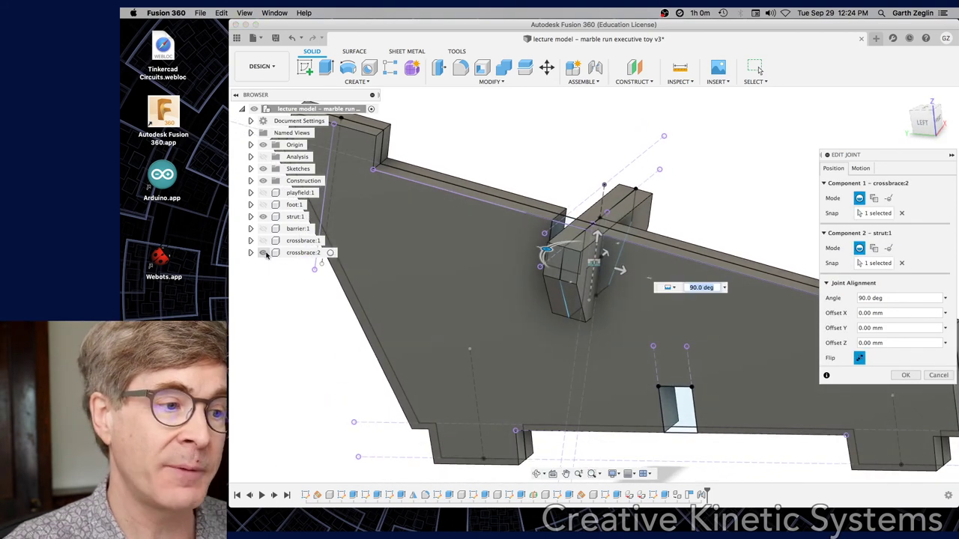
pyautogui.click(263, 229)
pyautogui.keyDown('shift'); pyautogui.moveTo(766, 237); pyautogui.dragTo(743, 378, button='middle'); pyautogui.keyUp('shift')
pyautogui.scroll(5, 610, 287)
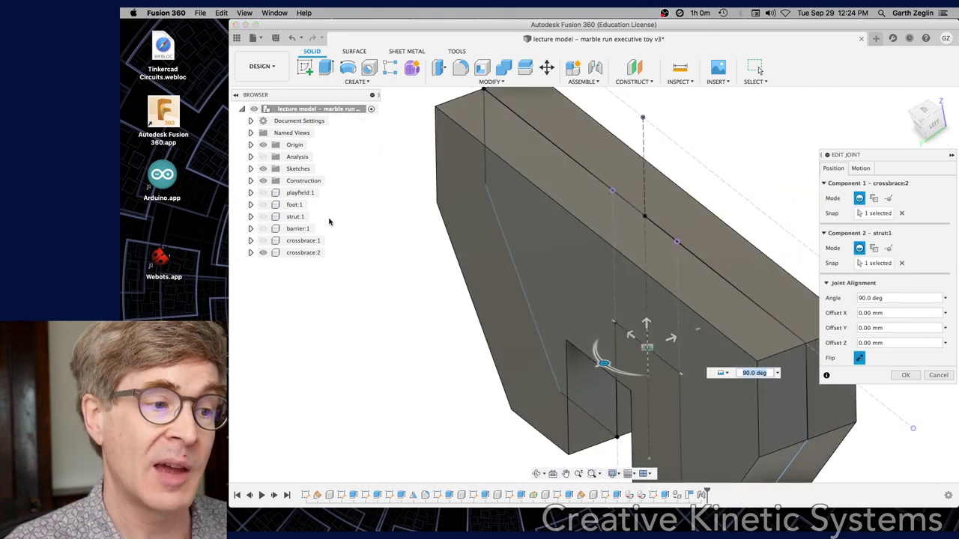
pyautogui.click(263, 227)
pyautogui.click(263, 253)
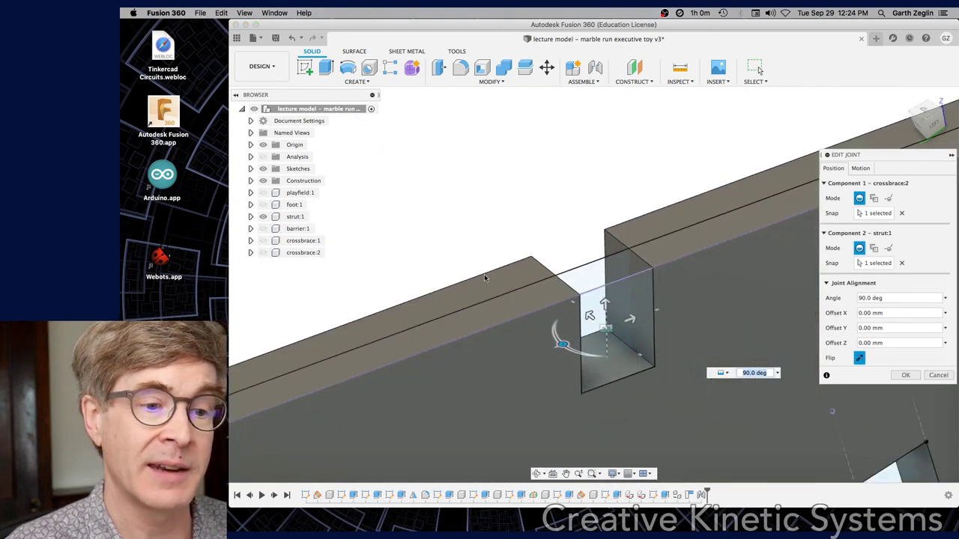
pyautogui.keyDown('shift'); pyautogui.moveTo(592, 300); pyautogui.dragTo(712, 286, button='middle'); pyautogui.keyUp('shift')
# Reselect strut:1's slot face as Component 2's joint origin and confirm Rigid2.
pyautogui.click(901, 263)
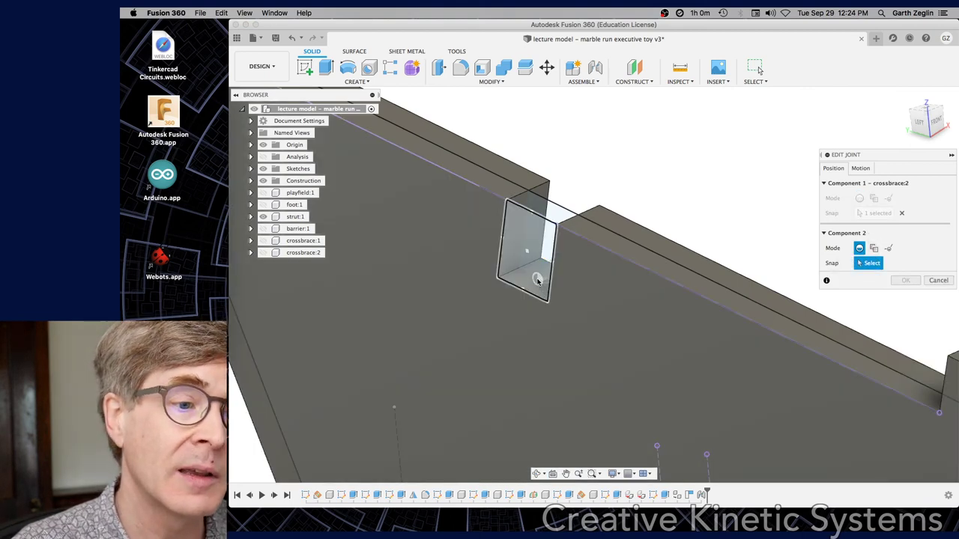
pyautogui.click(535, 281)
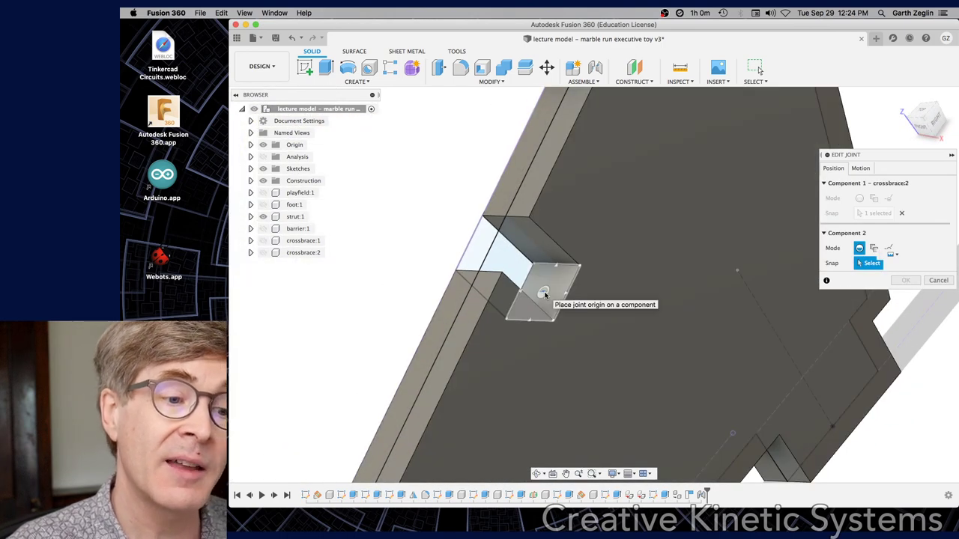
pyautogui.click(544, 293)
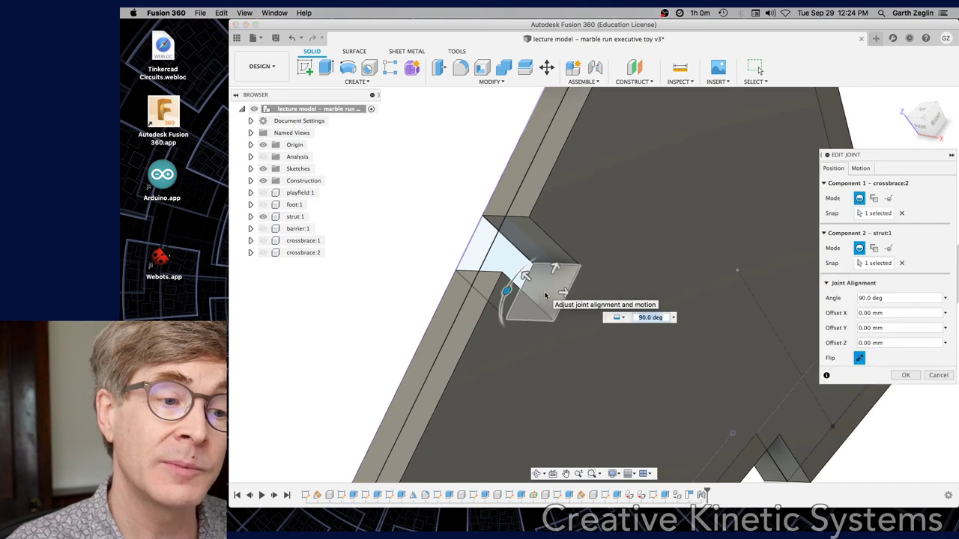
pyautogui.click(907, 376)
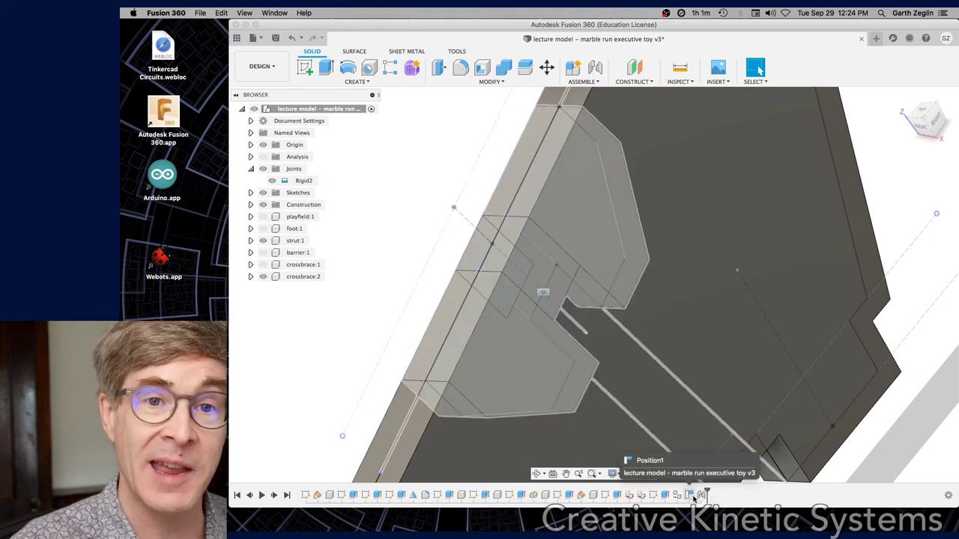
# Edit Rigid2 and change its joint angle from 90 to 0 deg.
pyautogui.rightClick(700, 495)
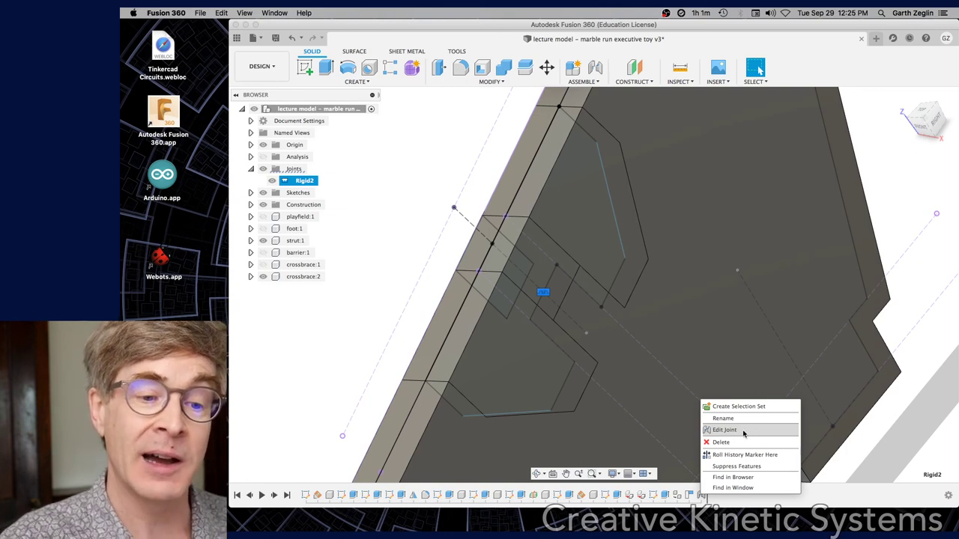
pyautogui.click(725, 430)
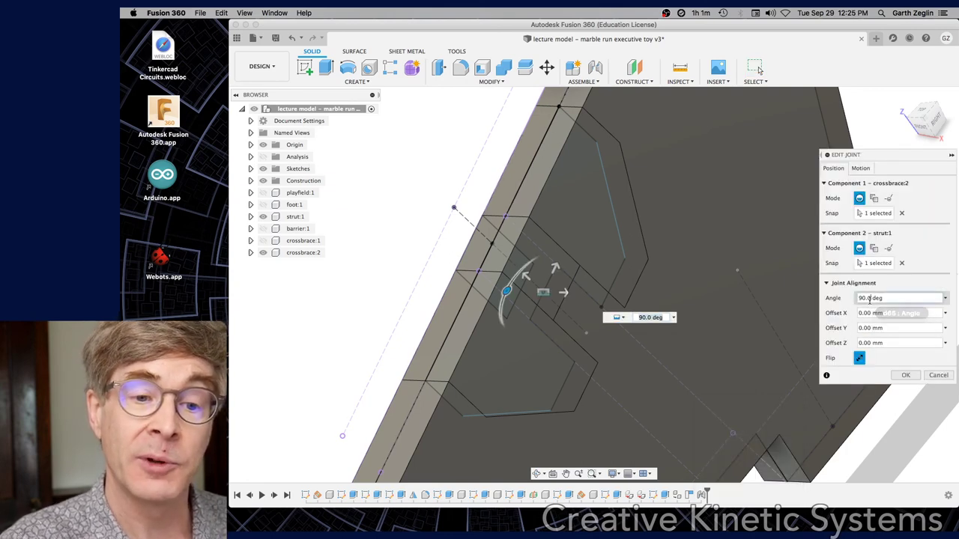
pyautogui.moveTo(885, 298); pyautogui.dragTo(849, 300)
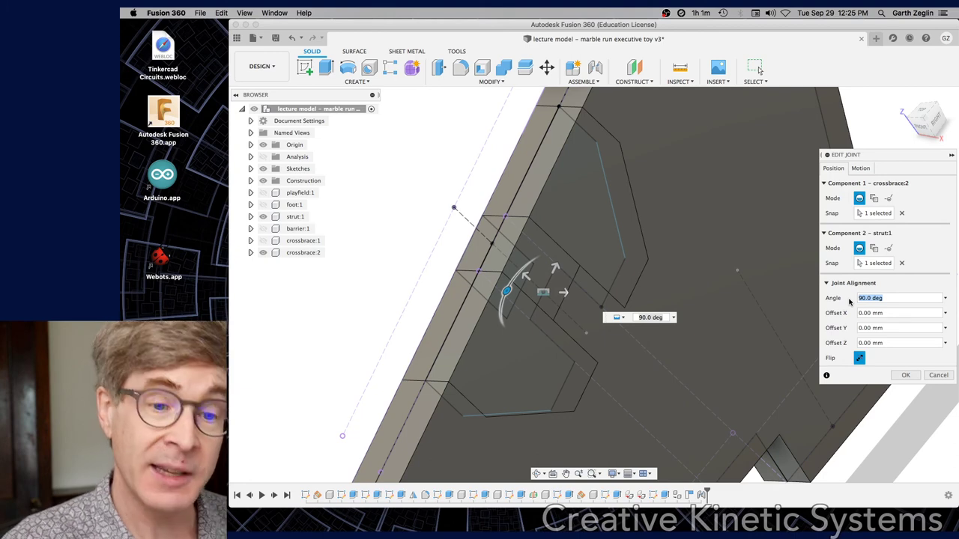
pyautogui.write('0')
pyautogui.press('Tab')
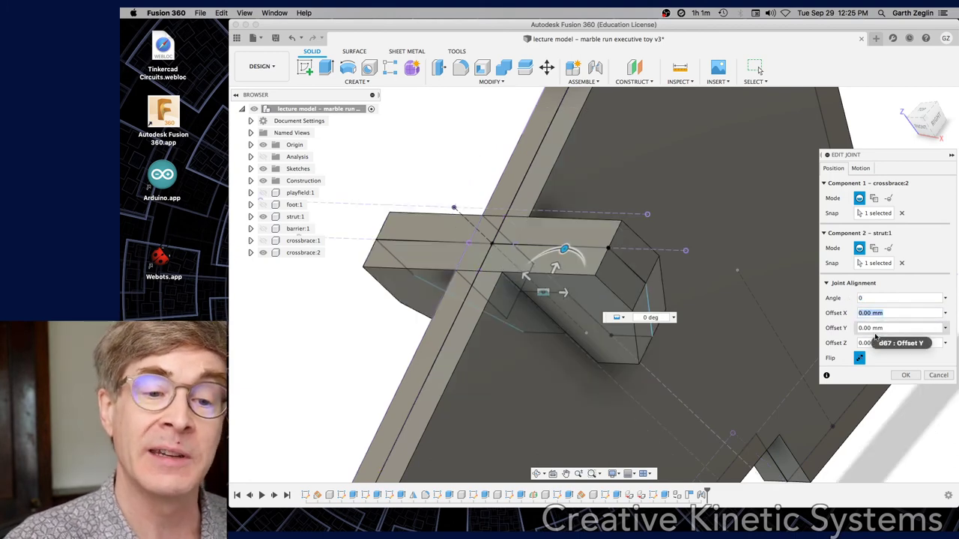
pyautogui.click(908, 376)
pyautogui.scroll(-5, 578, 347)
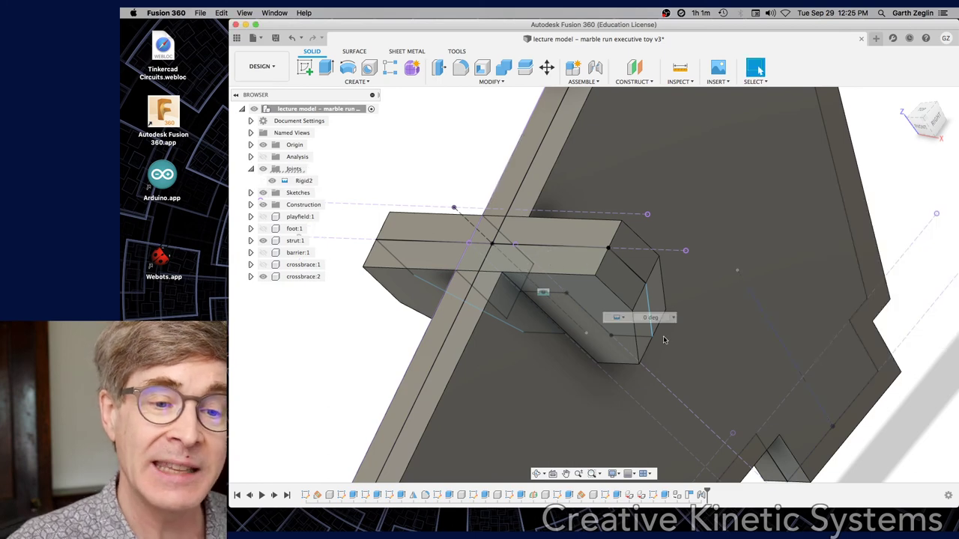
# Set the slope parameter back to 20 deg and view the steeper strut and crossbrace.
pyautogui.keyDown('shift'); pyautogui.moveTo(578, 346); pyautogui.dragTo(565, 325, button='middle'); pyautogui.keyUp('shift')
pyautogui.scroll(5, 568, 298)
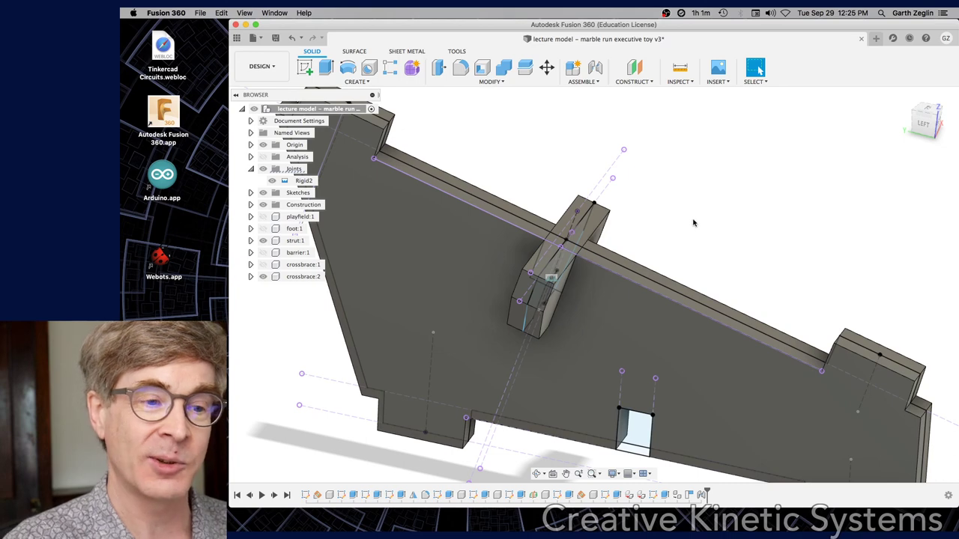
pyautogui.press('s')
pyautogui.click(795, 244)
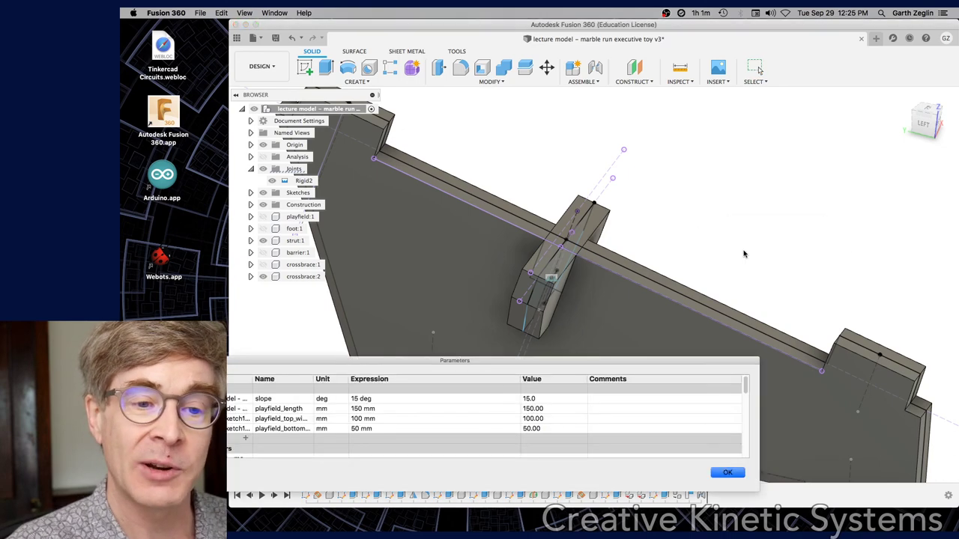
pyautogui.doubleClick(357, 401)
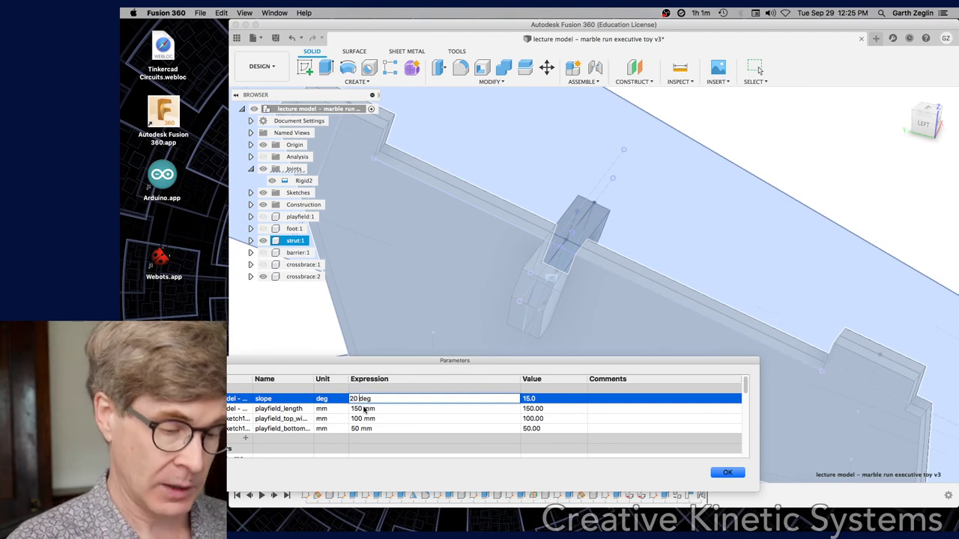
pyautogui.click(729, 472)
pyautogui.scroll(-2, 757, 252)
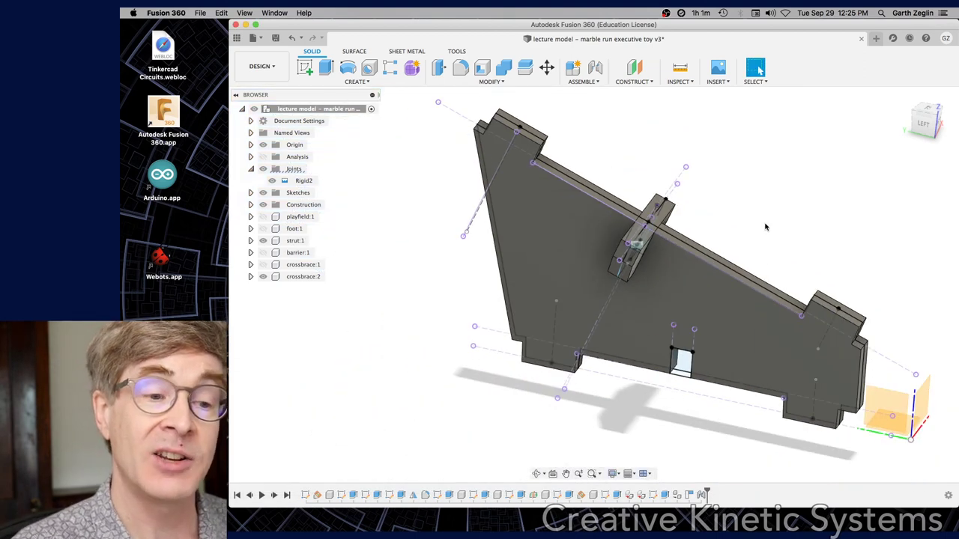
pyautogui.keyDown('shift'); pyautogui.moveTo(768, 221); pyautogui.dragTo(763, 200, button='middle'); pyautogui.keyUp('shift')
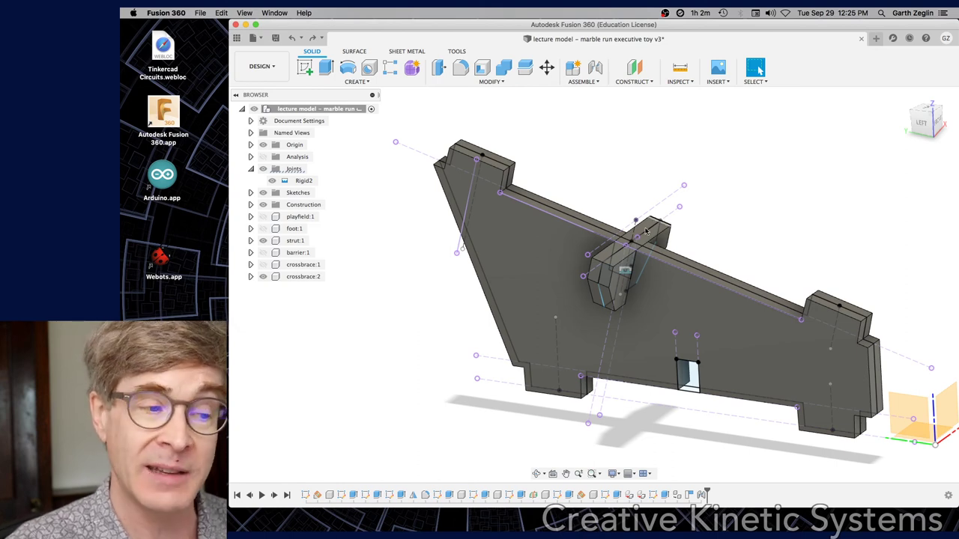
# Show playfield:1, foot:1, barrier:1 and crossbrace:1, then fit the whole model in view.
pyautogui.click(263, 217)
pyautogui.click(263, 229)
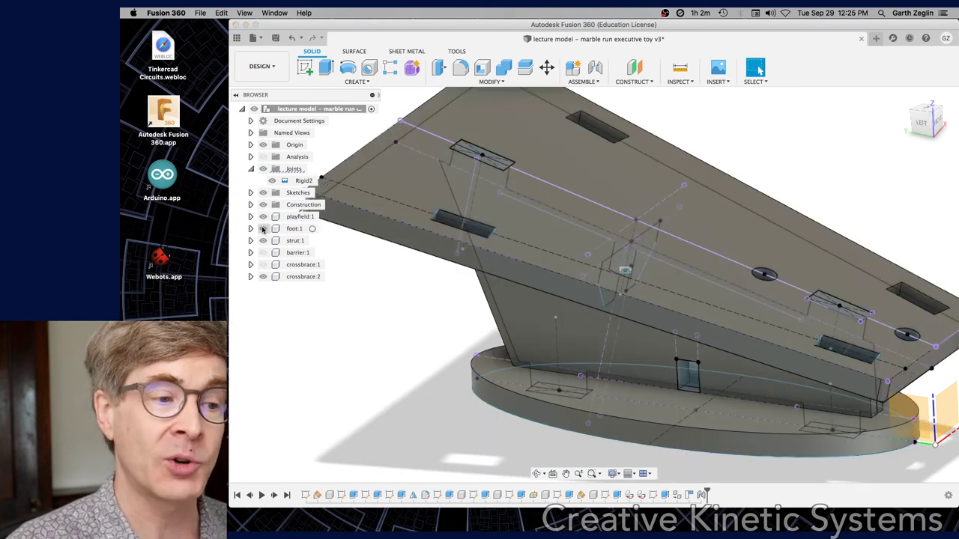
pyautogui.click(263, 253)
pyautogui.click(263, 265)
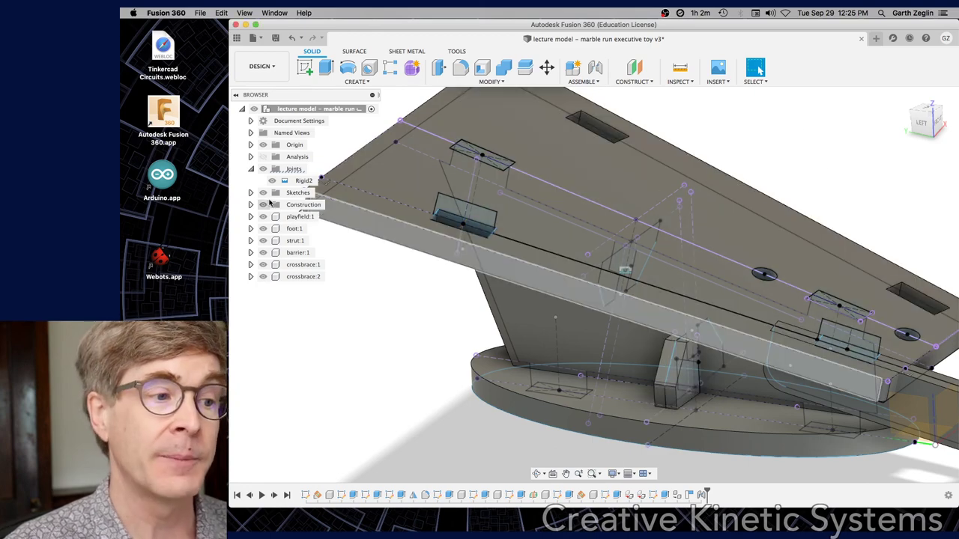
pyautogui.keyDown('shift'); pyautogui.moveTo(427, 358); pyautogui.dragTo(415, 333, button='middle'); pyautogui.keyUp('shift')
pyautogui.press('F6')
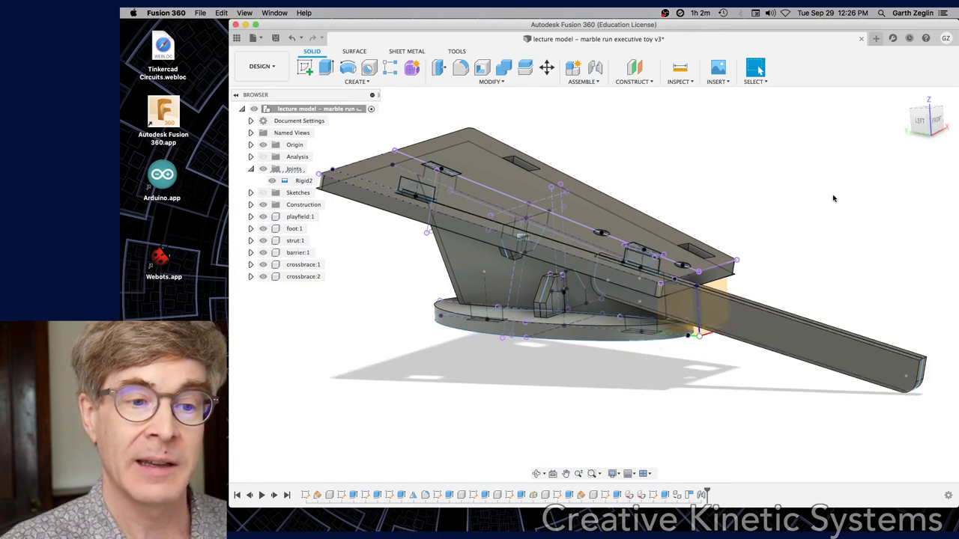
pyautogui.press('F4')
pyautogui.moveTo(816, 196); pyautogui.dragTo(796, 193)
pyautogui.press('F6')
pyautogui.press('Escape')
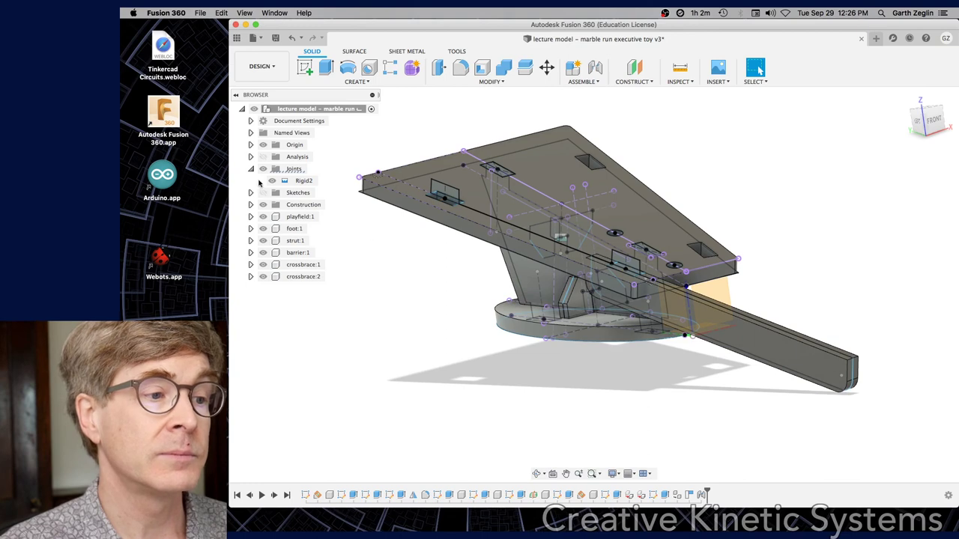
# Collapse the Joints folder and briefly toggle barrier:1 off and on to inspect it.
pyautogui.click(251, 171)
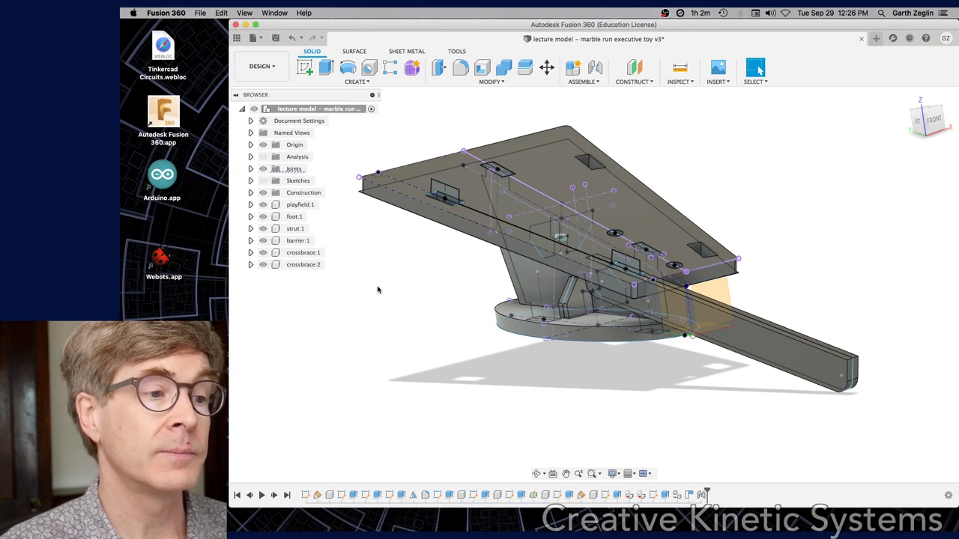
pyautogui.keyDown('shift'); pyautogui.moveTo(840, 173); pyautogui.dragTo(472, 260, button='middle'); pyautogui.keyUp('shift')
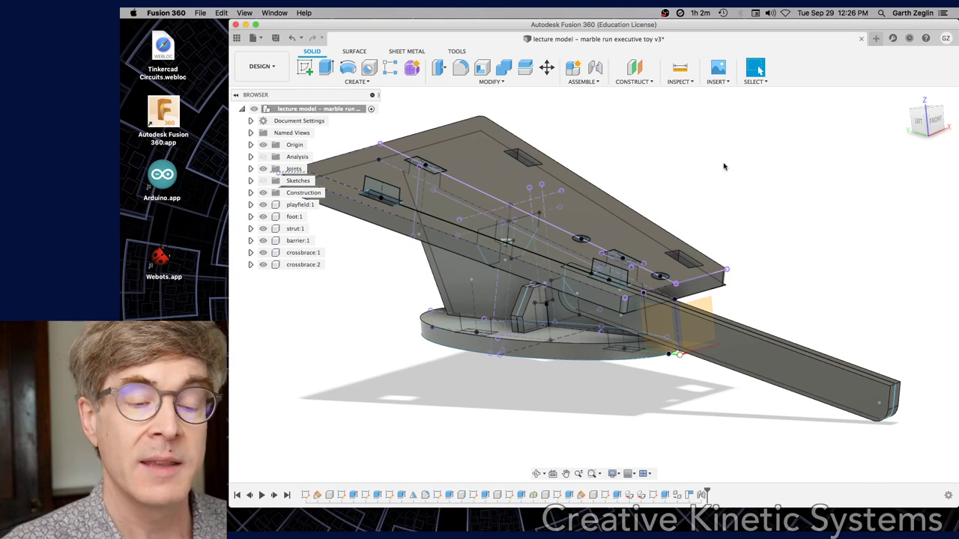
pyautogui.click(263, 240)
pyautogui.click(263, 240)
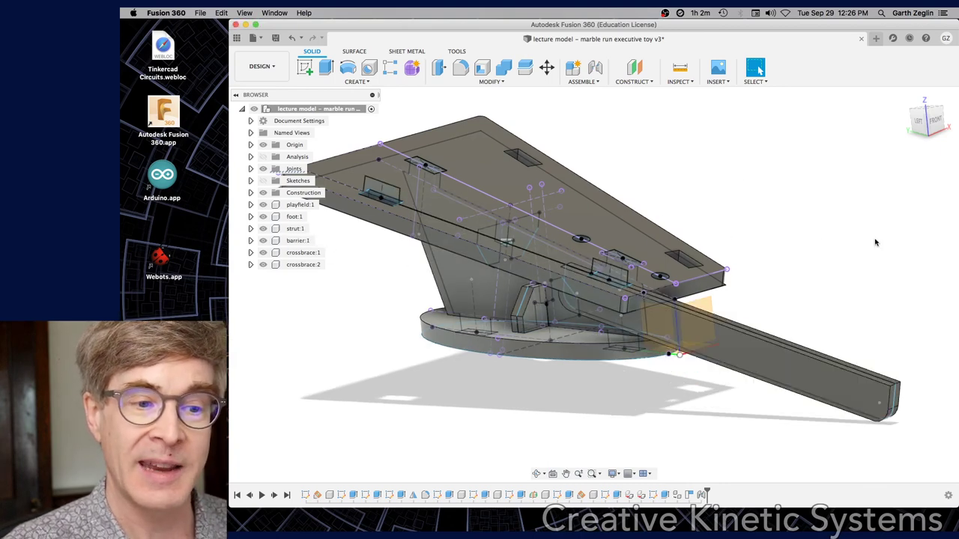
pyautogui.keyDown('shift'); pyautogui.moveTo(791, 263); pyautogui.dragTo(809, 257, button='middle'); pyautogui.keyUp('shift')
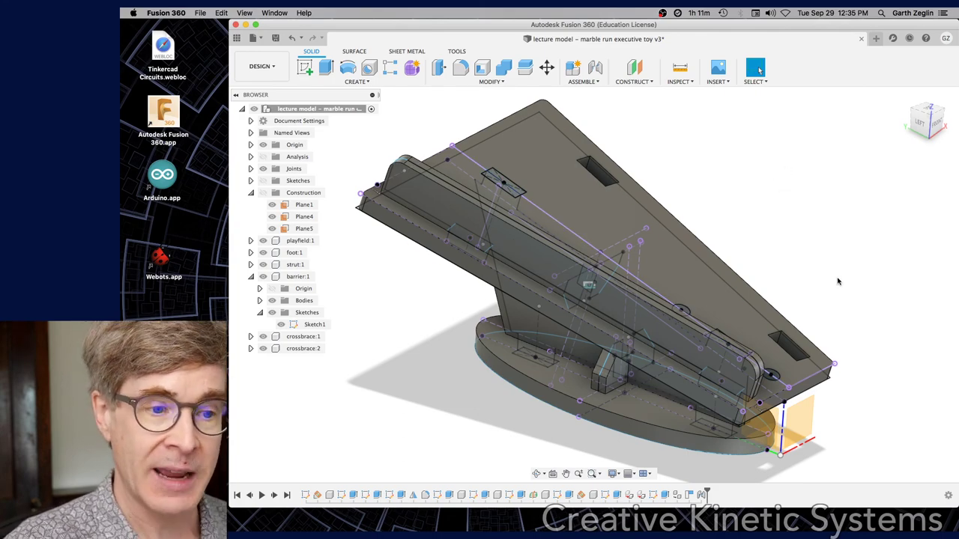
# Inspect the assembly from new angles, then fold barrier:1's contents in the browser.
pyautogui.keyDown('shift'); pyautogui.moveTo(786, 172); pyautogui.dragTo(816, 270, button='middle'); pyautogui.keyUp('shift')
pyautogui.scroll(5, 684, 402)
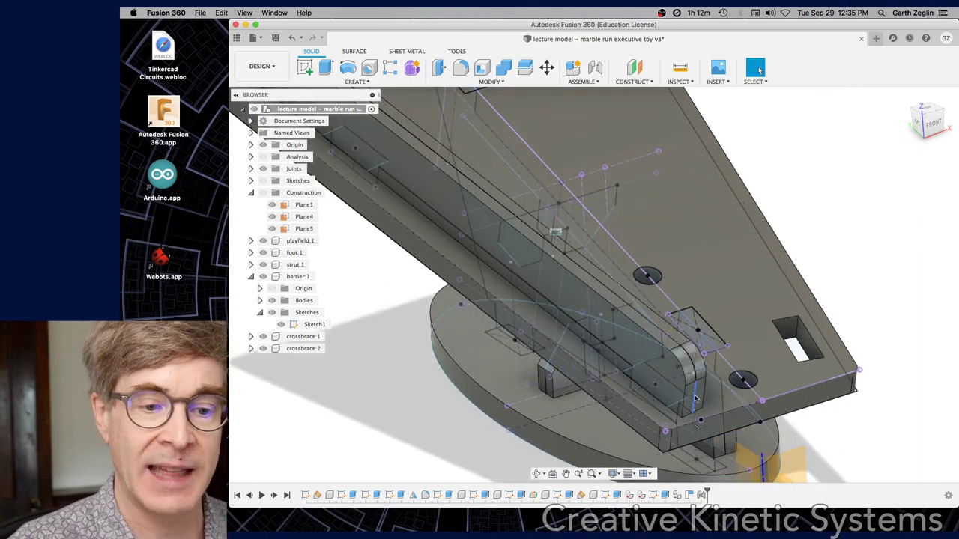
pyautogui.scroll(-5, 684, 403)
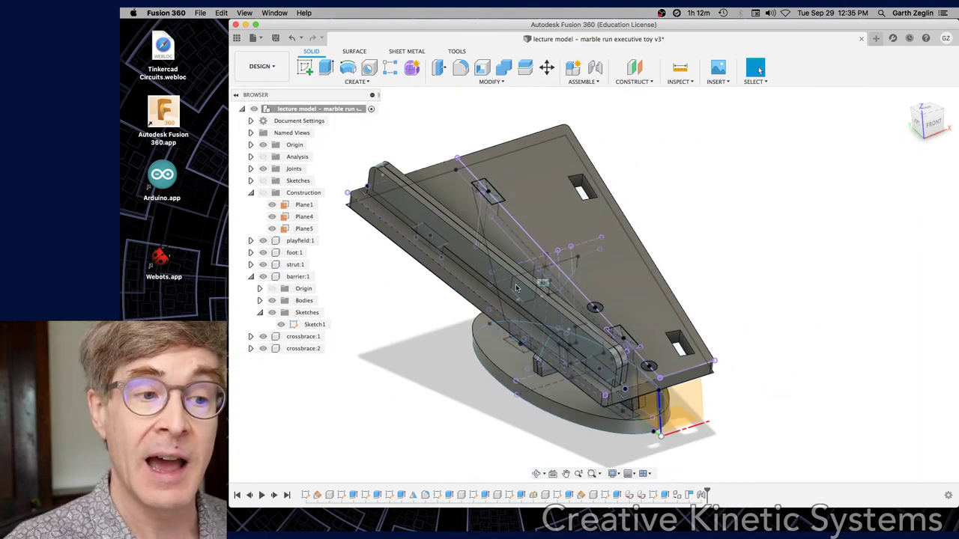
pyautogui.scroll(3, 619, 387)
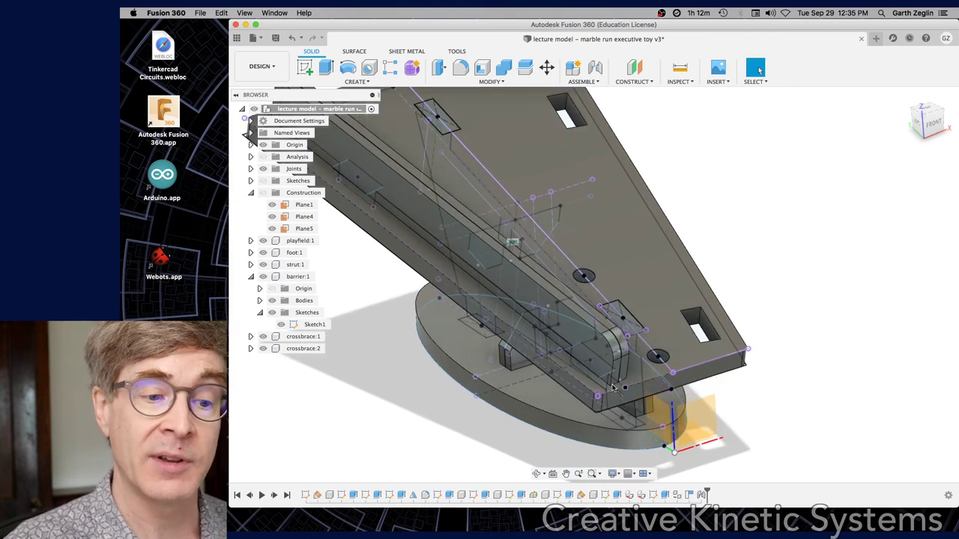
pyautogui.scroll(-3, 559, 352)
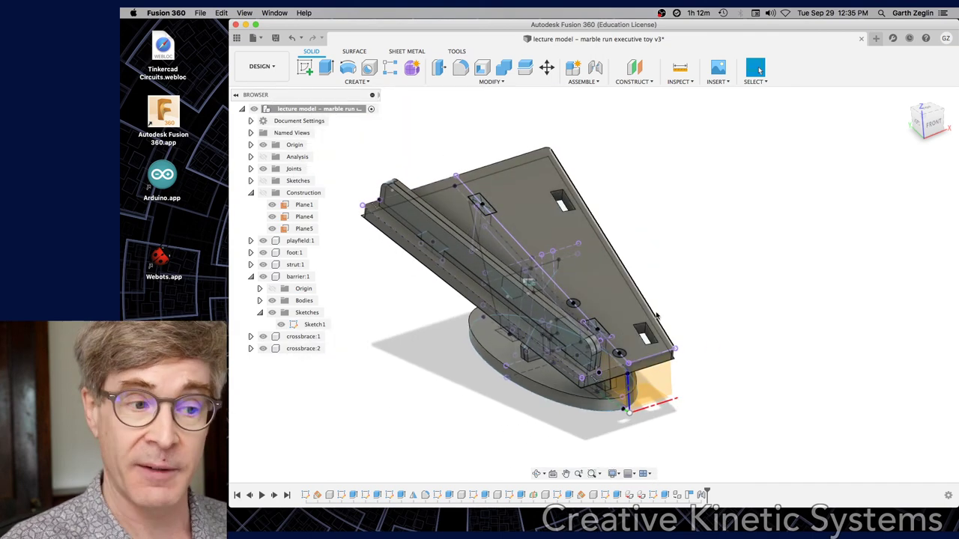
pyautogui.keyDown('shift'); pyautogui.moveTo(713, 283); pyautogui.dragTo(739, 268, button='middle'); pyautogui.keyUp('shift')
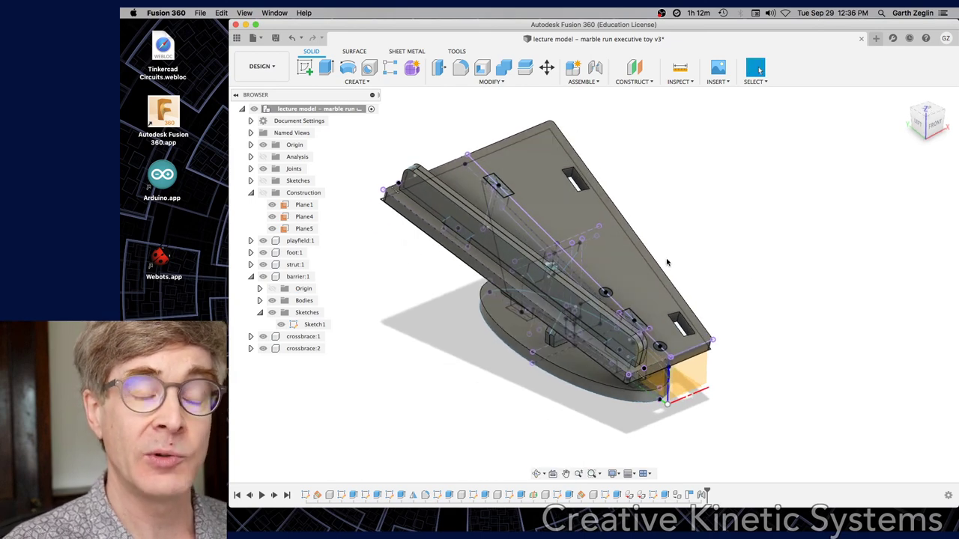
pyautogui.click(250, 276)
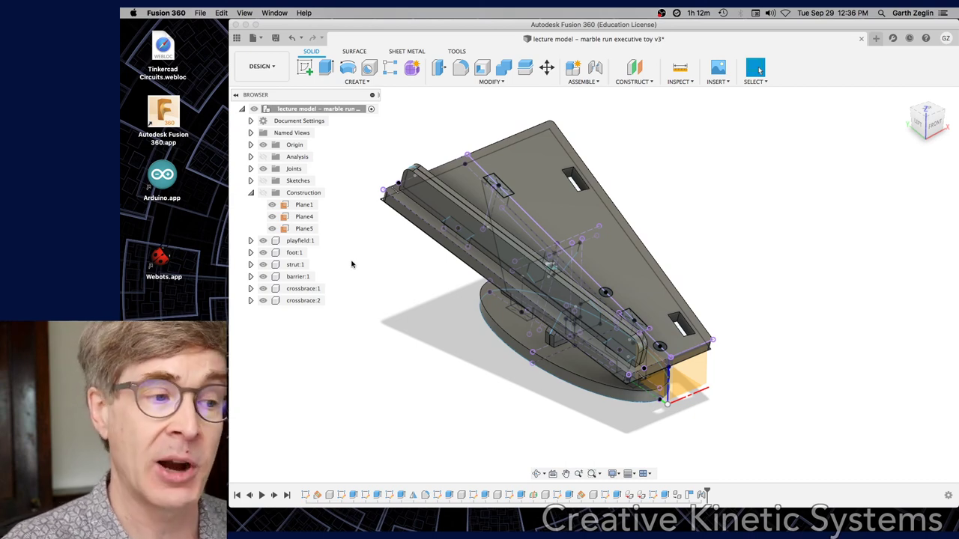
# Copy barrier:1 and paste it into the top-level design as barrier:2.
pyautogui.rightClick(296, 276)
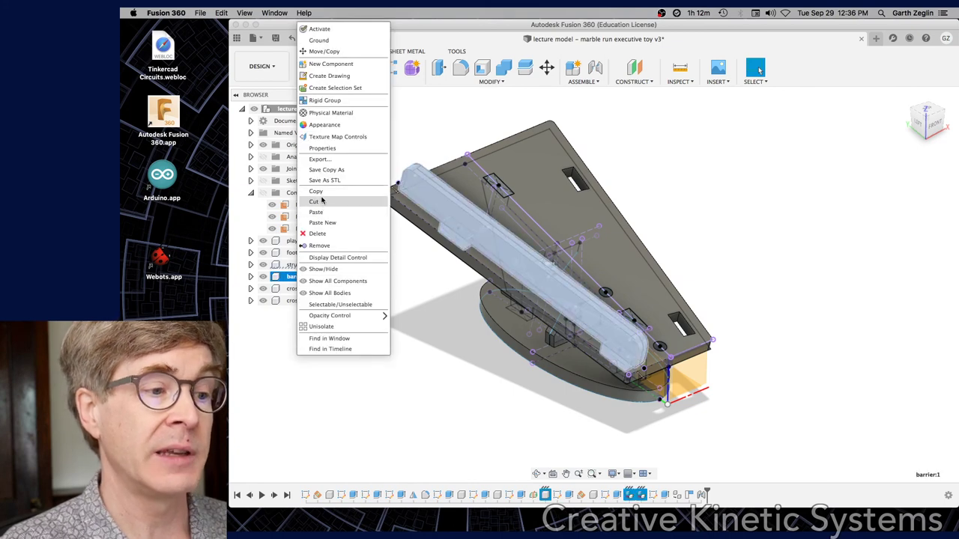
pyautogui.click(316, 191)
pyautogui.rightClick(282, 109)
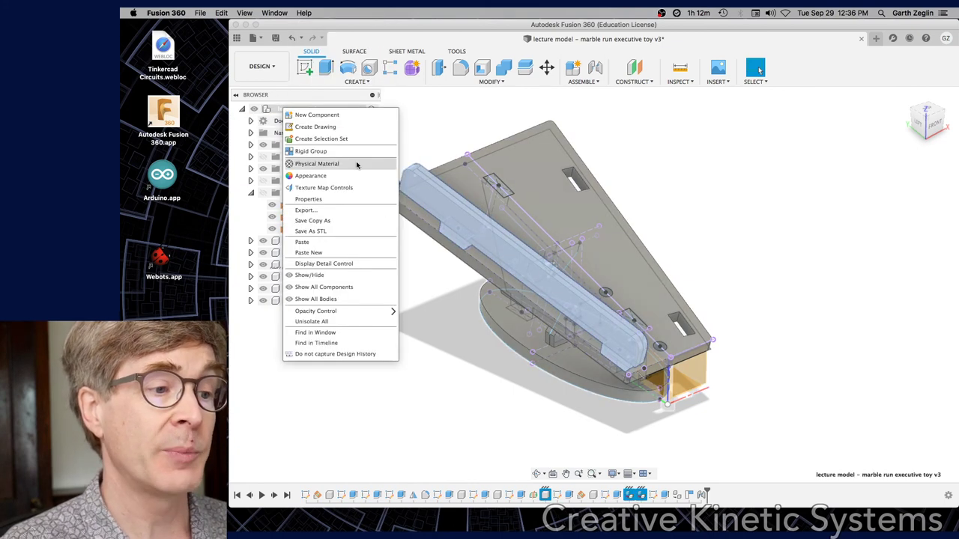
pyautogui.click(302, 241)
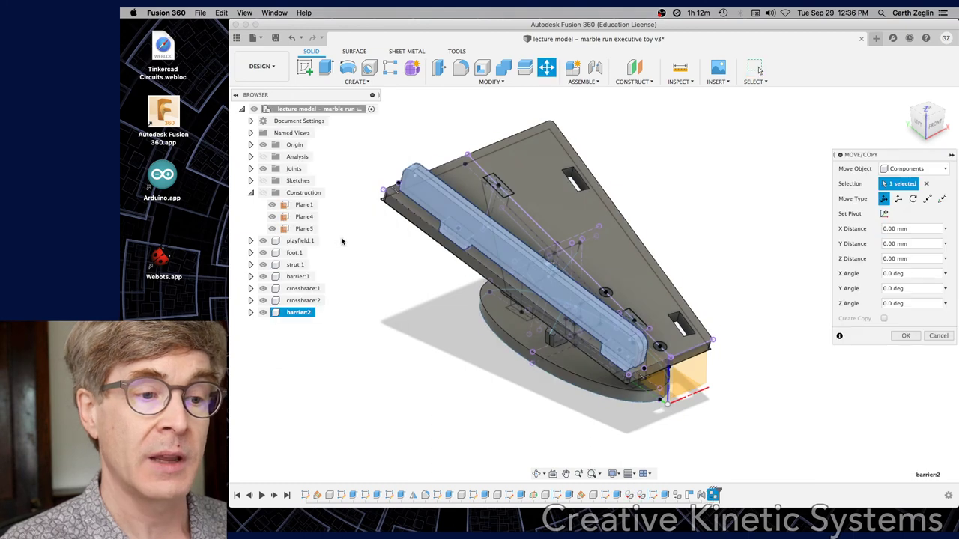
# Move barrier:2 to 15 mm along X on the playfield's opposite edge and confirm.
pyautogui.keyDown('shift'); pyautogui.moveTo(772, 225); pyautogui.dragTo(680, 235, button='middle'); pyautogui.keyUp('shift')
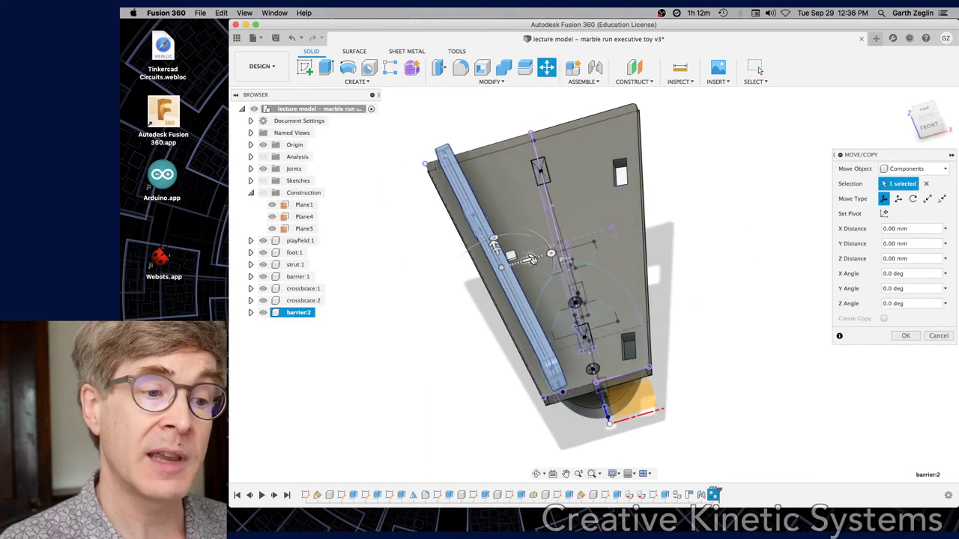
pyautogui.moveTo(532, 259); pyautogui.dragTo(762, 215)
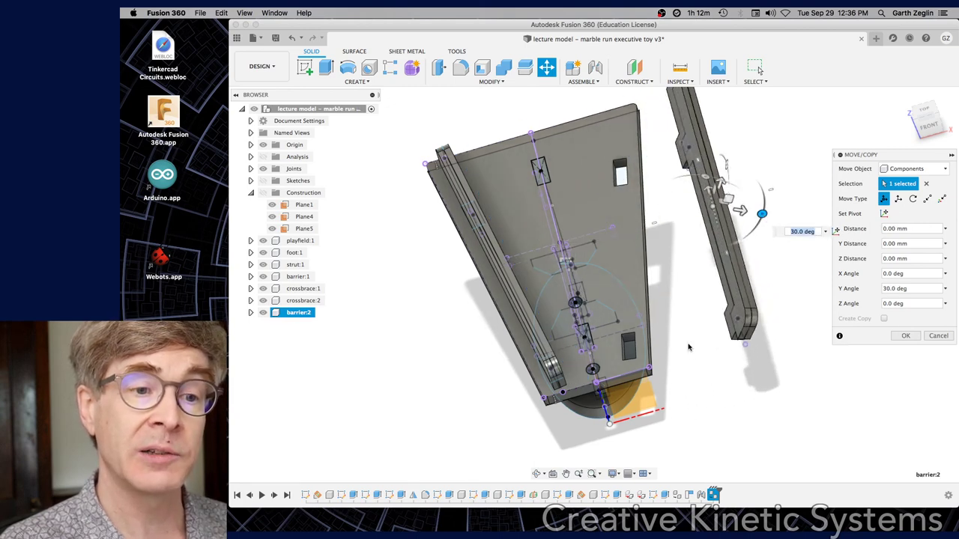
pyautogui.keyDown('shift'); pyautogui.moveTo(762, 215); pyautogui.dragTo(719, 195, button='middle'); pyautogui.keyUp('shift')
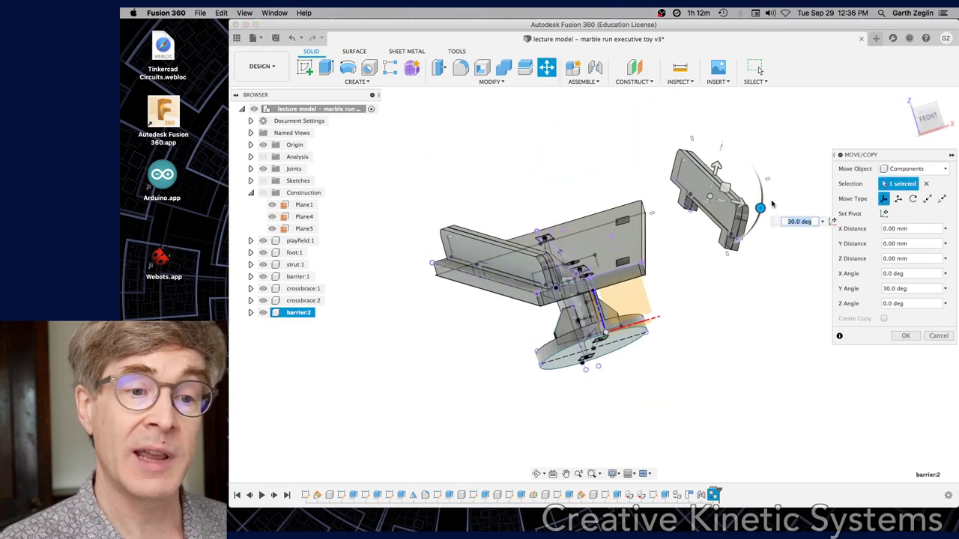
pyautogui.keyDown('shift'); pyautogui.moveTo(723, 263); pyautogui.dragTo(729, 283, button='middle'); pyautogui.keyUp('shift')
pyautogui.press('super+z')
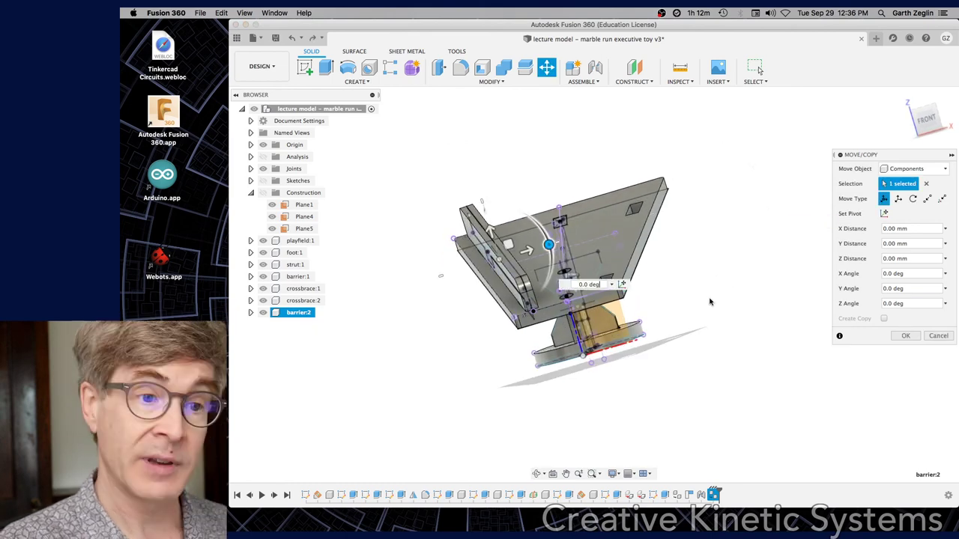
pyautogui.moveTo(529, 255); pyautogui.dragTo(646, 221)
pyautogui.moveTo(697, 269)
pyautogui.keyDown('shift'); pyautogui.mouseDown(button='middle')
pyautogui.moveTo(724, 291)
pyautogui.moveTo(697, 266)
pyautogui.mouseUp(button='middle'); pyautogui.keyUp('shift')
pyautogui.moveTo(670, 218); pyautogui.dragTo(624, 199)
pyautogui.moveTo(653, 238); pyautogui.dragTo(684, 237)
pyautogui.click(904, 337)
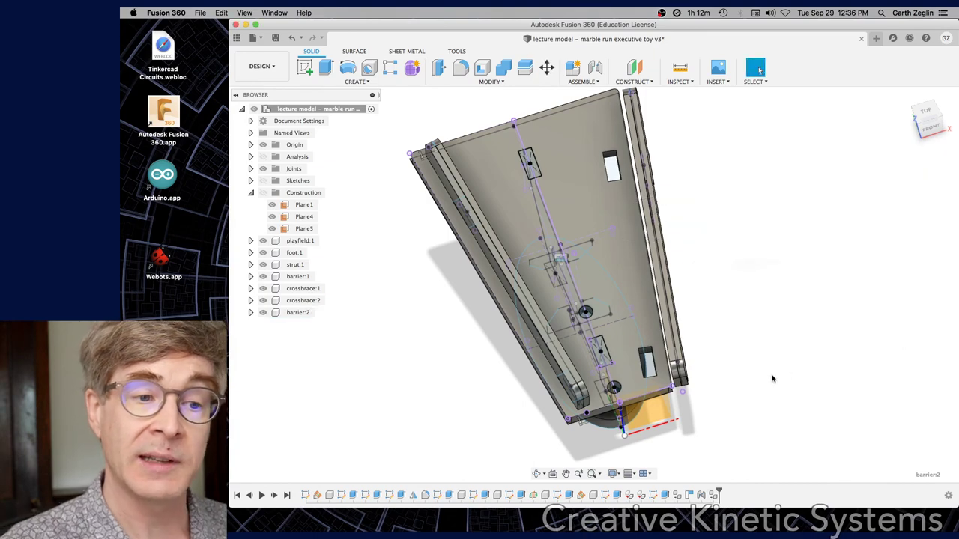
pyautogui.keyDown('shift'); pyautogui.moveTo(760, 381); pyautogui.dragTo(708, 262, button='middle'); pyautogui.keyUp('shift')
pyautogui.press('Escape')
pyautogui.scroll(5, 643, 162)
pyautogui.scroll(2, 643, 168)
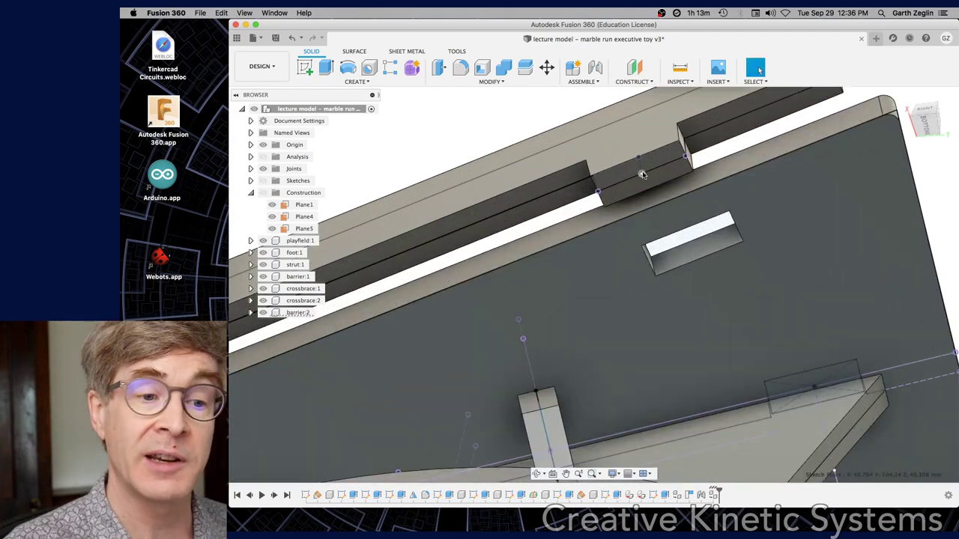
pyautogui.scroll(-8, 642, 175)
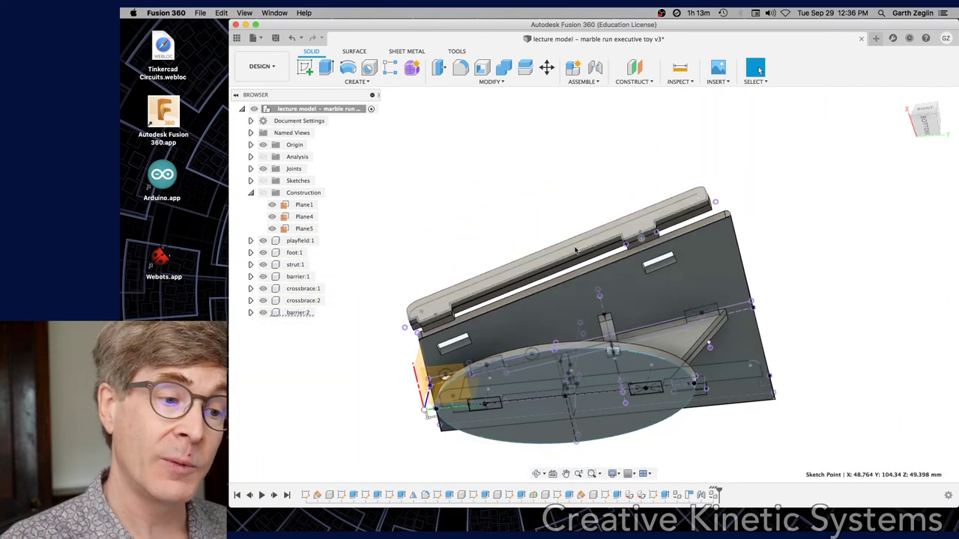
pyautogui.keyDown('shift'); pyautogui.moveTo(575, 250); pyautogui.dragTo(624, 289, button='middle'); pyautogui.keyUp('shift')
pyautogui.scroll(3, 637, 274)
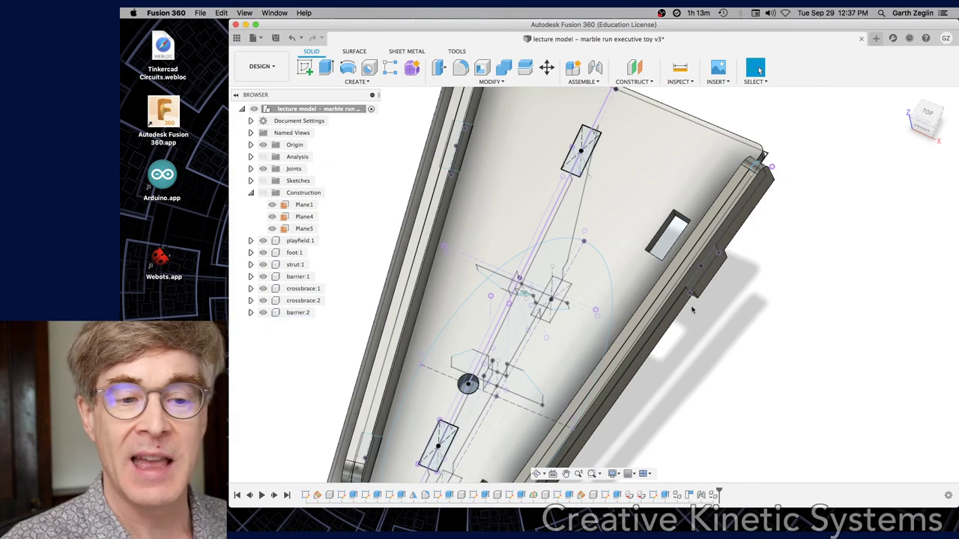
pyautogui.moveTo(705, 300)
pyautogui.keyDown('shift'); pyautogui.mouseDown(button='middle')
pyautogui.moveTo(674, 314)
pyautogui.moveTo(659, 284)
pyautogui.moveTo(700, 298)
pyautogui.moveTo(685, 303)
pyautogui.moveTo(702, 294)
pyautogui.mouseUp(button='middle'); pyautogui.keyUp('shift')
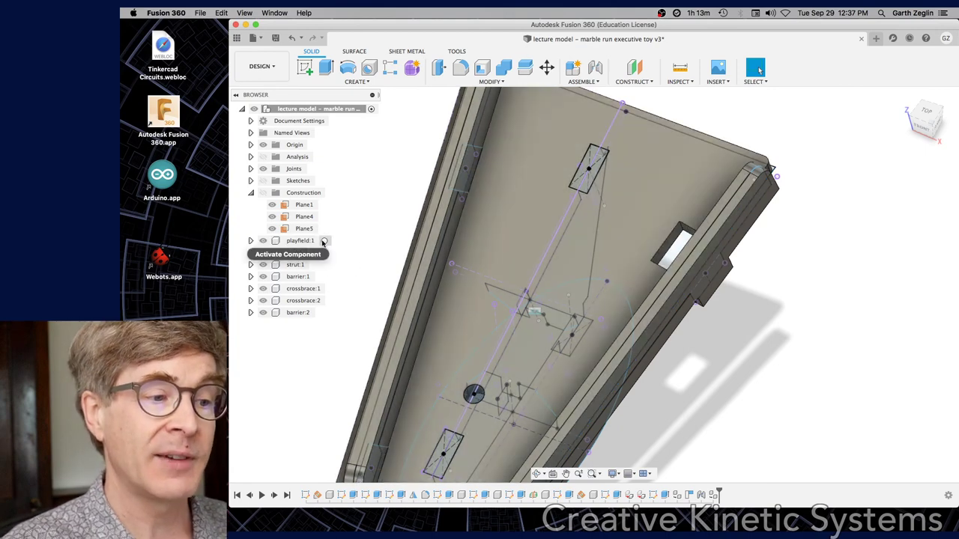
# Activate playfield:1, sketch on its top face, and draw a diagonal construction line across the slot.
pyautogui.click(300, 241)
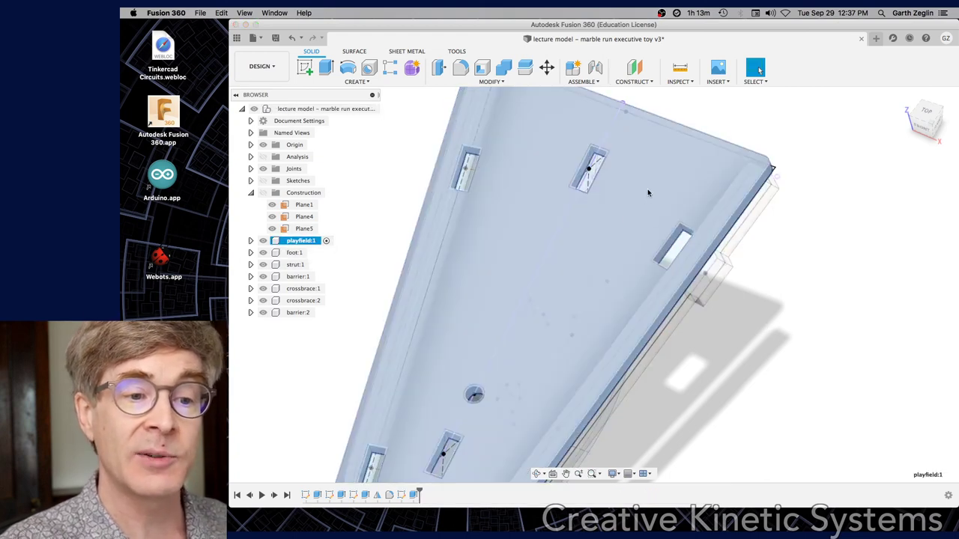
pyautogui.rightClick(648, 192)
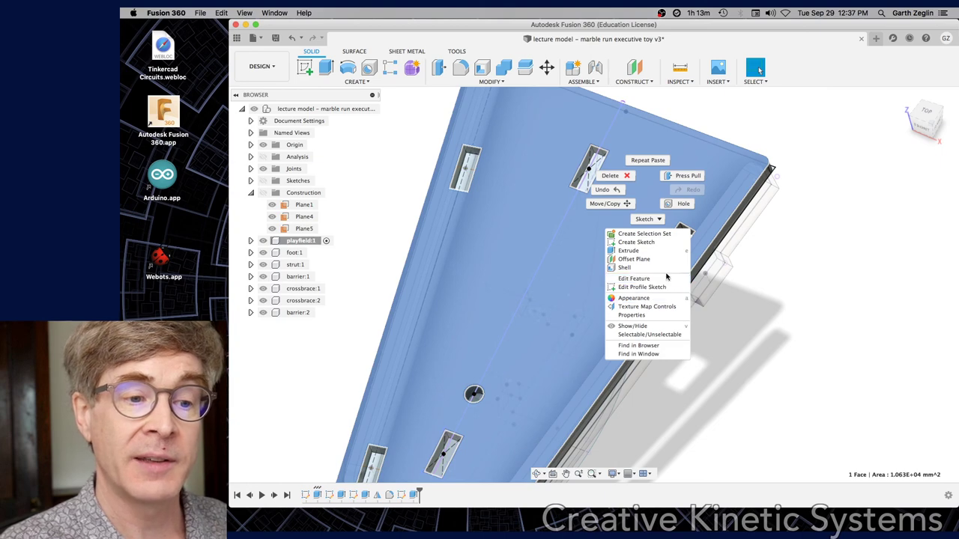
pyautogui.click(646, 242)
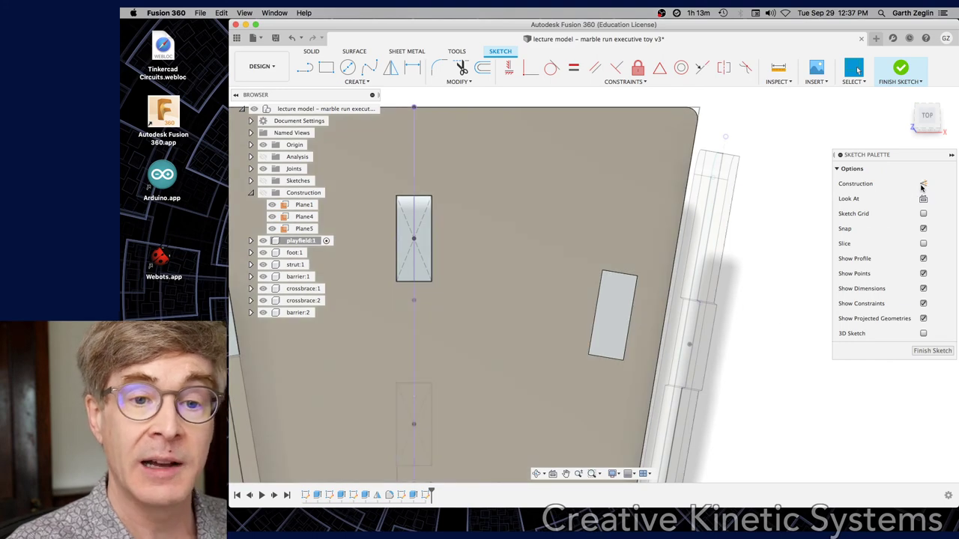
pyautogui.click(923, 184)
pyautogui.press('l')
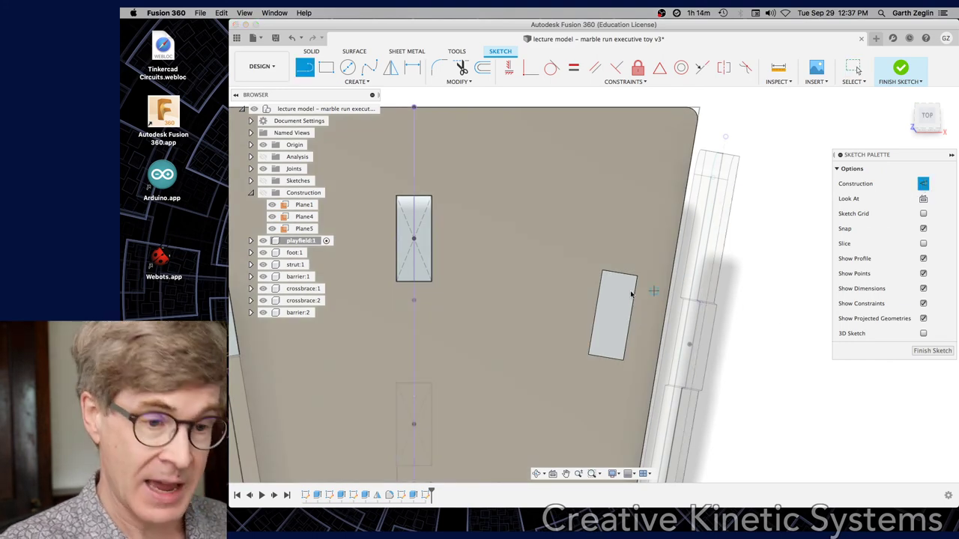
pyautogui.scroll(4, 602, 271)
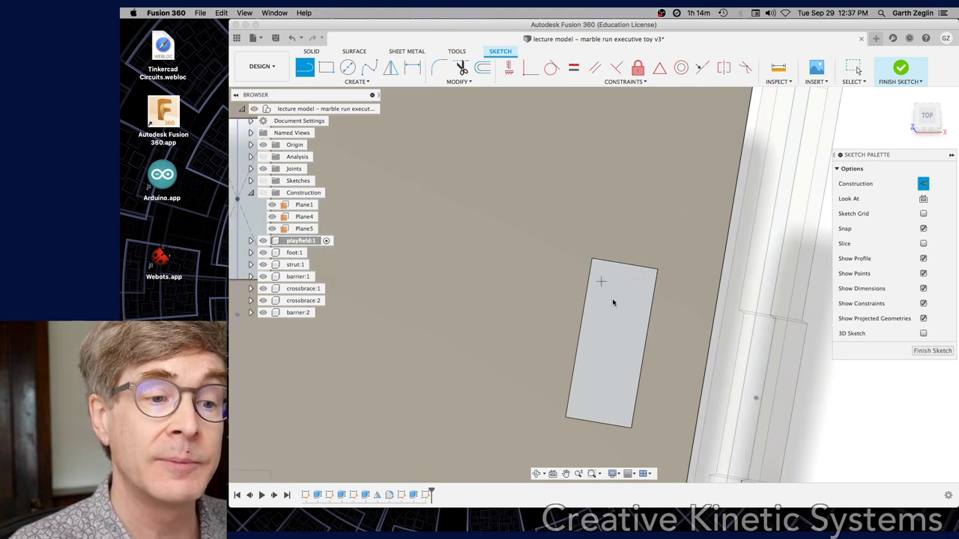
pyautogui.keyDown('shift'); pyautogui.moveTo(609, 299); pyautogui.dragTo(660, 362, button='middle'); pyautogui.keyUp('shift')
pyautogui.keyDown('shift'); pyautogui.moveTo(725, 385); pyautogui.dragTo(634, 274, button='middle'); pyautogui.keyUp('shift')
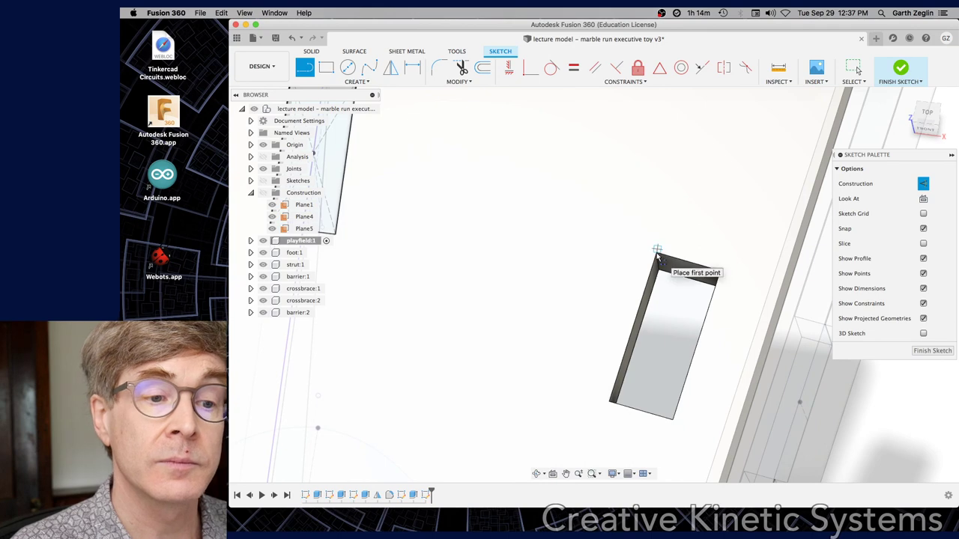
pyautogui.click(614, 250)
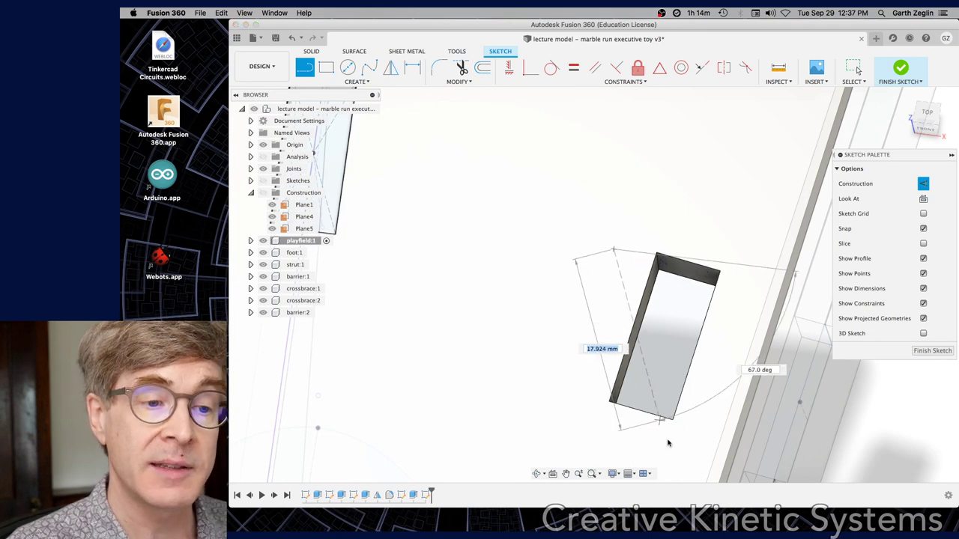
pyautogui.click(671, 463)
pyautogui.press('Escape')
# Make the construction line's endpoints coincident with the slot's top and bottom corners.
pyautogui.click(531, 67)
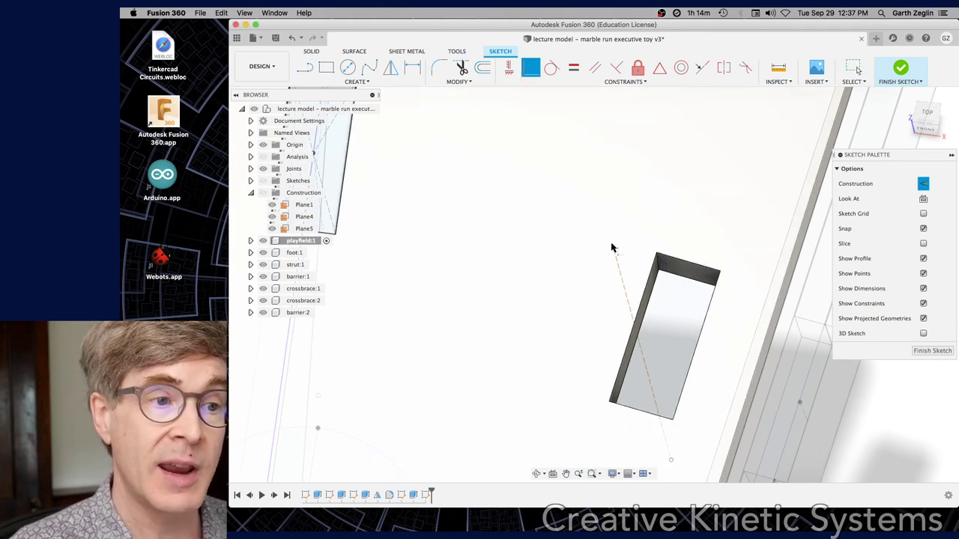
pyautogui.click(614, 251)
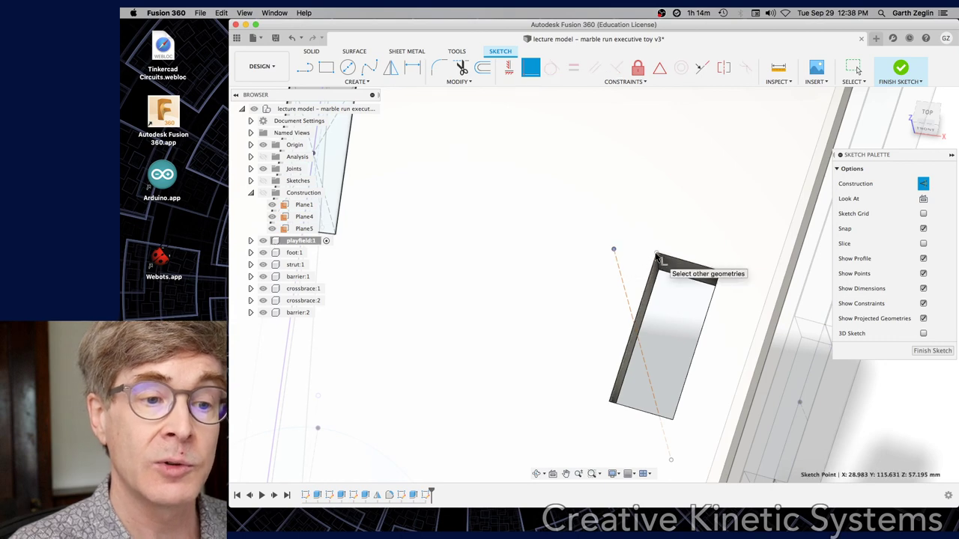
pyautogui.click(657, 255)
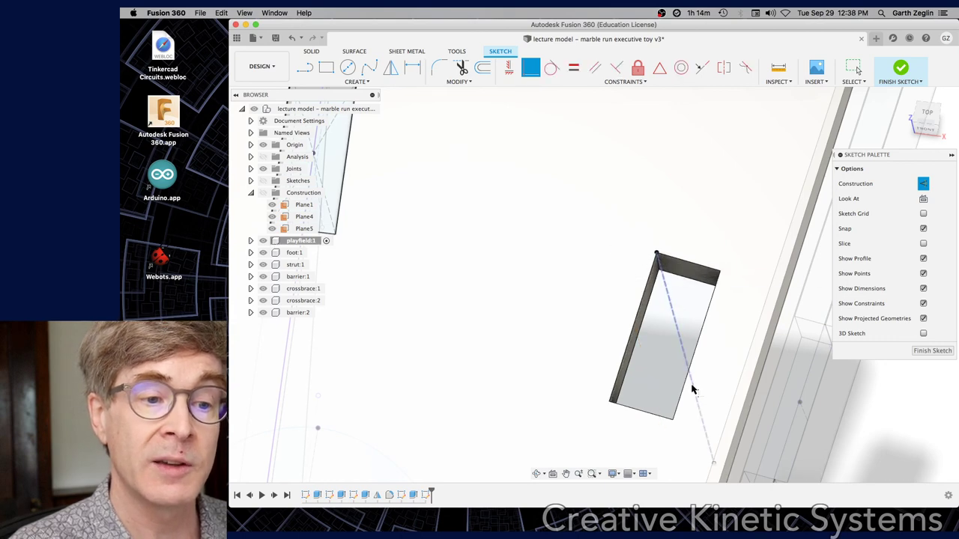
pyautogui.click(714, 463)
pyautogui.click(673, 420)
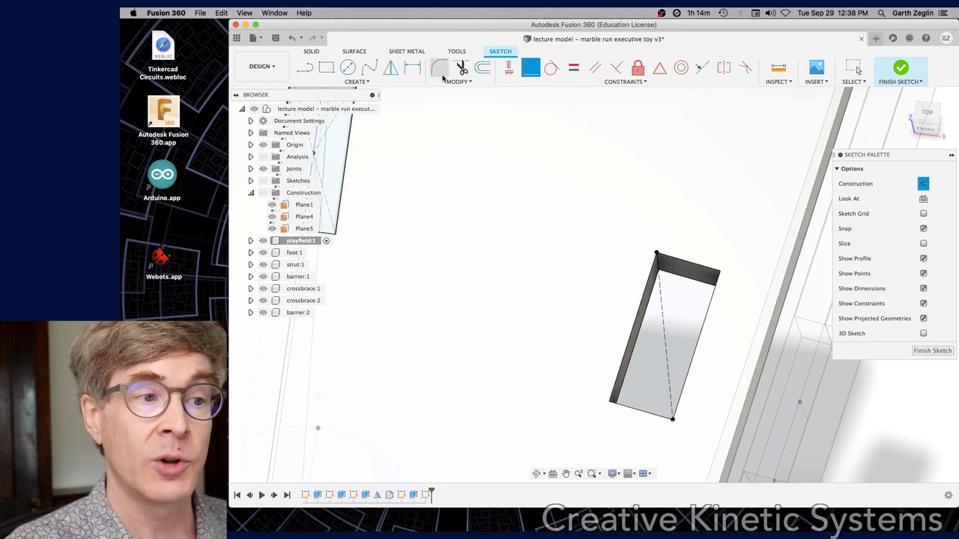
# Place a sketch point on the diagonal construction line.
pyautogui.click(356, 81)
pyautogui.click(360, 188)
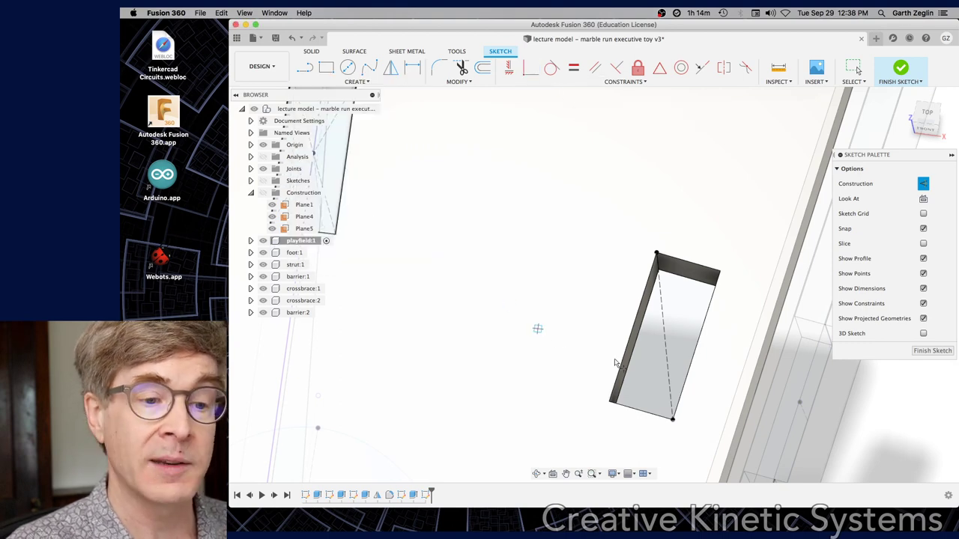
pyautogui.click(660, 331)
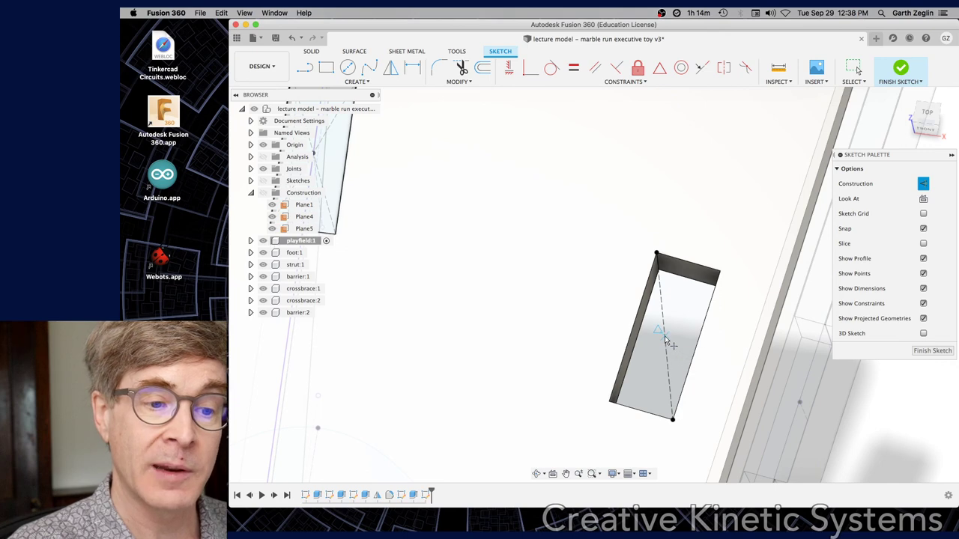
pyautogui.press('Escape')
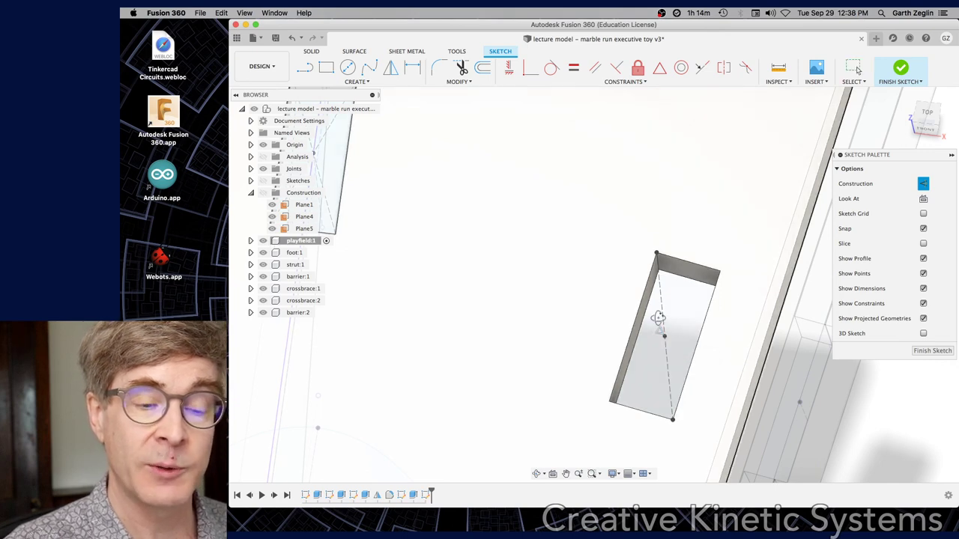
pyautogui.moveTo(660, 317)
pyautogui.keyDown('shift'); pyautogui.mouseDown(button='middle')
pyautogui.moveTo(663, 300)
pyautogui.moveTo(656, 322)
pyautogui.mouseUp(button='middle'); pyautogui.keyUp('shift')
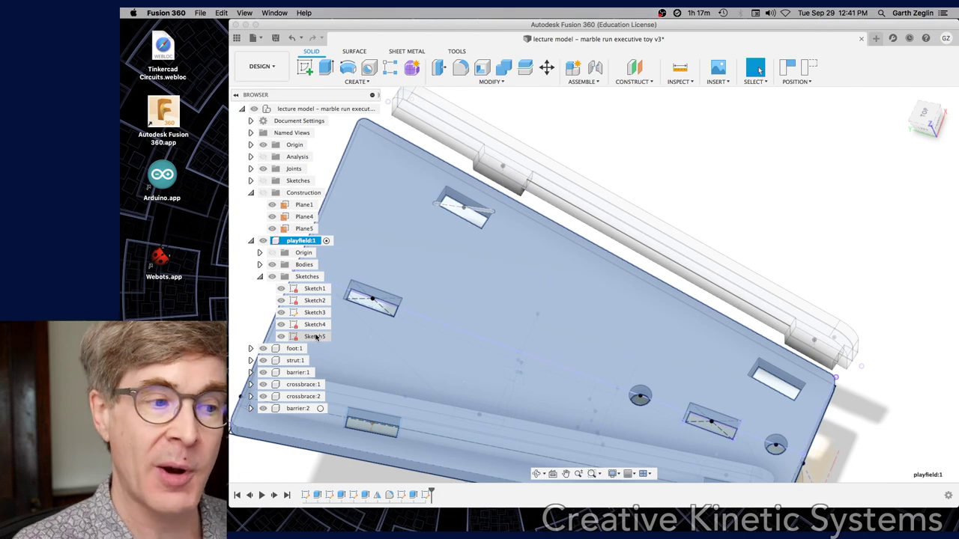
# Reopen Sketch5 for editing and tilt the view onto the sketch plane.
pyautogui.rightClick(316, 336)
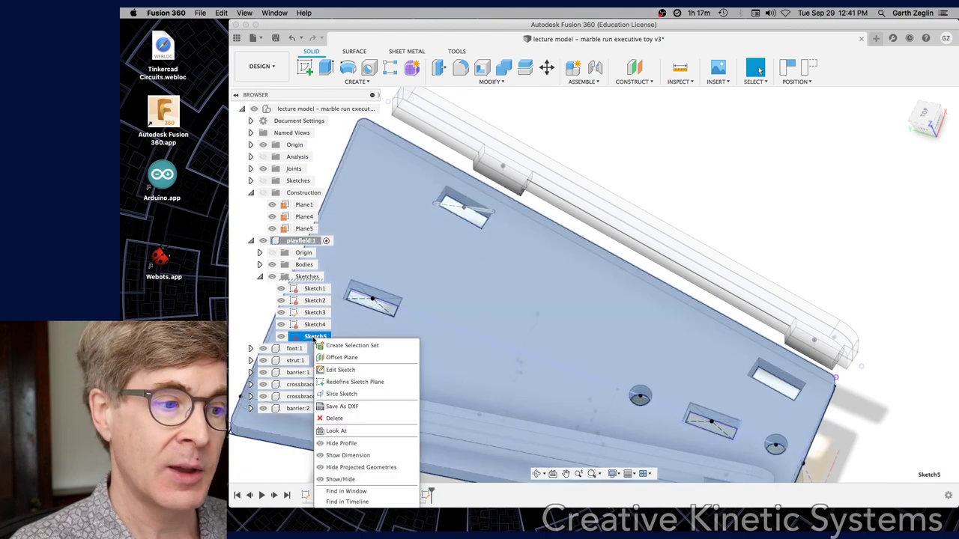
pyautogui.click(342, 369)
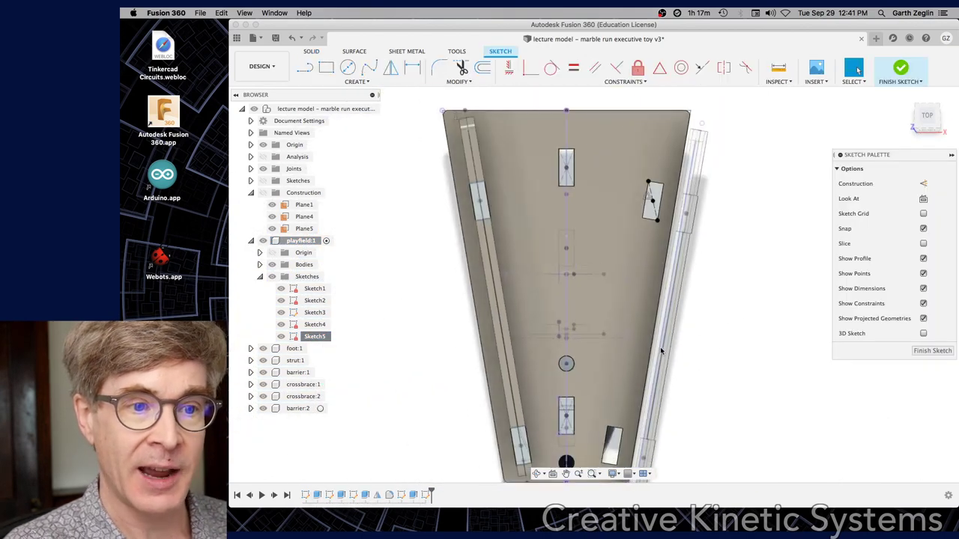
pyautogui.moveTo(661, 343)
pyautogui.keyDown('shift'); pyautogui.mouseDown(button='middle')
pyautogui.moveTo(581, 330)
pyautogui.moveTo(592, 321)
pyautogui.mouseUp(button='middle'); pyautogui.keyUp('shift')
pyautogui.scroll(5, 575, 148)
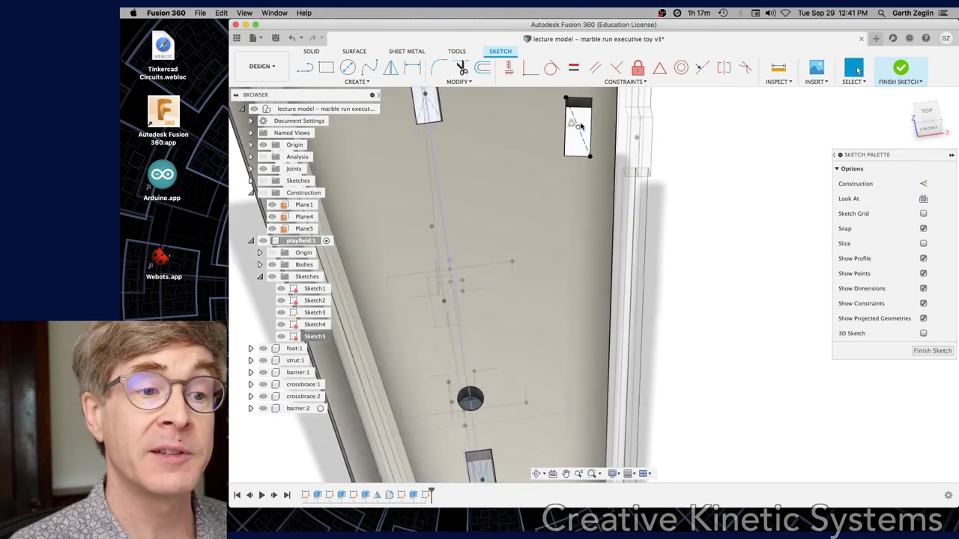
# Draw a dashed construction diagonal across the first slot rectangle.
pyautogui.press('l')
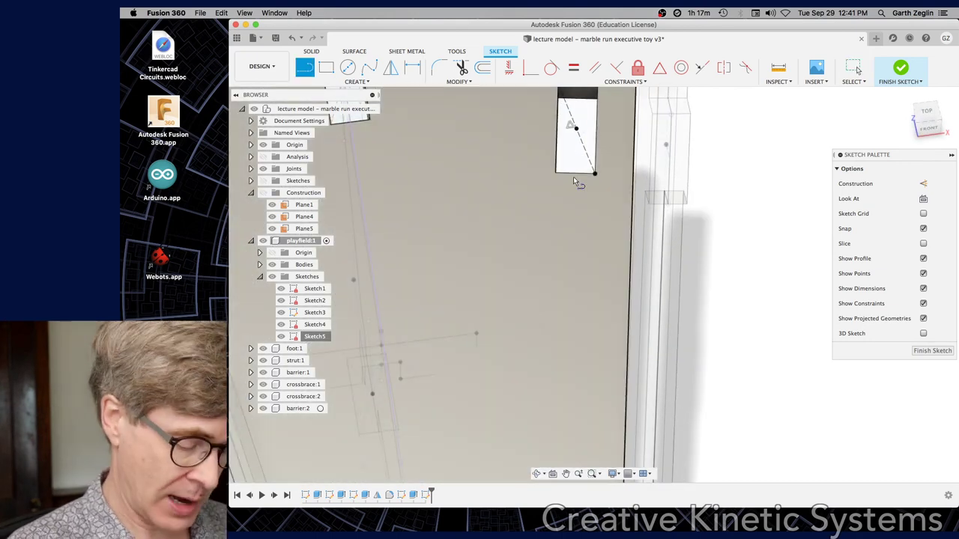
pyautogui.click(575, 128)
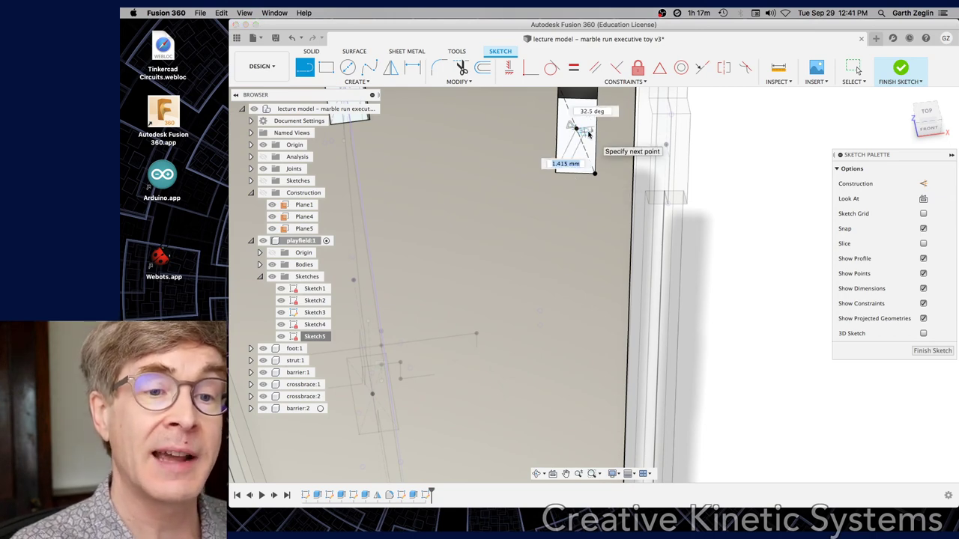
pyautogui.click(594, 173)
pyautogui.click(923, 183)
pyautogui.press('Escape')
pyautogui.press('d')
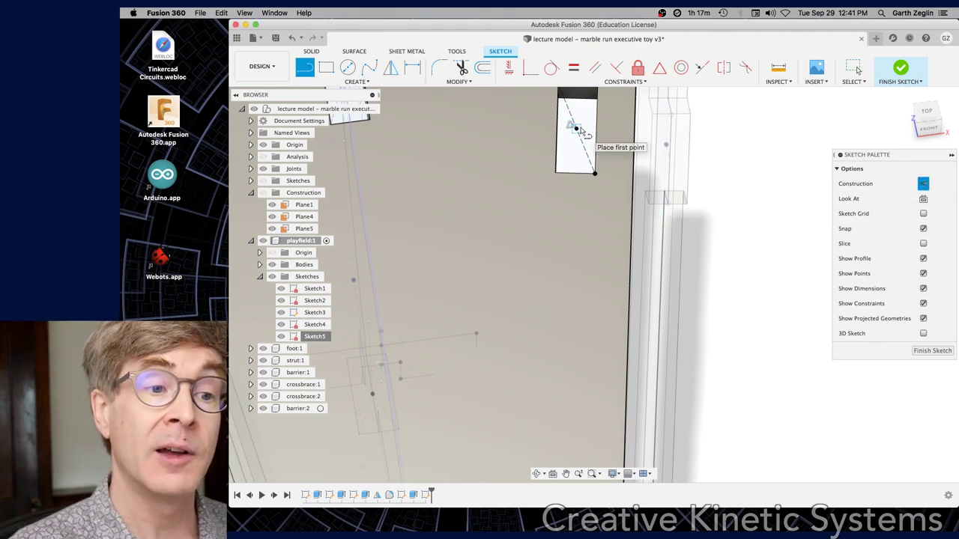
pyautogui.click(592, 133)
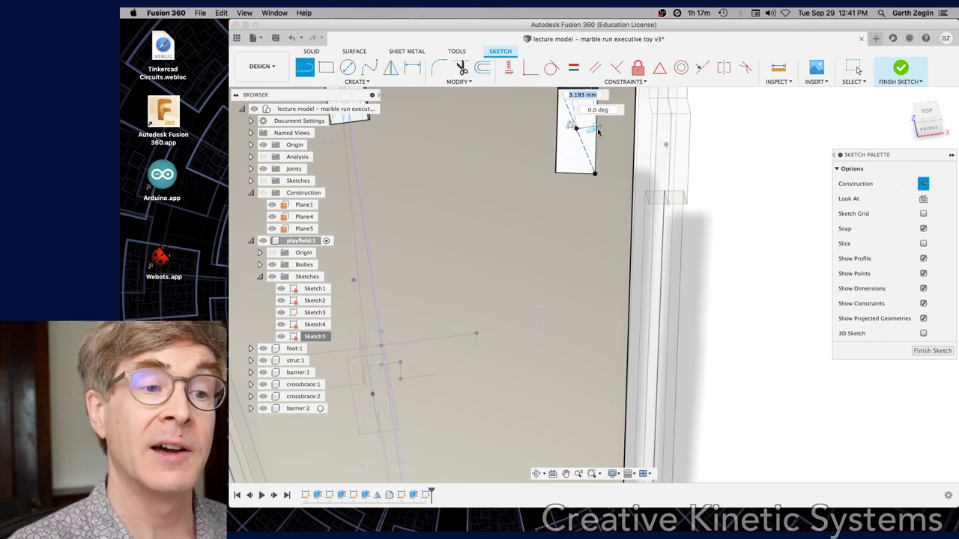
pyautogui.press('Escape')
pyautogui.scroll(-3, 604, 153)
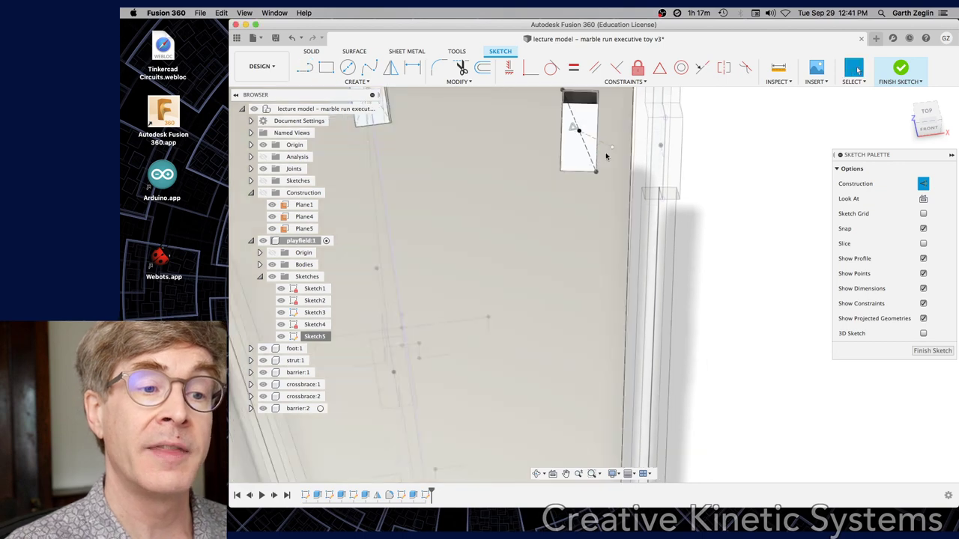
pyautogui.scroll(3, 597, 167)
# Constrain a point to the midpoint of the slot's diagonal.
pyautogui.click(659, 67)
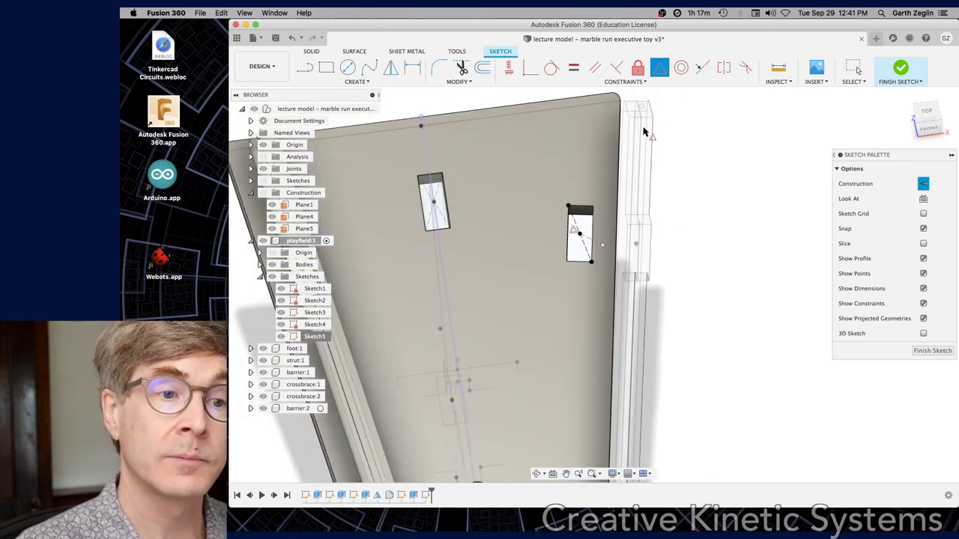
pyautogui.scroll(2, 606, 260)
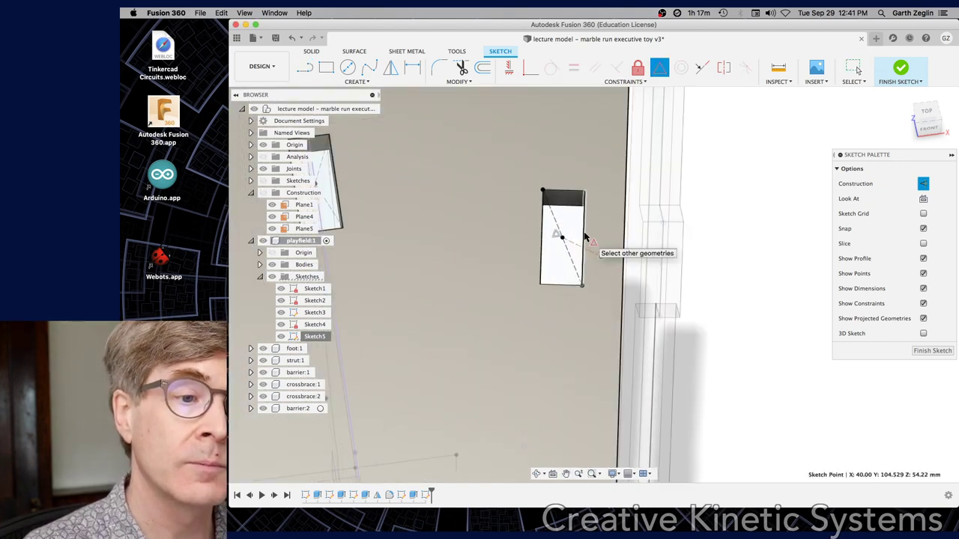
pyautogui.click(583, 240)
pyautogui.scroll(-5, 563, 269)
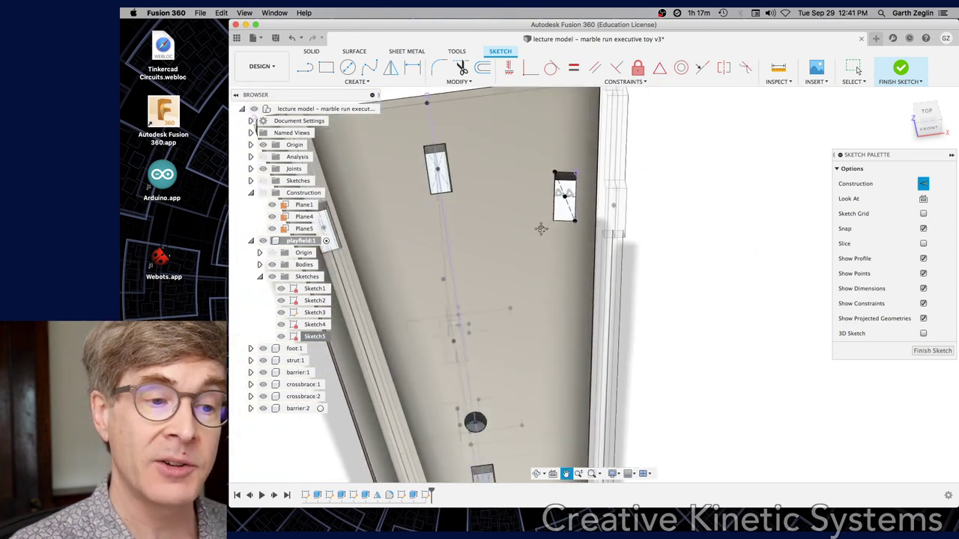
pyautogui.moveTo(564, 454); pyautogui.dragTo(549, 332, button='middle')
pyautogui.scroll(2, 549, 333)
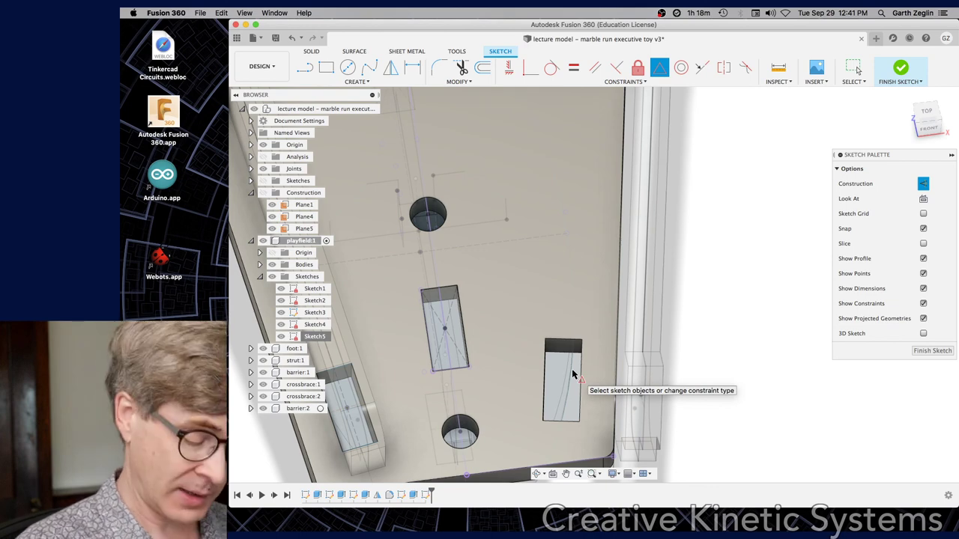
# Place a sketch point at the next slot's top-left corner.
pyautogui.press('l')
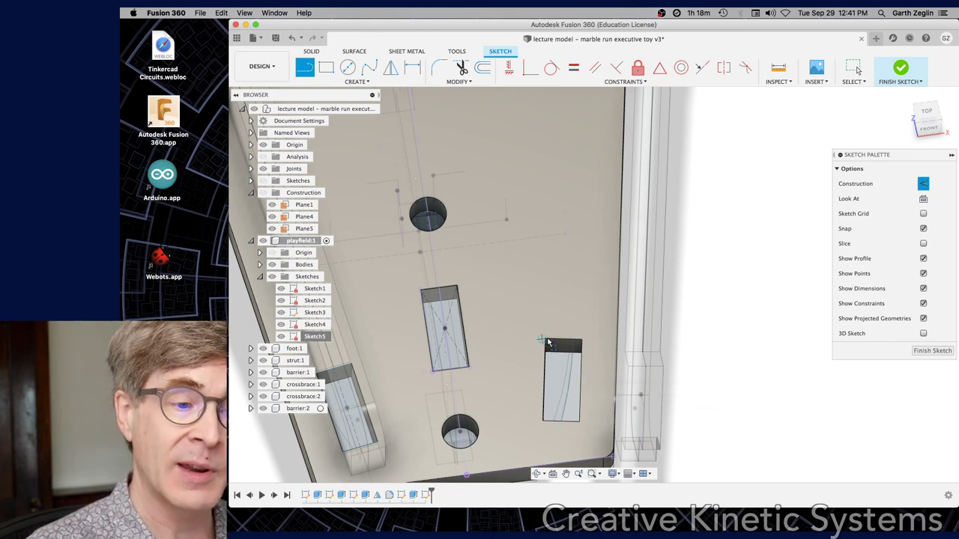
pyautogui.keyDown('shift'); pyautogui.moveTo(569, 360); pyautogui.dragTo(564, 358, button='middle'); pyautogui.keyUp('shift')
pyautogui.scroll(3, 561, 358)
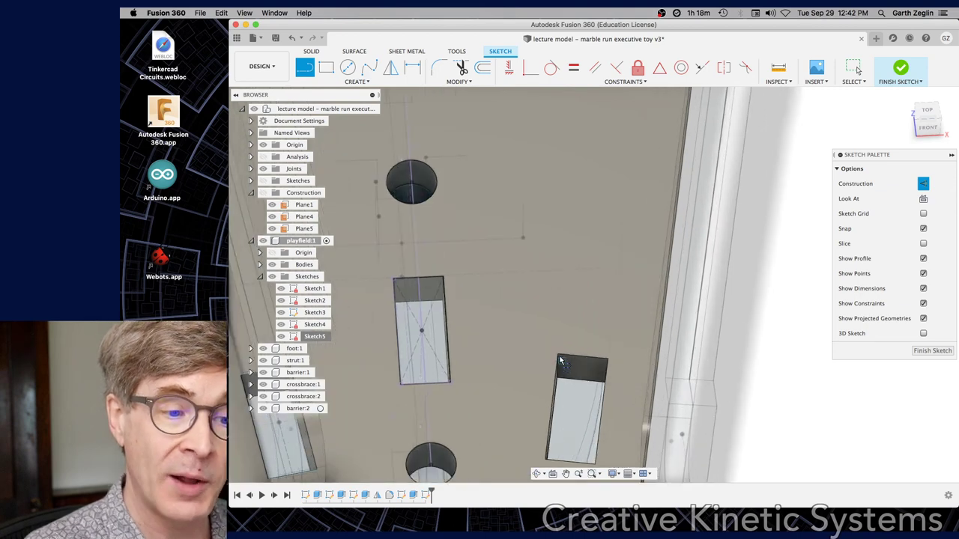
pyautogui.click(544, 334)
pyautogui.press('Escape')
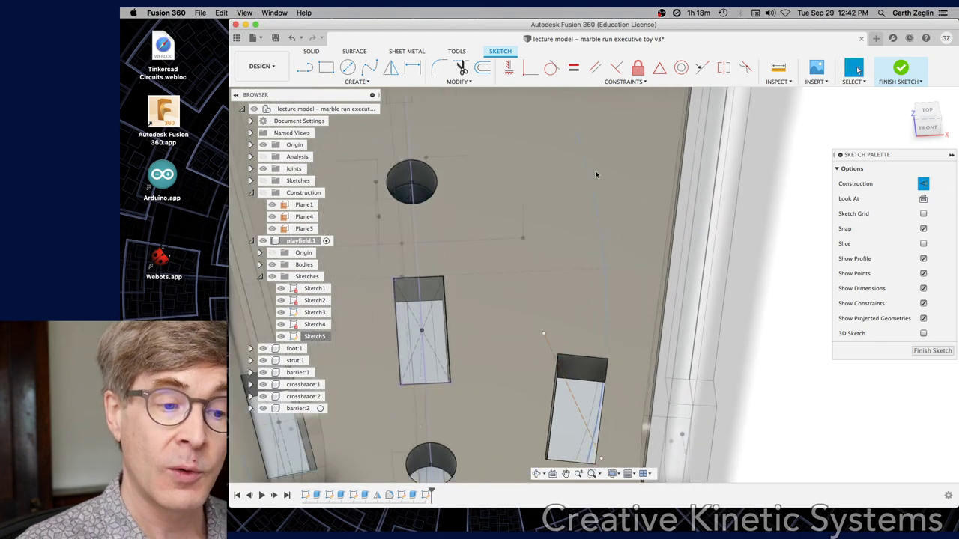
pyautogui.click(539, 68)
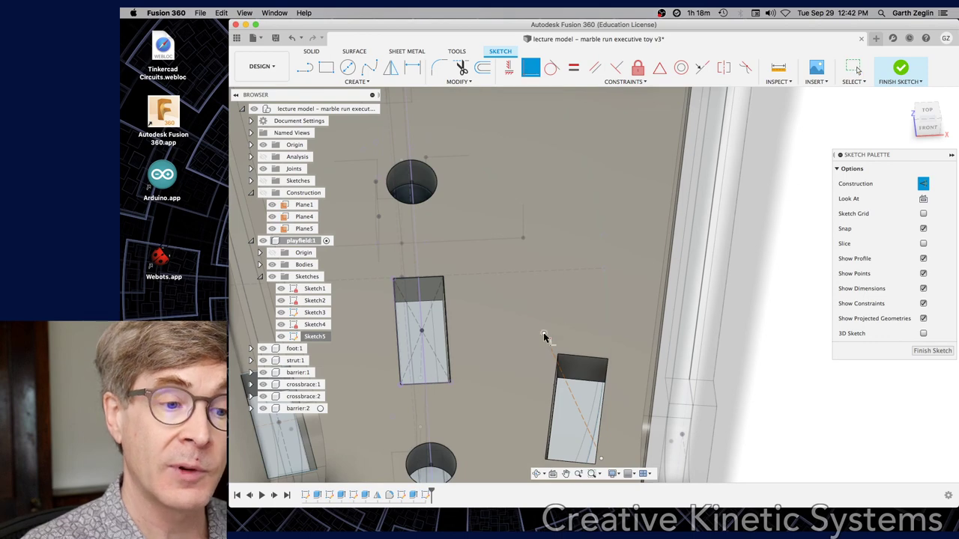
pyautogui.click(558, 357)
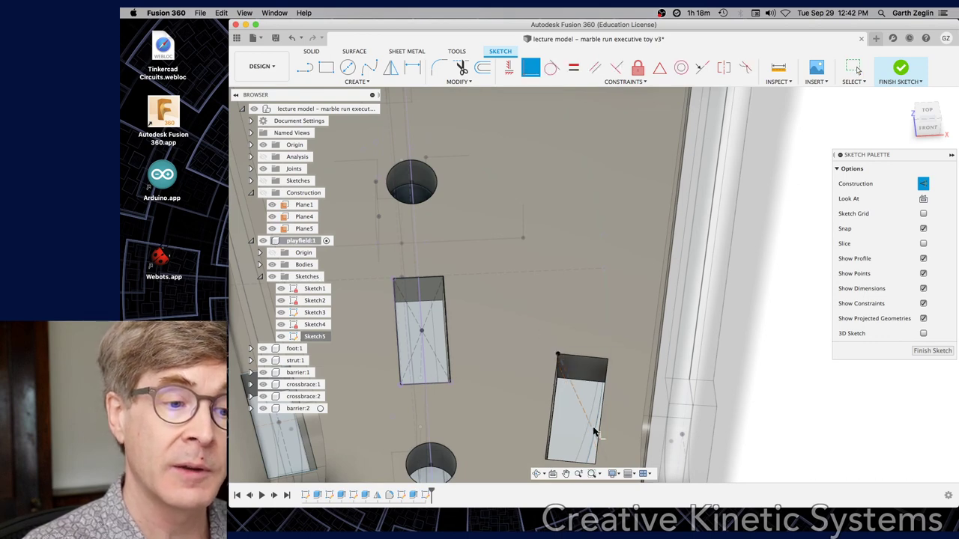
# Place a sketch point at that slot's bottom-right corner.
pyautogui.scroll(-2, 603, 453)
pyautogui.moveTo(612, 470); pyautogui.dragTo(606, 397, button='middle')
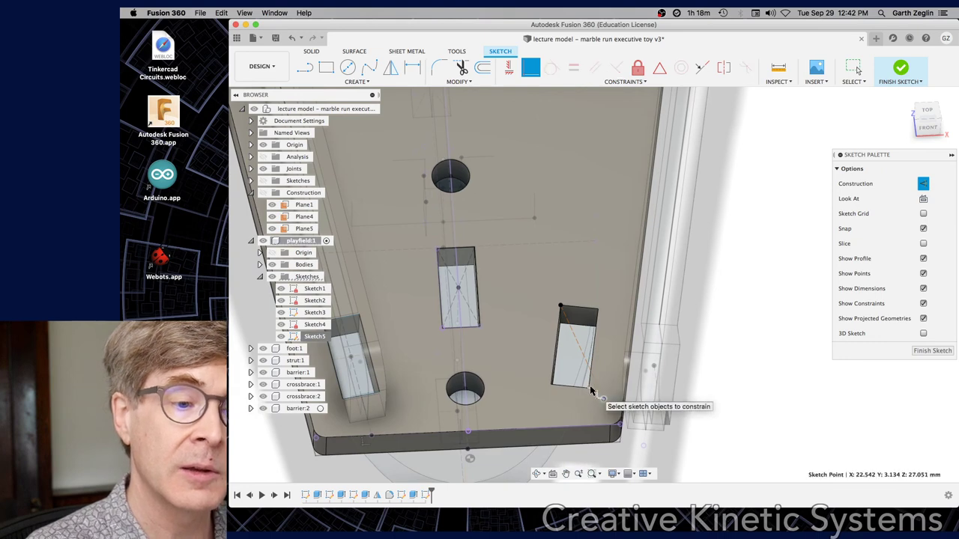
pyautogui.click(588, 387)
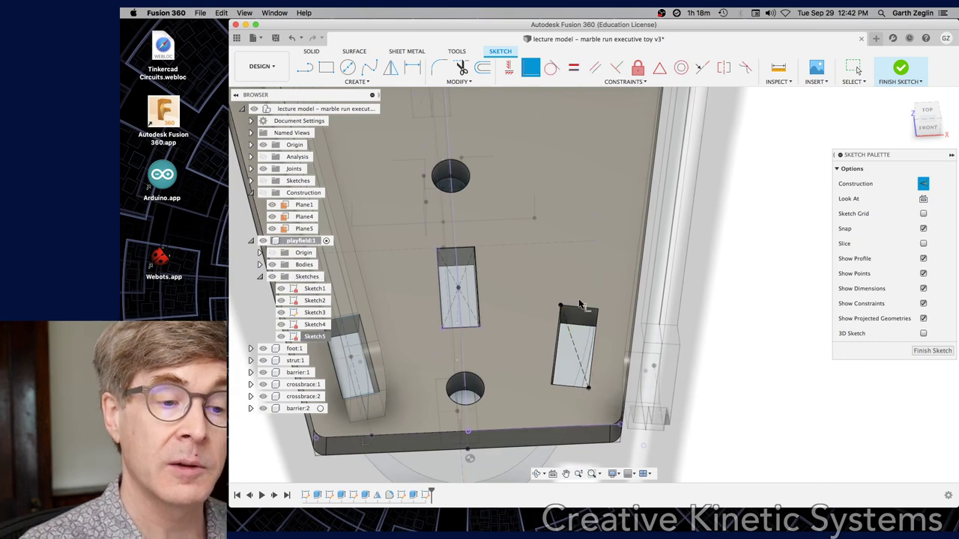
pyautogui.click(358, 81)
pyautogui.click(367, 189)
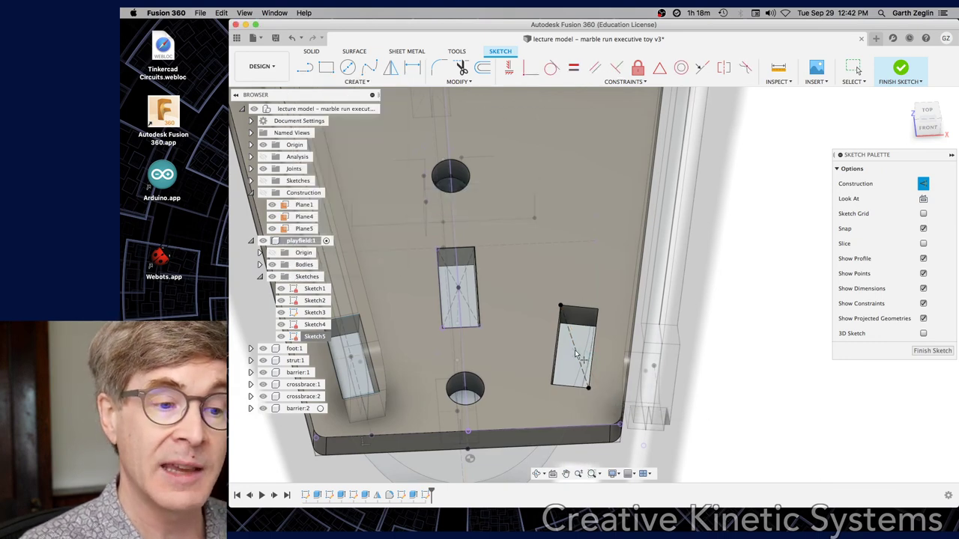
pyautogui.press('Escape')
# Review the whole playfield underside and finish Sketch5.
pyautogui.keyDown('shift'); pyautogui.moveTo(574, 352); pyautogui.dragTo(542, 298, button='middle'); pyautogui.keyUp('shift')
pyautogui.press('l')
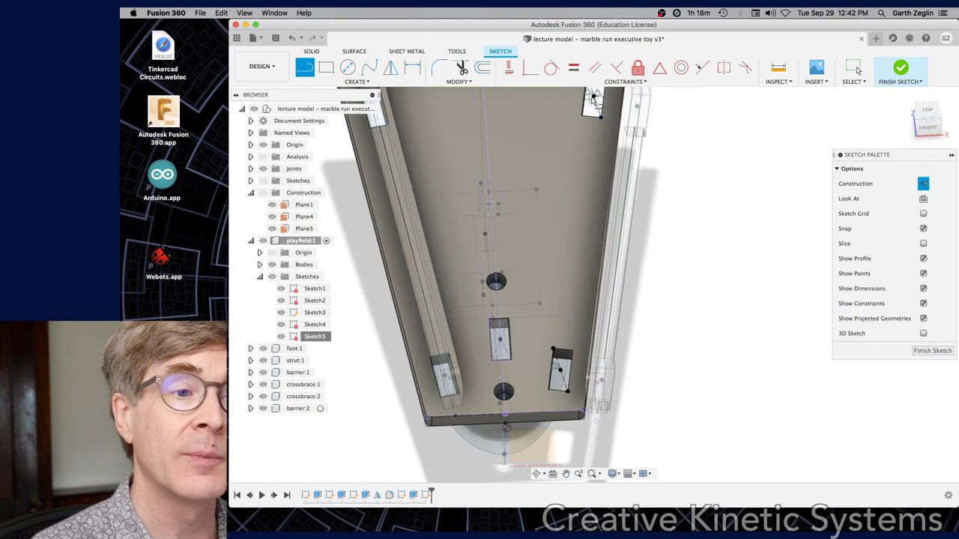
pyautogui.click(600, 117)
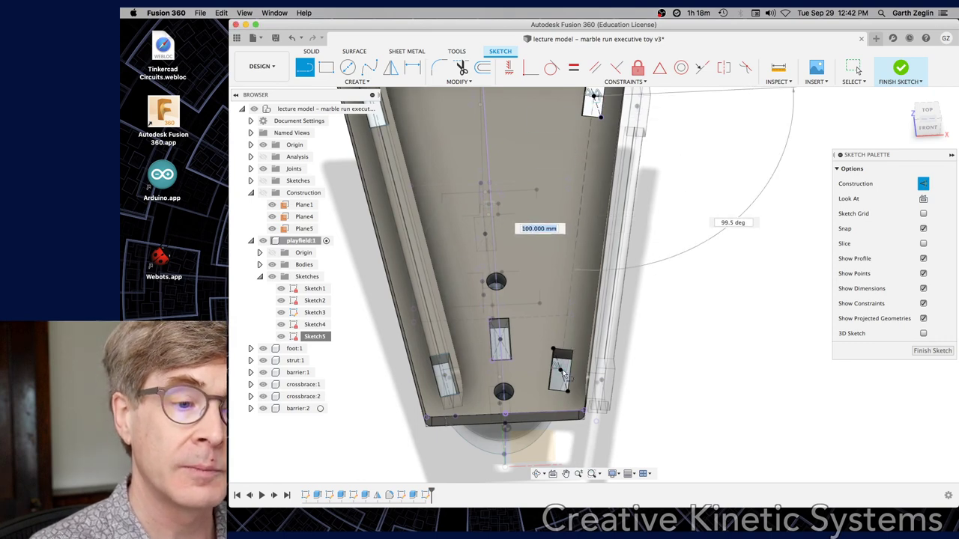
pyautogui.press('Escape')
pyautogui.keyDown('shift'); pyautogui.moveTo(548, 270); pyautogui.dragTo(636, 282, button='middle'); pyautogui.keyUp('shift')
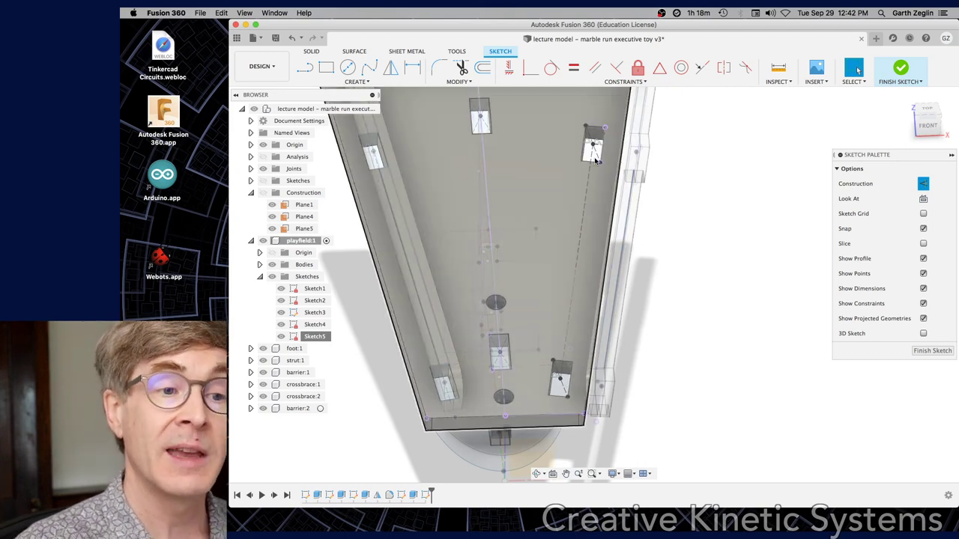
pyautogui.click(887, 82)
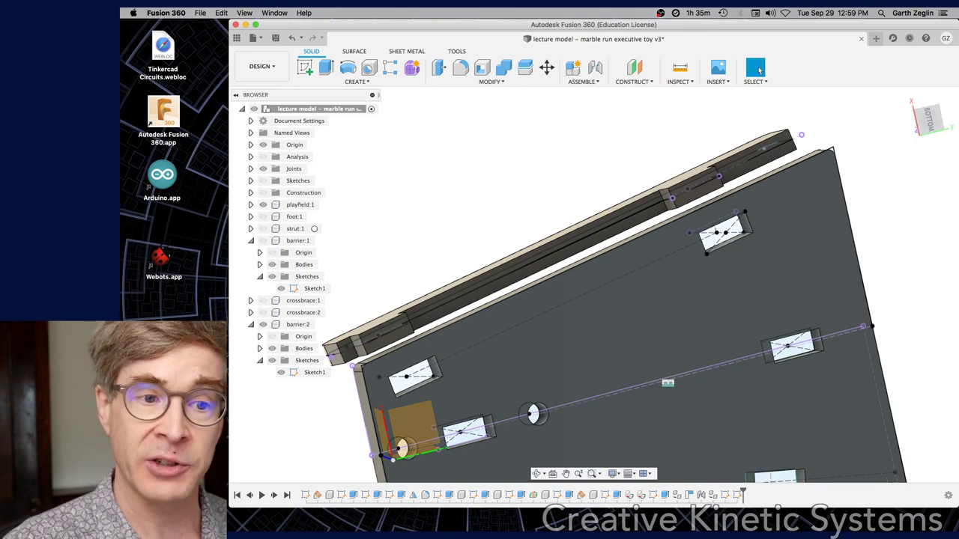
# Zoom and orbit for a close view of the barrier rail end and the underside slots.
pyautogui.scroll(2, 740, 185)
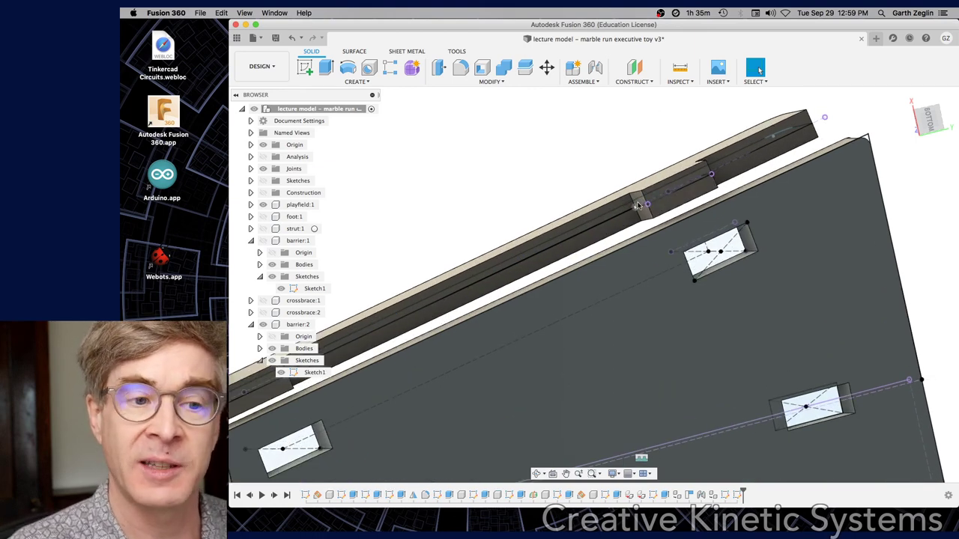
pyautogui.keyDown('shift'); pyautogui.moveTo(642, 203); pyautogui.dragTo(637, 219, button='middle'); pyautogui.keyUp('shift')
pyautogui.scroll(1, 687, 208)
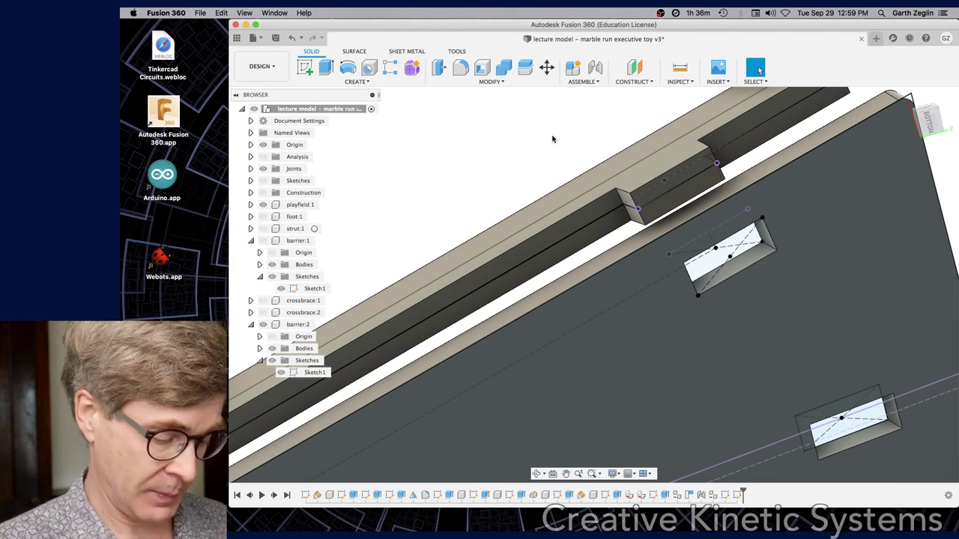
# Joint barrier:2's joint point to the playfield:1 slot point at 0 deg.
pyautogui.press('j')
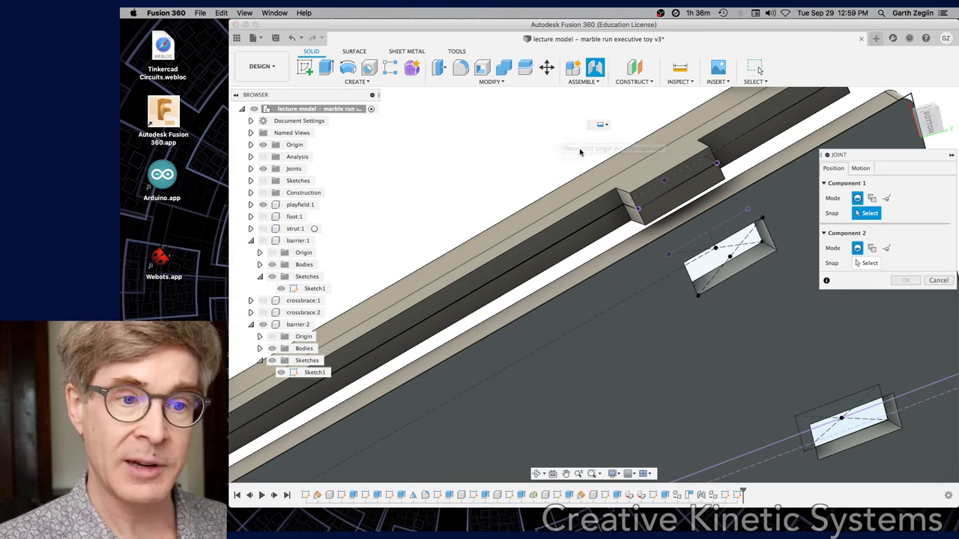
pyautogui.click(660, 186)
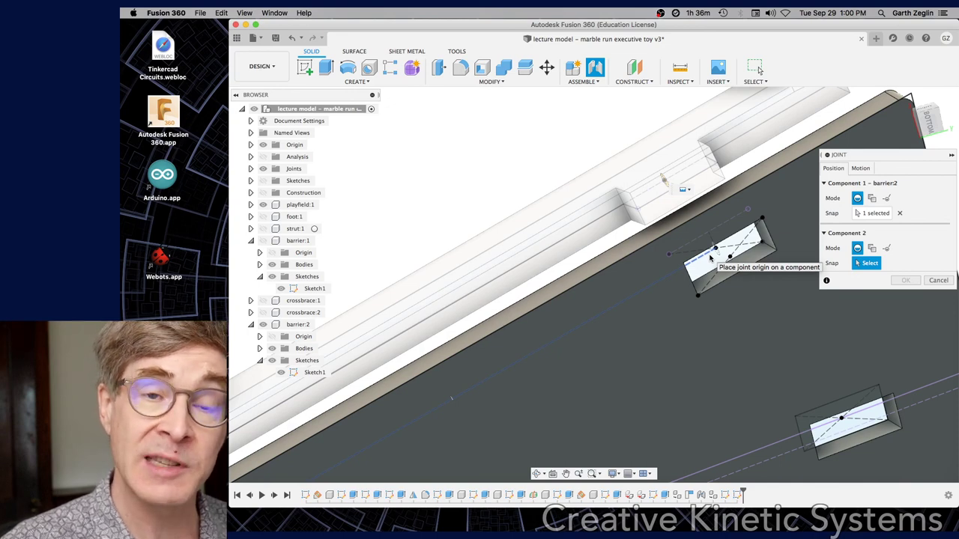
pyautogui.click(710, 258)
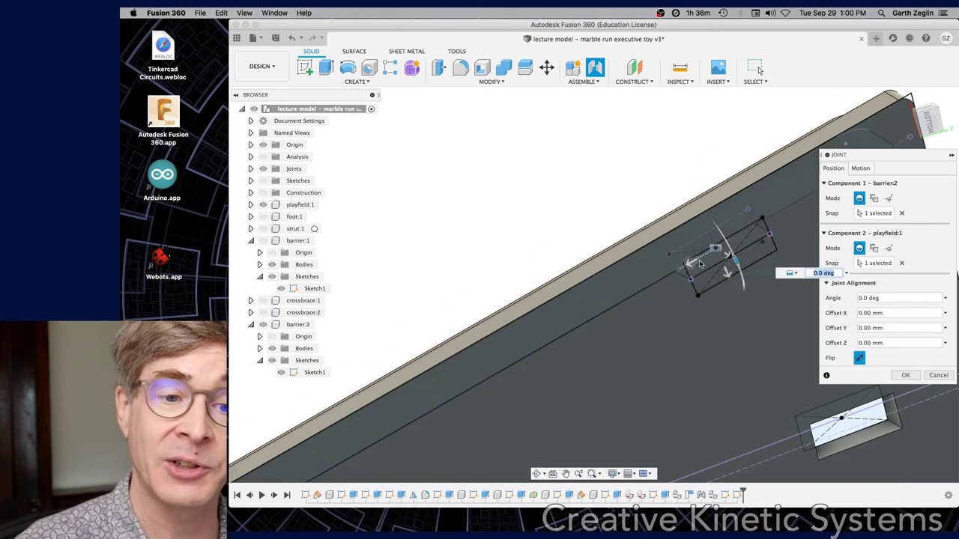
pyautogui.keyDown('shift'); pyautogui.moveTo(700, 264); pyautogui.dragTo(809, 322, button='middle'); pyautogui.keyUp('shift')
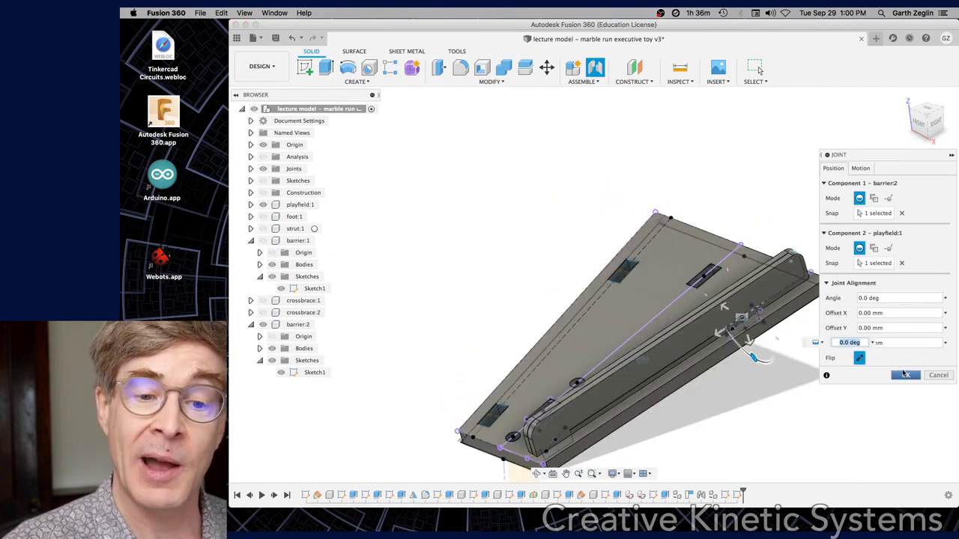
pyautogui.click(905, 375)
pyautogui.moveTo(584, 238)
pyautogui.keyDown('shift'); pyautogui.mouseDown(button='middle')
pyautogui.moveTo(509, 205)
pyautogui.moveTo(599, 217)
pyautogui.moveTo(593, 269)
pyautogui.moveTo(590, 225)
pyautogui.mouseUp(button='middle'); pyautogui.keyUp('shift')
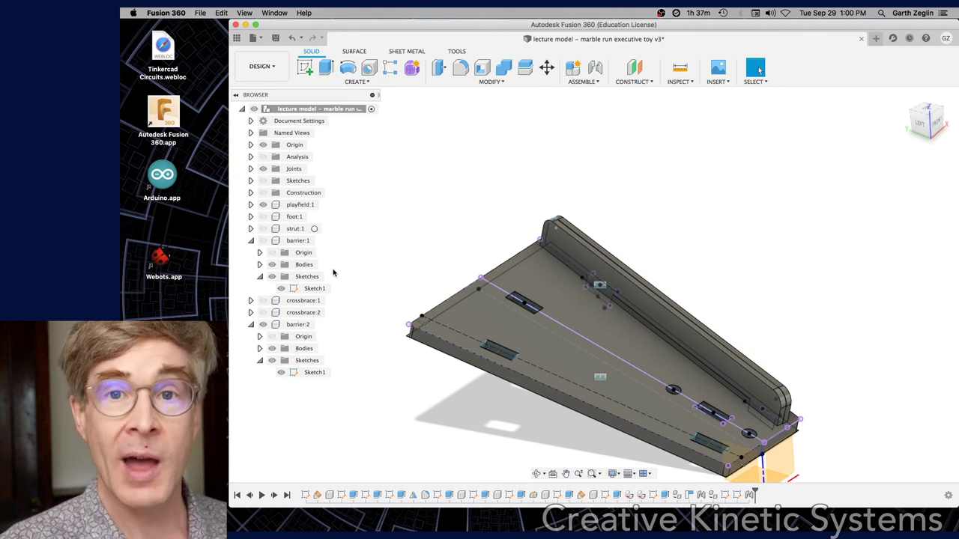
# Show crossbrace:2 and unisolate barrier:2 so all components are visible.
pyautogui.click(263, 312)
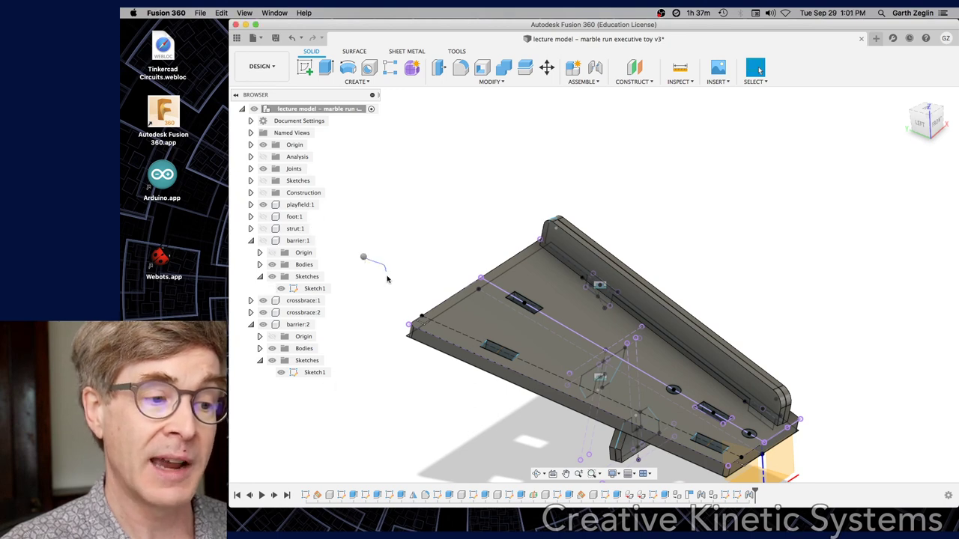
pyautogui.rightClick(379, 265)
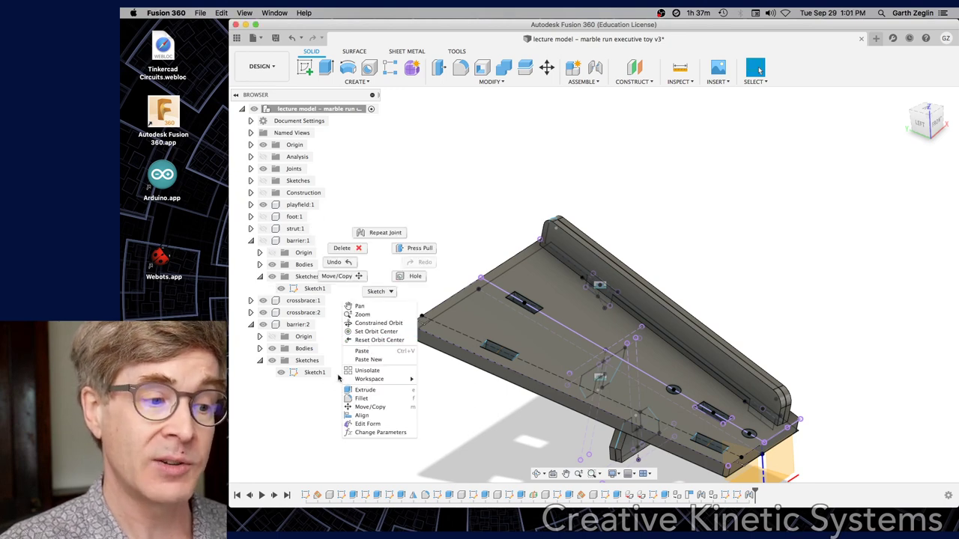
pyautogui.press('Escape')
pyautogui.rightClick(287, 327)
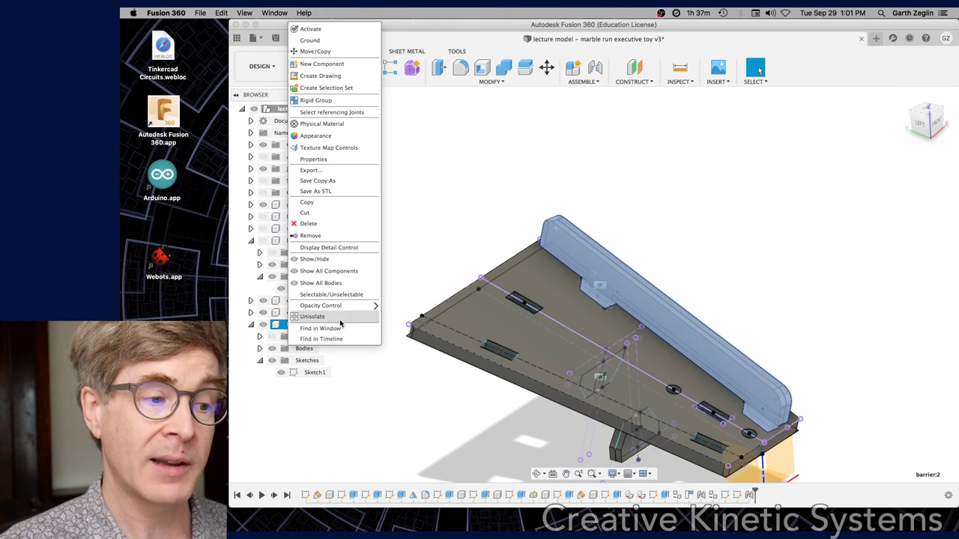
pyautogui.click(315, 330)
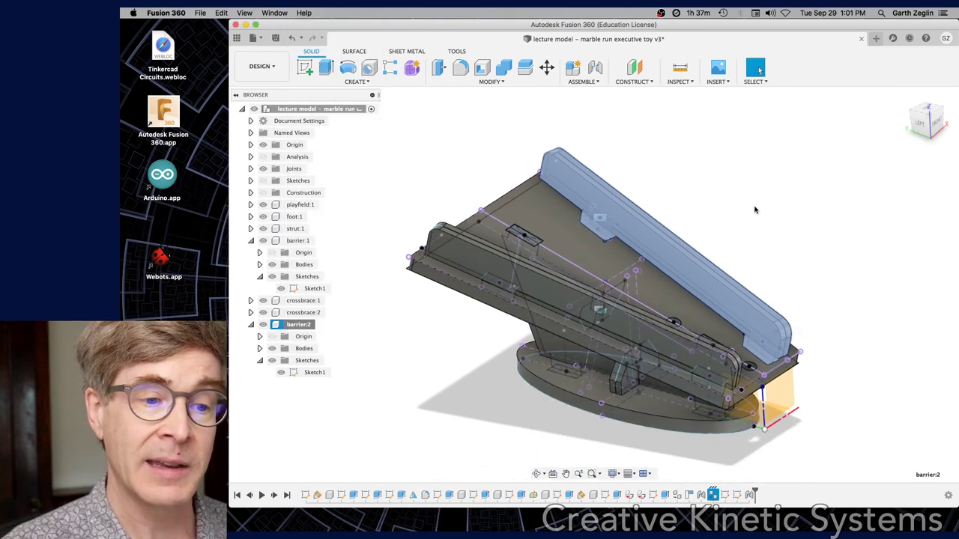
pyautogui.click(784, 212)
# Save a new version with the description 'adding second barr'.
pyautogui.moveTo(786, 207)
pyautogui.keyDown('shift'); pyautogui.mouseDown(button='middle')
pyautogui.moveTo(777, 203)
pyautogui.moveTo(788, 213)
pyautogui.mouseUp(button='middle'); pyautogui.keyUp('shift')
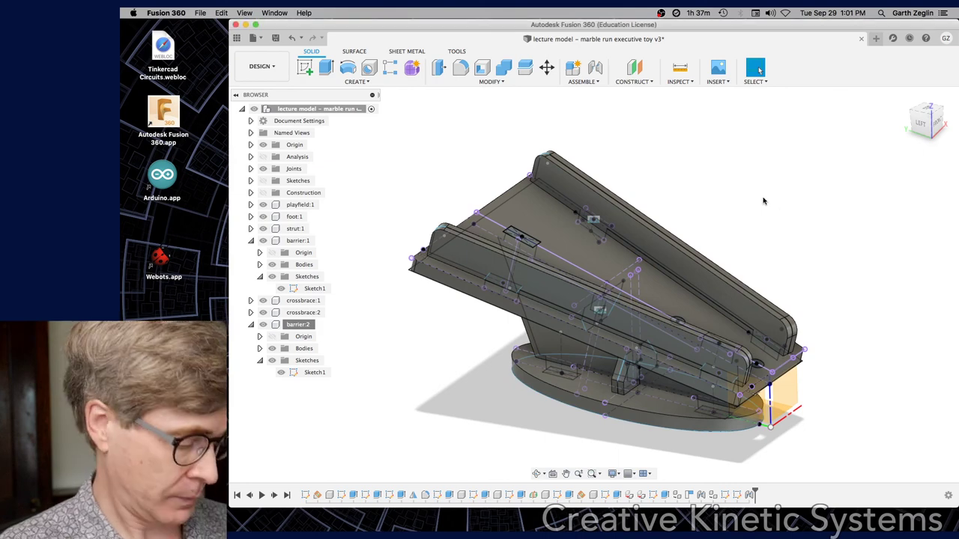
pyautogui.press('super+s')
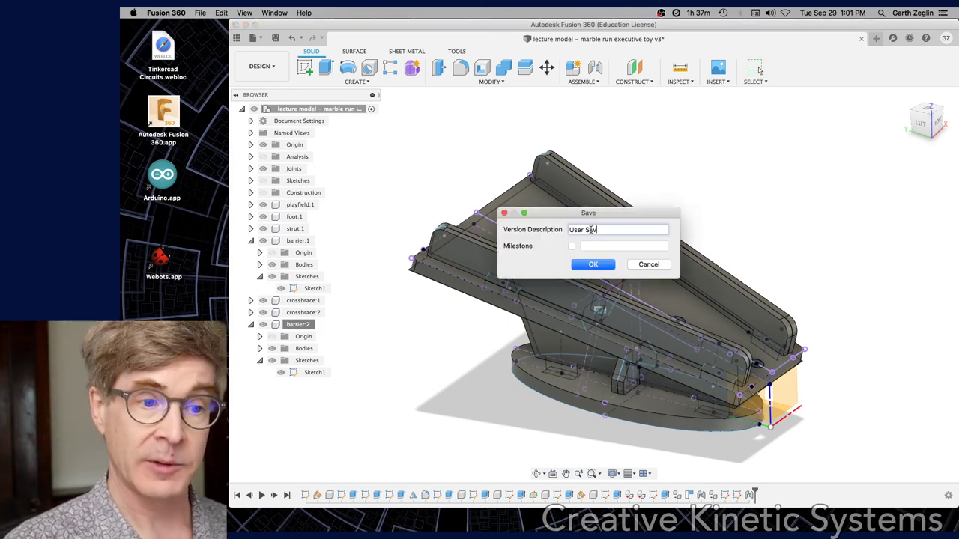
pyautogui.press('BackSpace')
pyautogui.press('BackSpace')
pyautogui.press('BackSpace')
pyautogui.press('BackSpace')
pyautogui.press('BackSpace')
pyautogui.press('BackSpace')
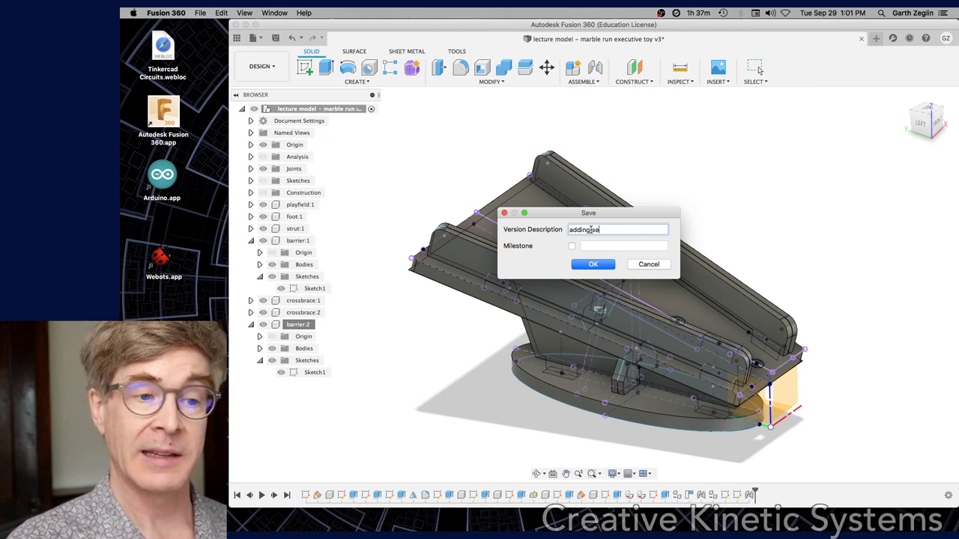
pyautogui.write('adding second barr')
pyautogui.press('Return')
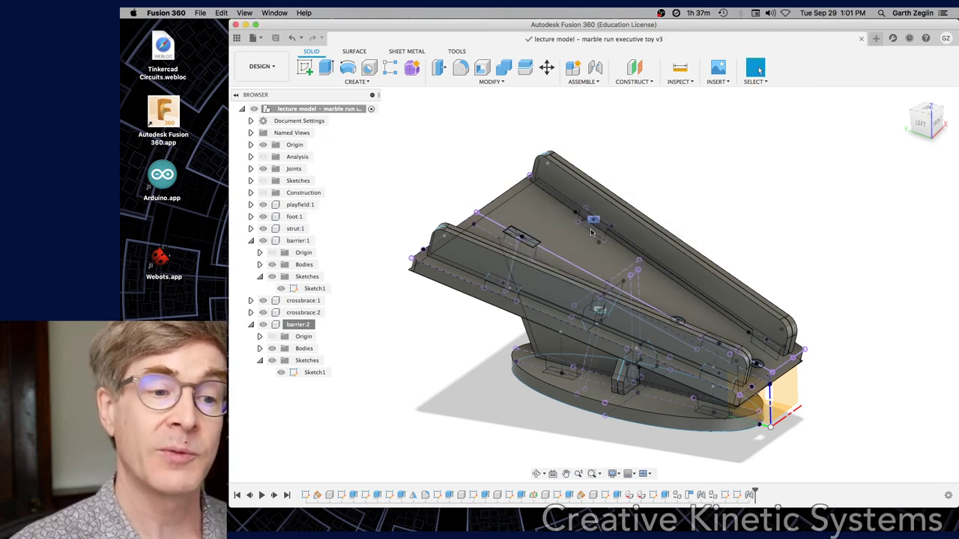
# Set the slope parameter to 20 deg in Change Parameters.
pyautogui.write('s')
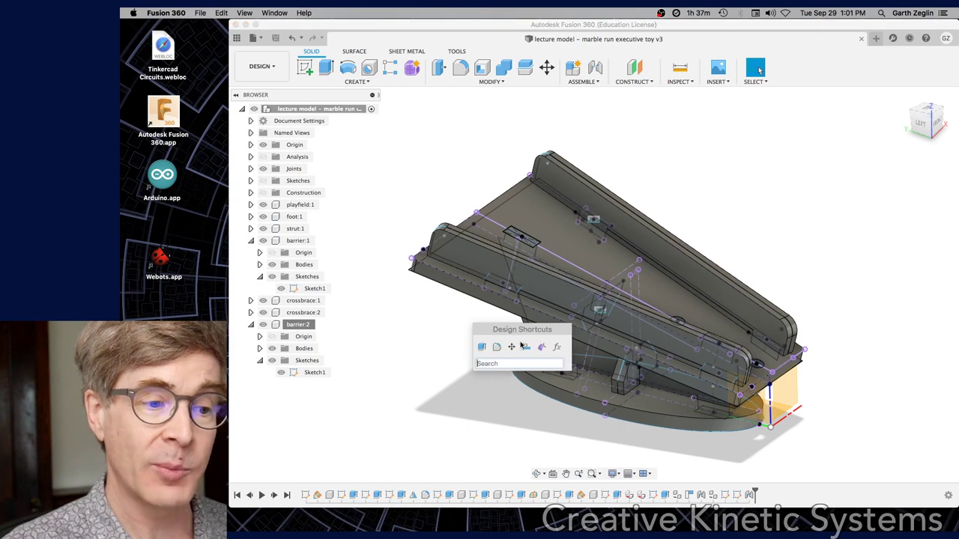
pyautogui.write('param')
pyautogui.press('Return')
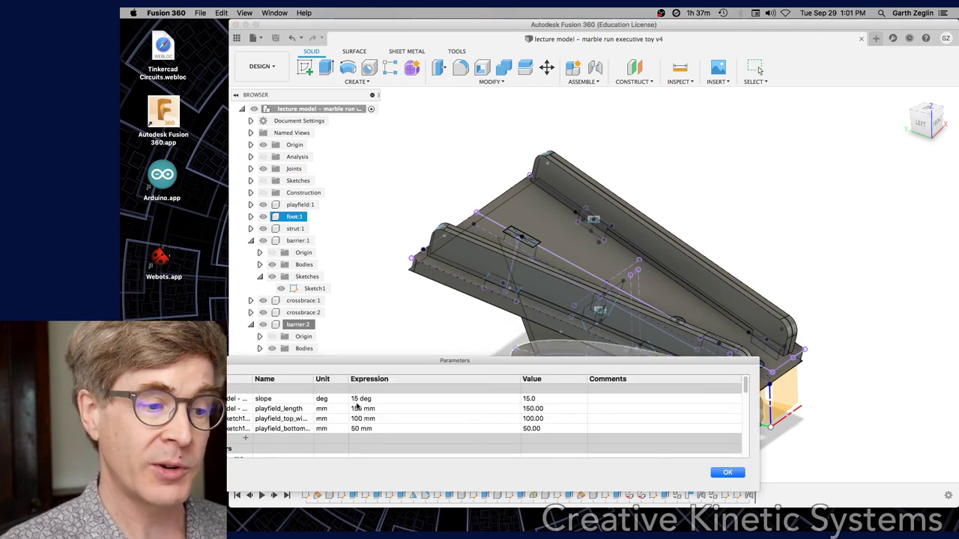
pyautogui.doubleClick(356, 399)
pyautogui.write('20')
pyautogui.press('Return')
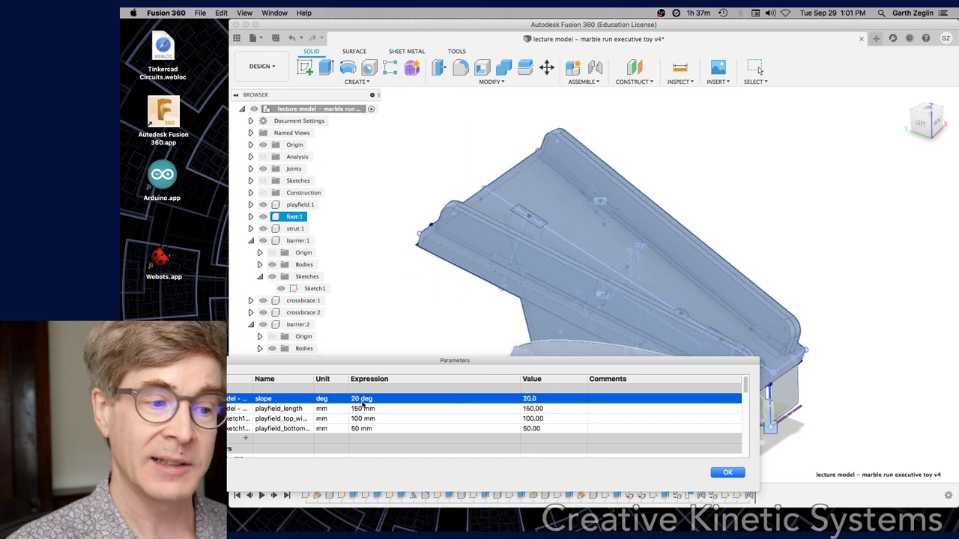
pyautogui.click(727, 472)
pyautogui.keyDown('shift'); pyautogui.moveTo(830, 302); pyautogui.dragTo(701, 328, button='middle'); pyautogui.keyUp('shift')
# Set playfield_top_width to 120 mm in Change Parameters.
pyautogui.press('s')
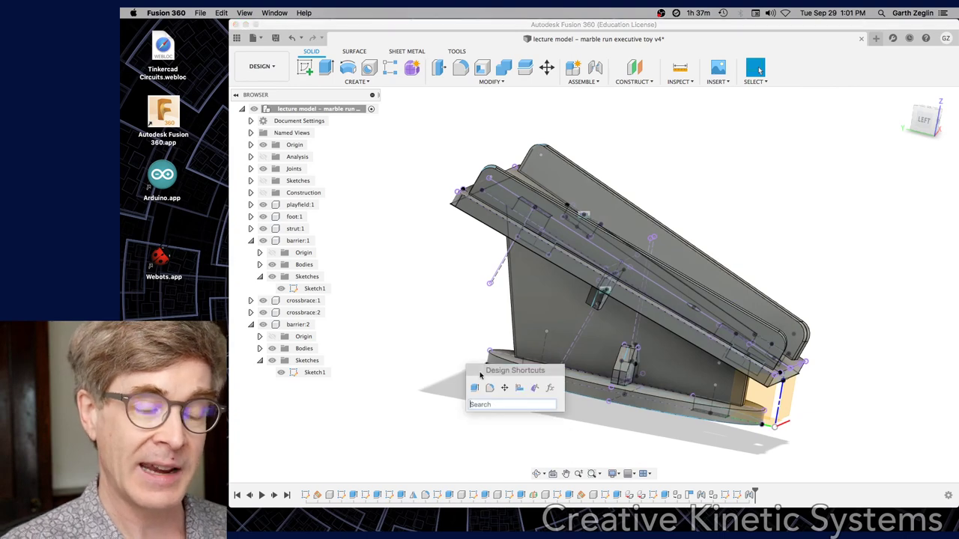
pyautogui.click(549, 388)
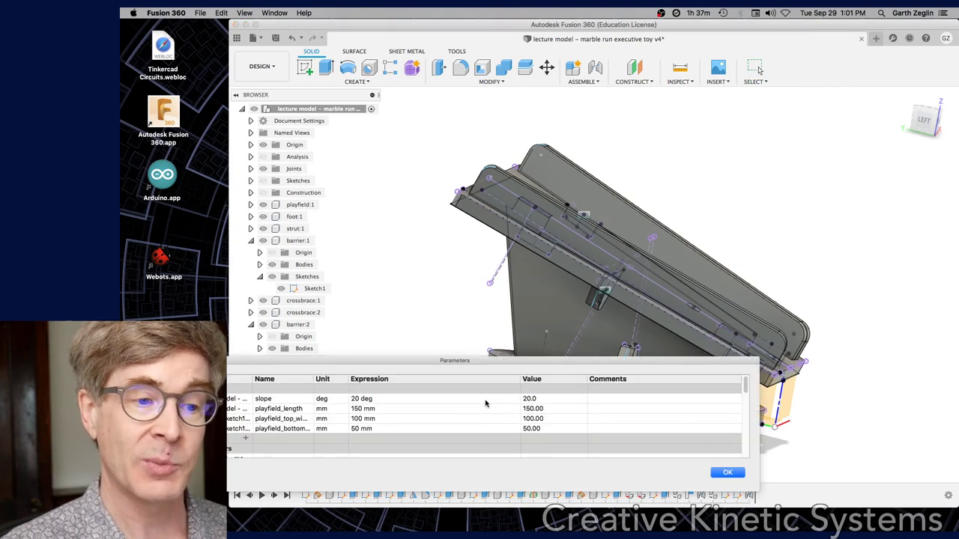
pyautogui.click(356, 419)
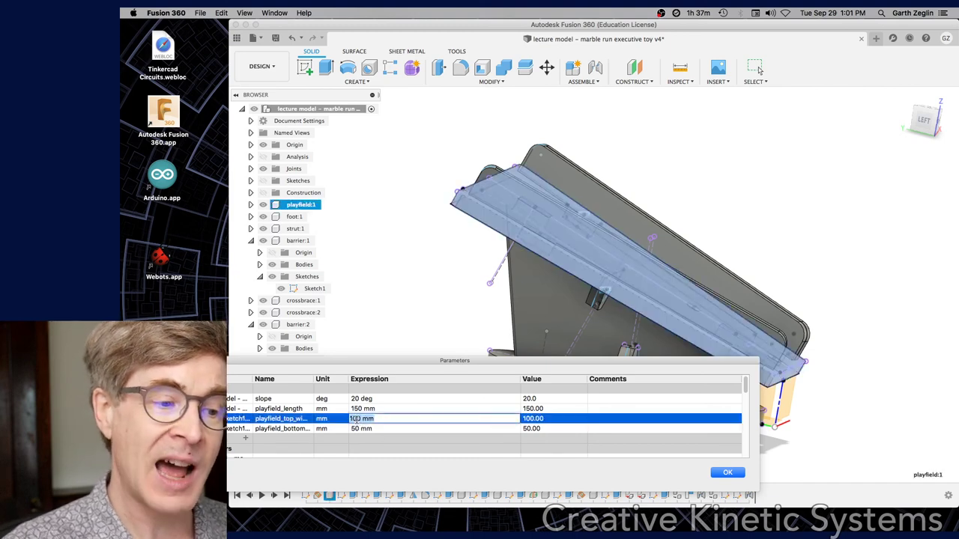
pyautogui.write('120')
pyautogui.press('Return')
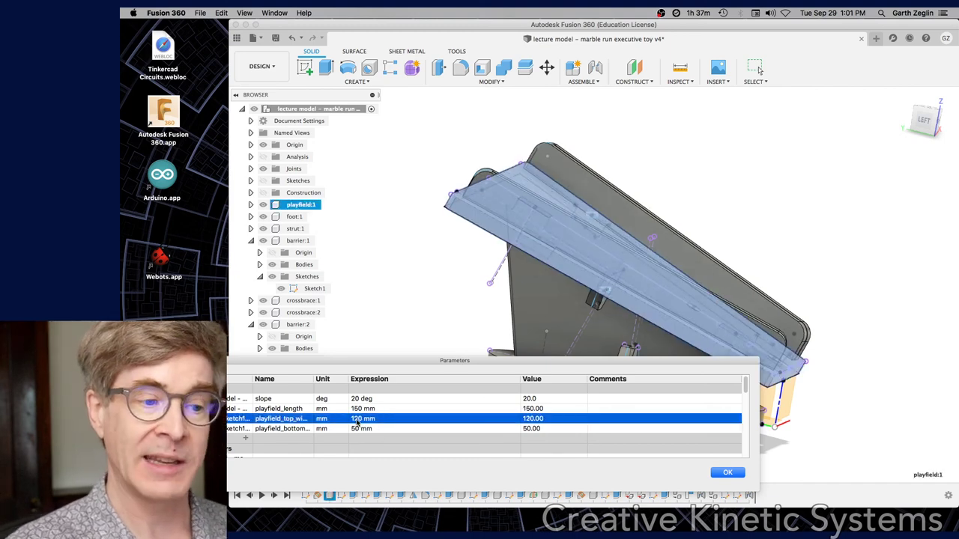
pyautogui.click(728, 472)
pyautogui.keyDown('shift'); pyautogui.moveTo(794, 352); pyautogui.dragTo(845, 309, button='middle'); pyautogui.keyUp('shift')
# Set playfield_length to 175 mm in Change Parameters.
pyautogui.press('s')
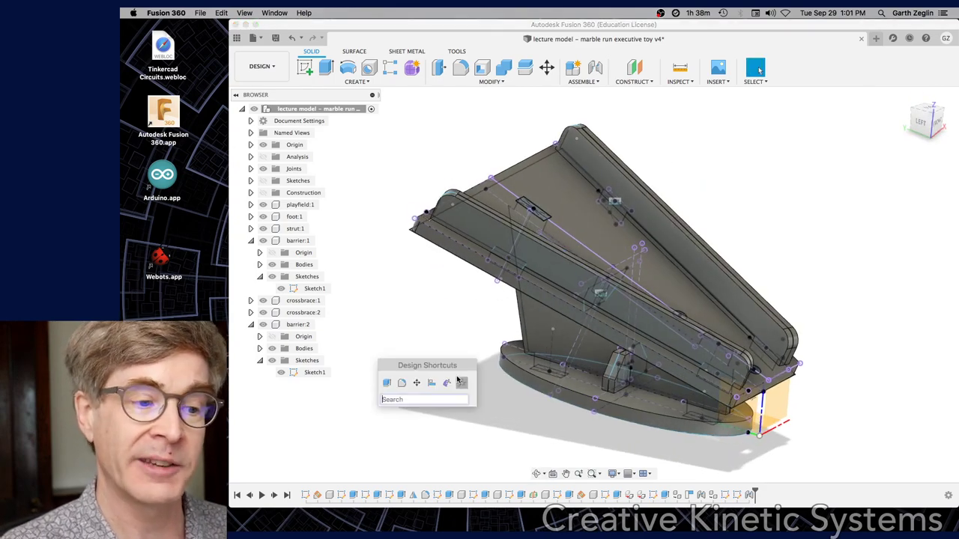
pyautogui.click(462, 384)
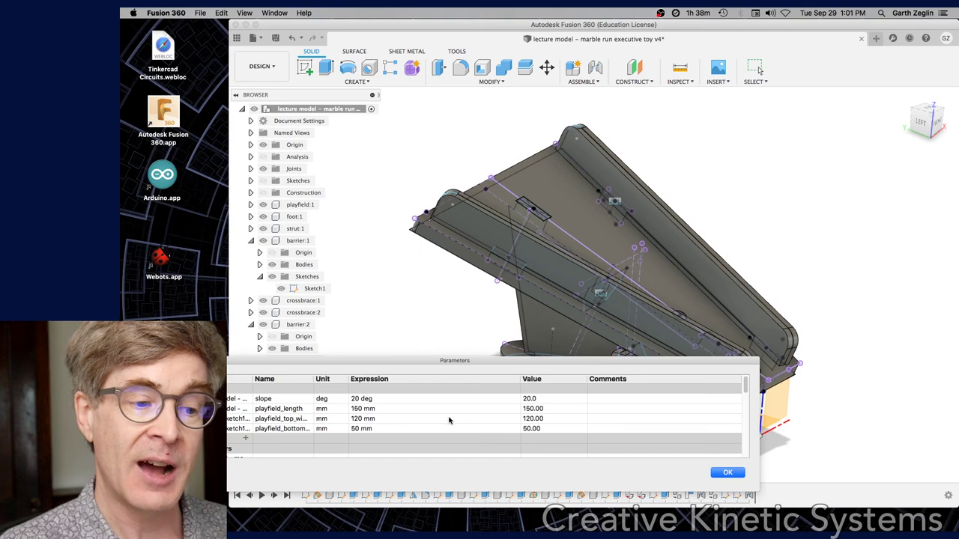
pyautogui.doubleClick(357, 409)
pyautogui.write('17')
pyautogui.press('Return')
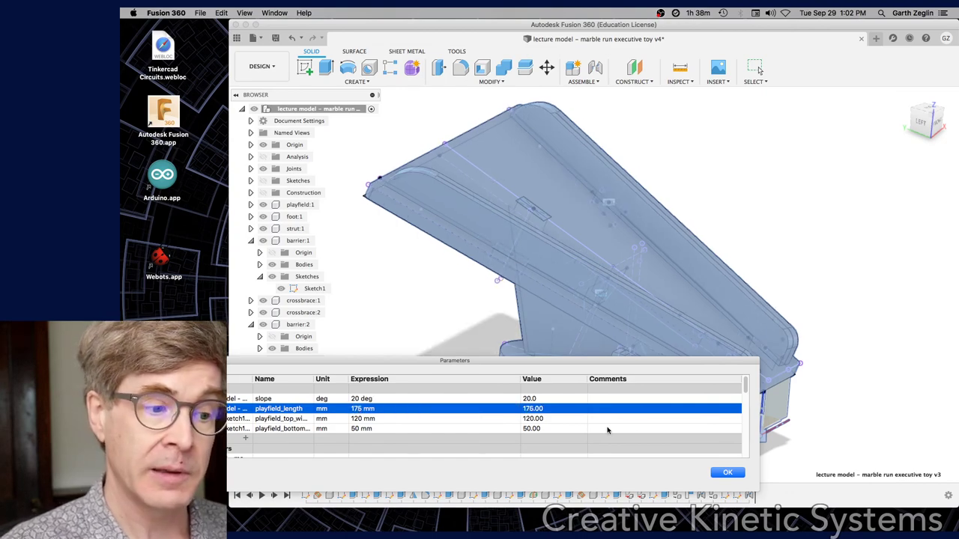
pyautogui.click(728, 472)
# Orbit and zoom around the lengthened playfield to inspect it.
pyautogui.keyDown('shift'); pyautogui.moveTo(785, 300); pyautogui.dragTo(772, 158, button='middle'); pyautogui.keyUp('shift')
pyautogui.scroll(5, 770, 132)
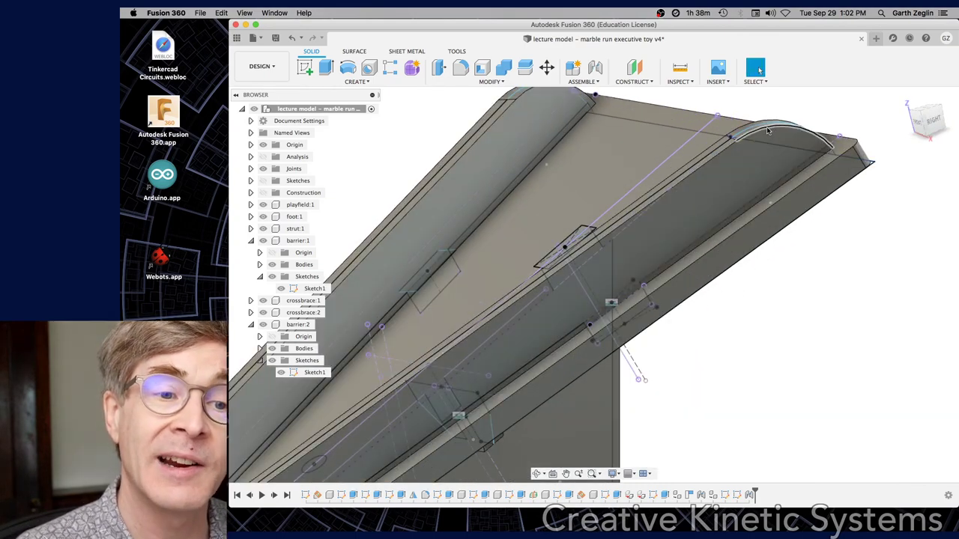
pyautogui.scroll(-10, 767, 131)
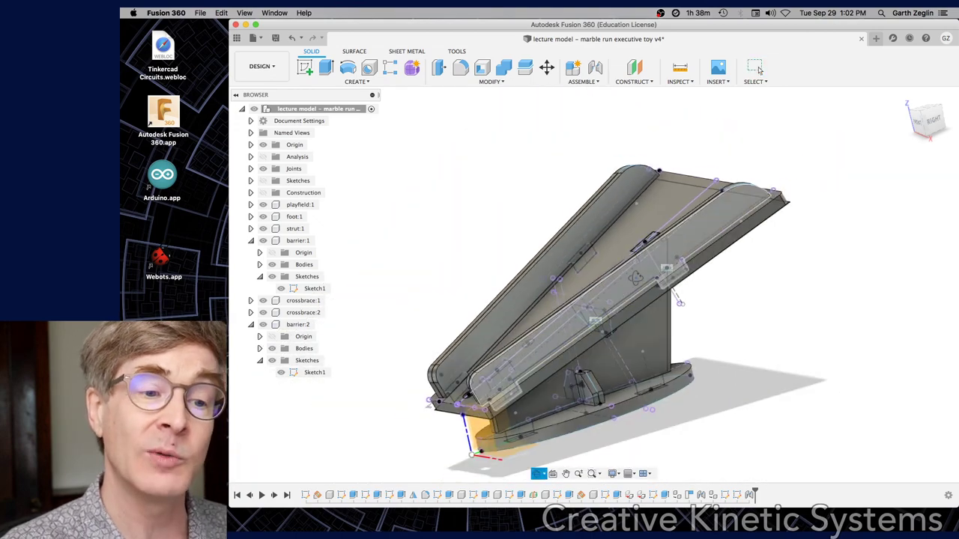
pyautogui.keyDown('shift'); pyautogui.moveTo(638, 275); pyautogui.dragTo(652, 345, button='middle'); pyautogui.keyUp('shift')
pyautogui.scroll(-5, 627, 427)
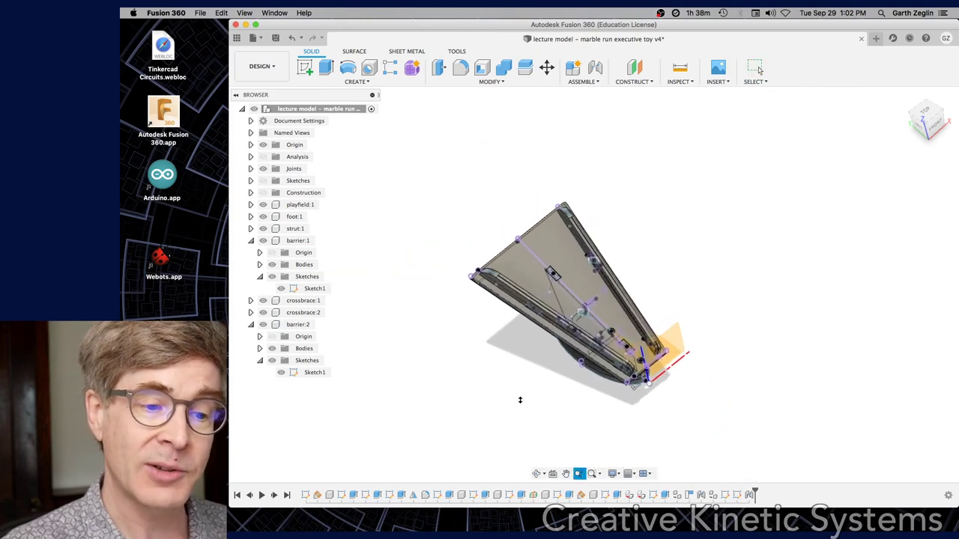
pyautogui.keyDown('shift'); pyautogui.moveTo(731, 296); pyautogui.dragTo(674, 307, button='middle'); pyautogui.keyUp('shift')
pyautogui.scroll(6, 594, 335)
pyautogui.keyDown('shift'); pyautogui.moveTo(764, 261); pyautogui.dragTo(797, 250, button='middle'); pyautogui.keyUp('shift')
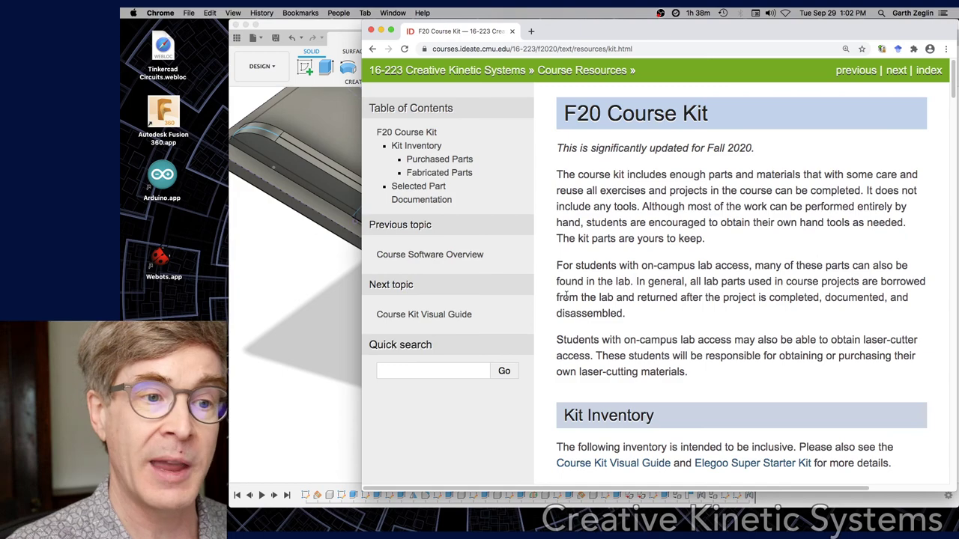
# Scroll to the wooden dowel row and select part number 97195A416.
pyautogui.scroll(-20, 770, 235)
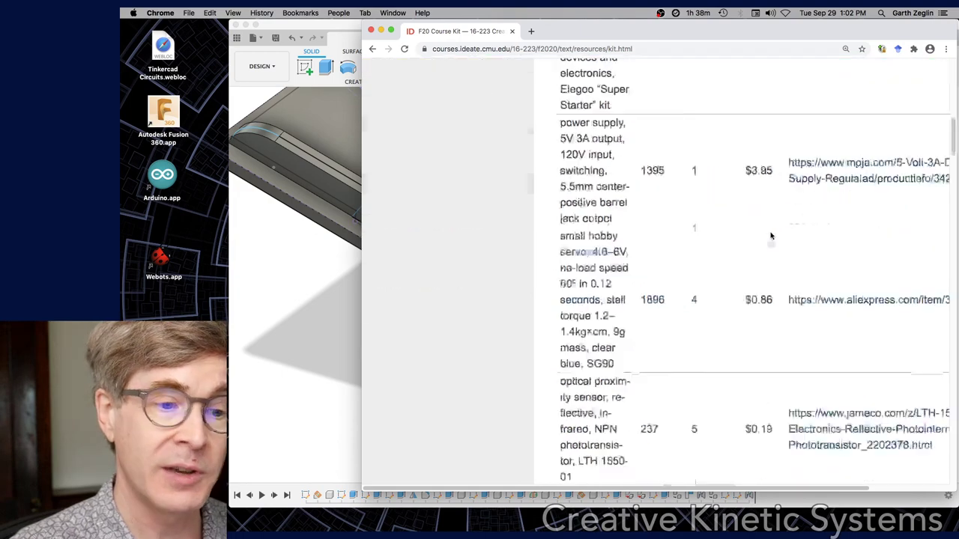
pyautogui.scroll(5, 772, 235)
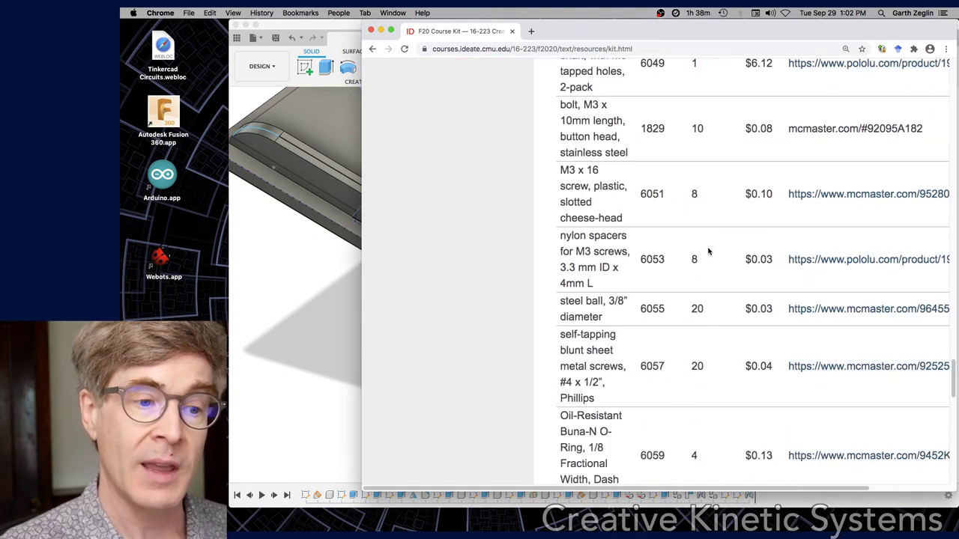
pyautogui.scroll(3, 705, 260)
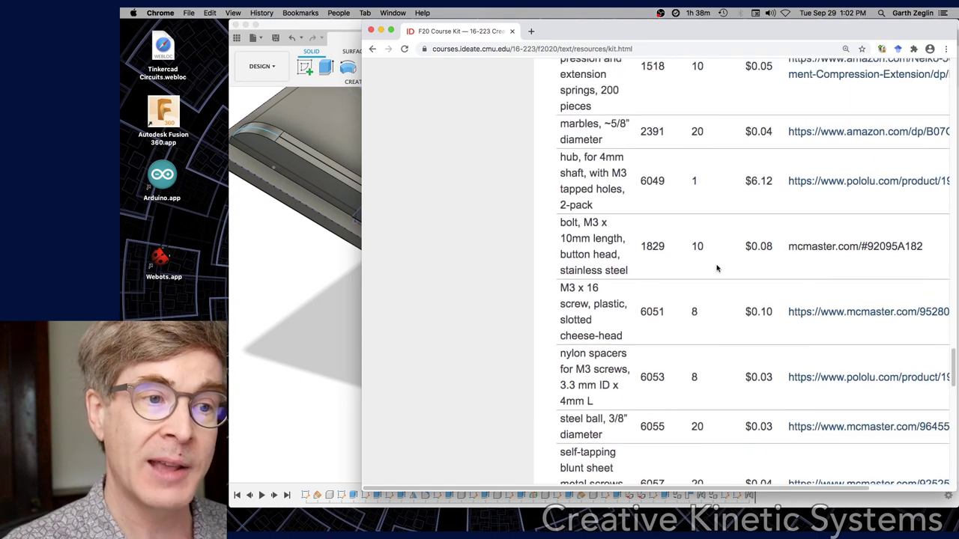
pyautogui.scroll(-10, 717, 269)
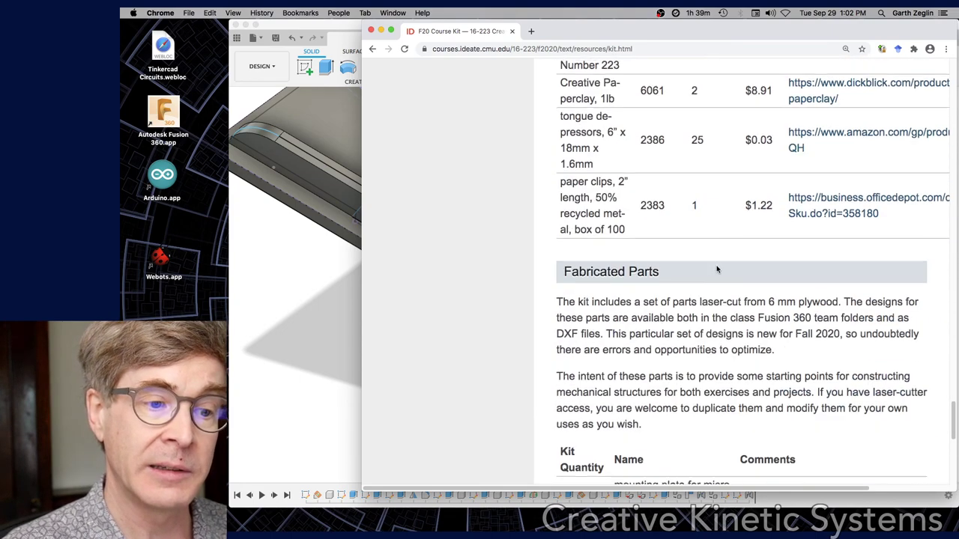
pyautogui.scroll(8, 716, 270)
pyautogui.scroll(1, 716, 269)
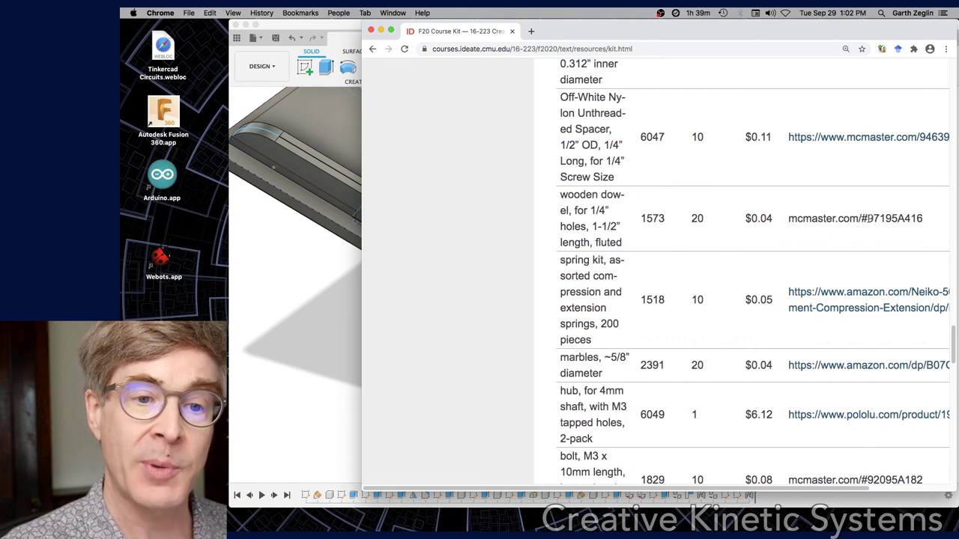
pyautogui.moveTo(867, 218); pyautogui.dragTo(921, 218)
pyautogui.press('super+c')
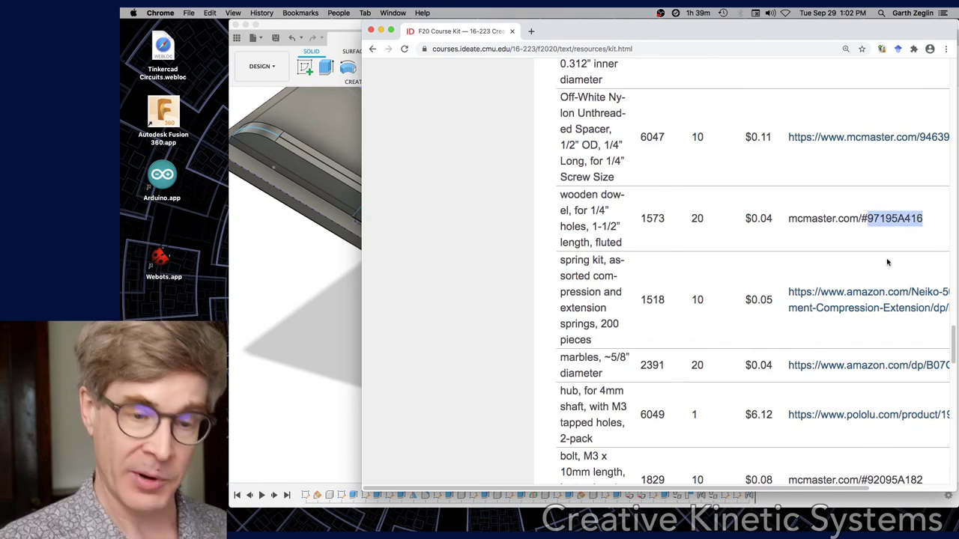
# Search the McMaster-Carr catalog for 97195A416 and open the wood dowel pin details.
pyautogui.click(356, 321)
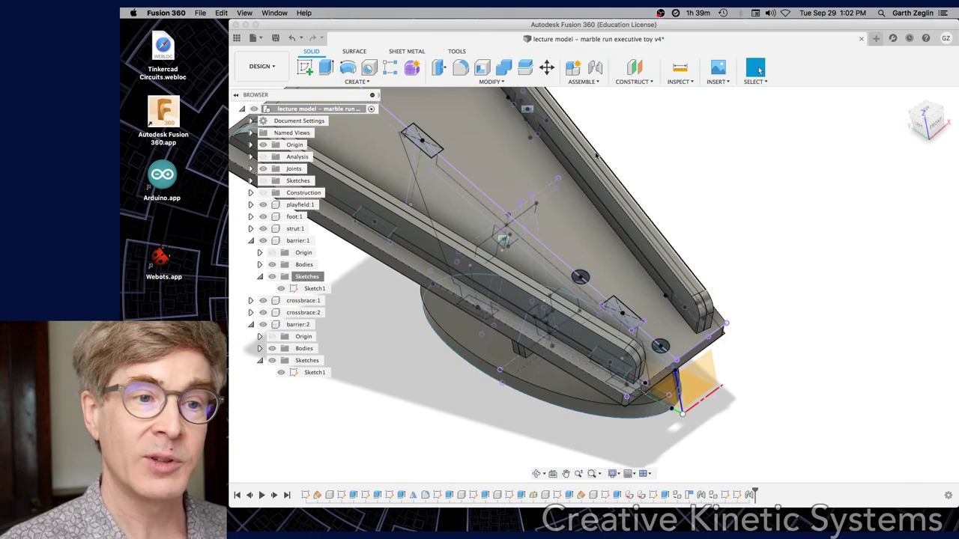
pyautogui.click(716, 80)
pyautogui.click(745, 155)
pyautogui.click(450, 180)
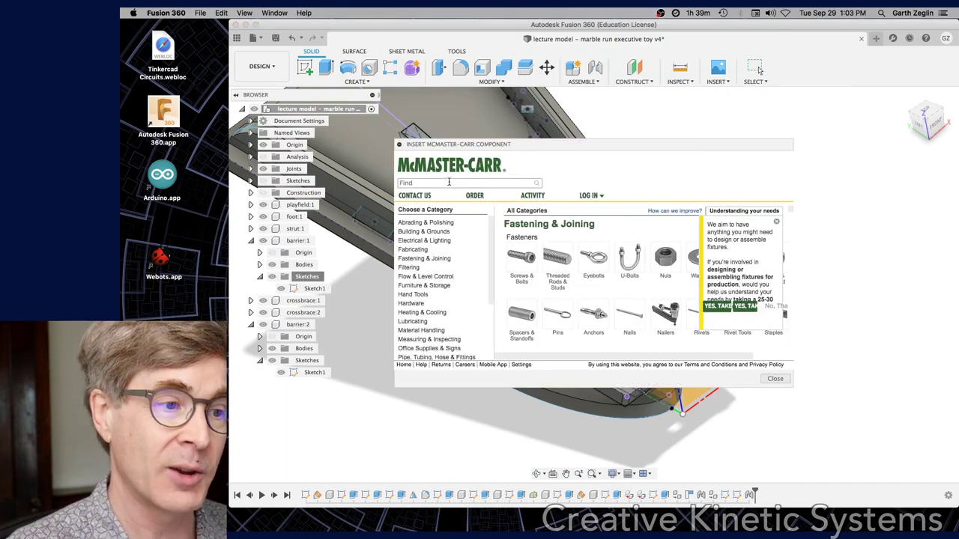
pyautogui.press('super+v')
pyautogui.press('Return')
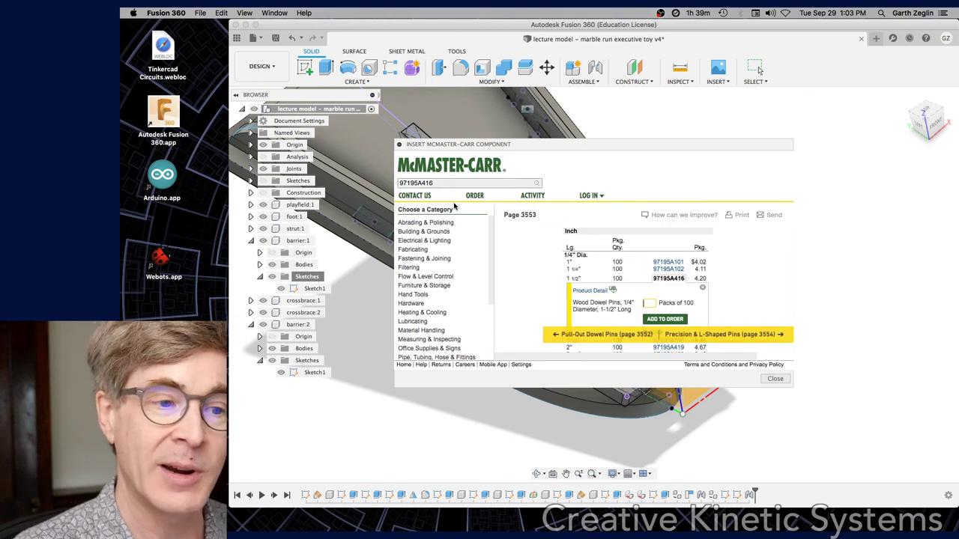
pyautogui.click(594, 291)
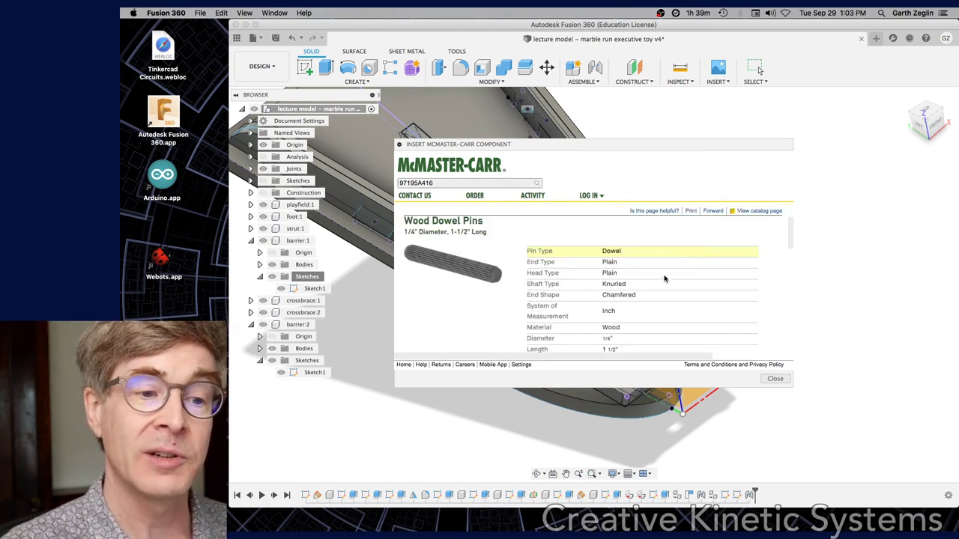
# Insert the dowel pin into the design as a 3-D STEP model.
pyautogui.scroll(-10, 664, 279)
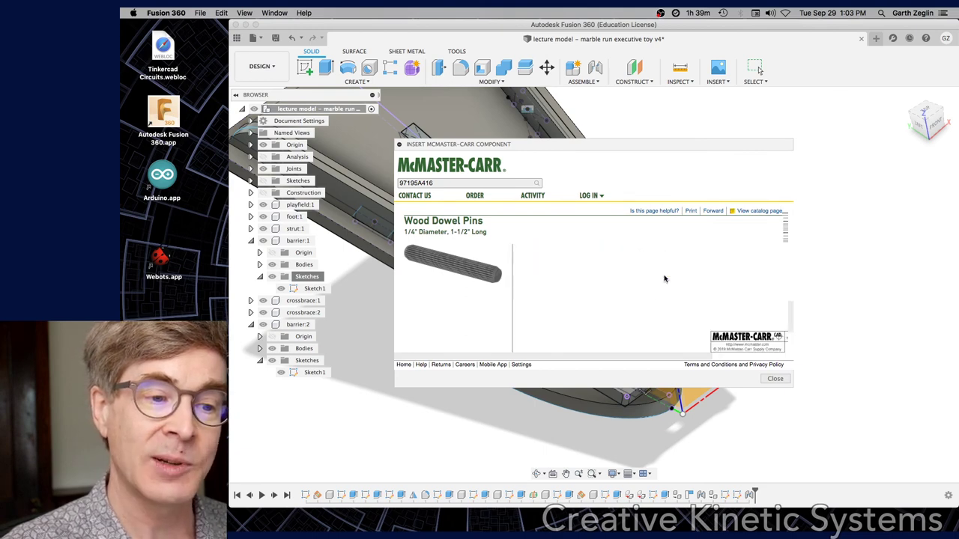
pyautogui.scroll(-4, 664, 279)
pyautogui.click(575, 299)
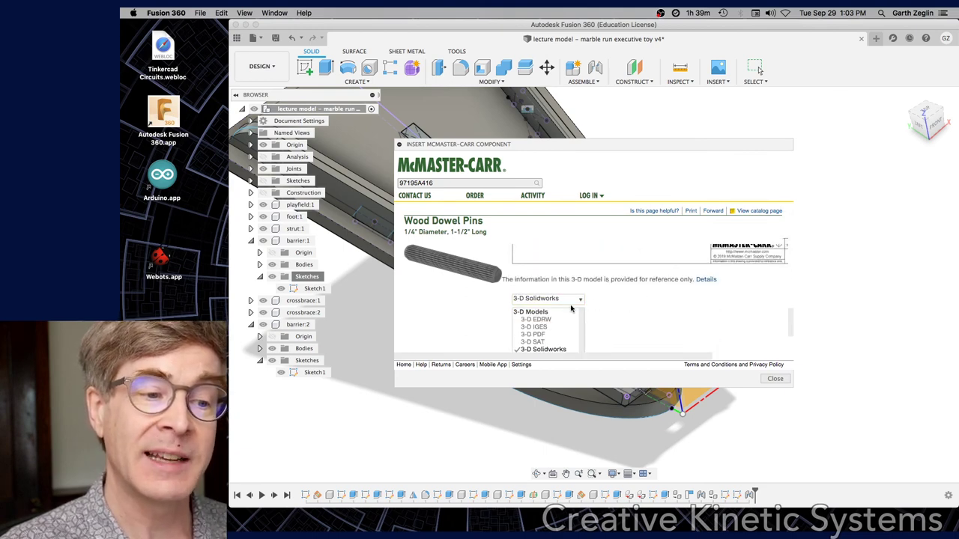
pyautogui.scroll(-2, 563, 322)
pyautogui.click(535, 337)
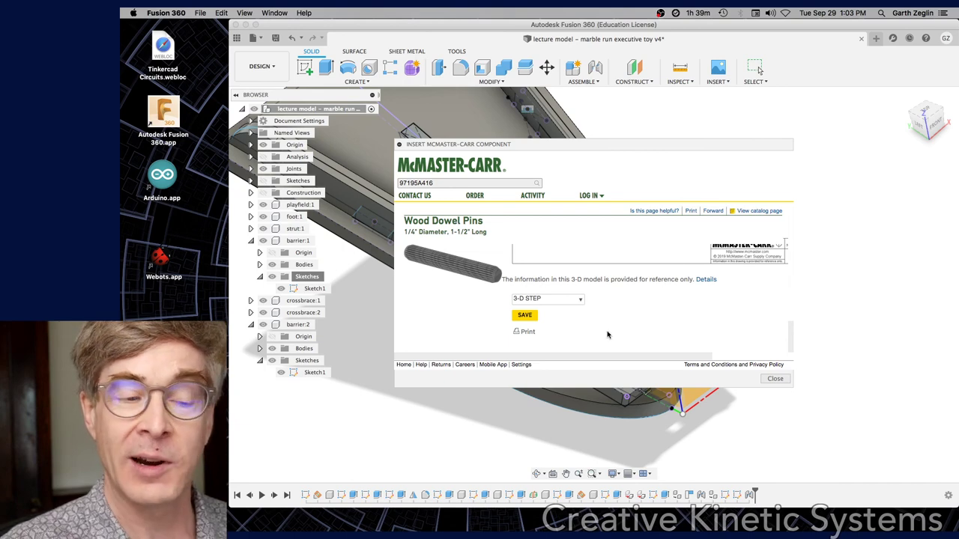
pyautogui.click(524, 315)
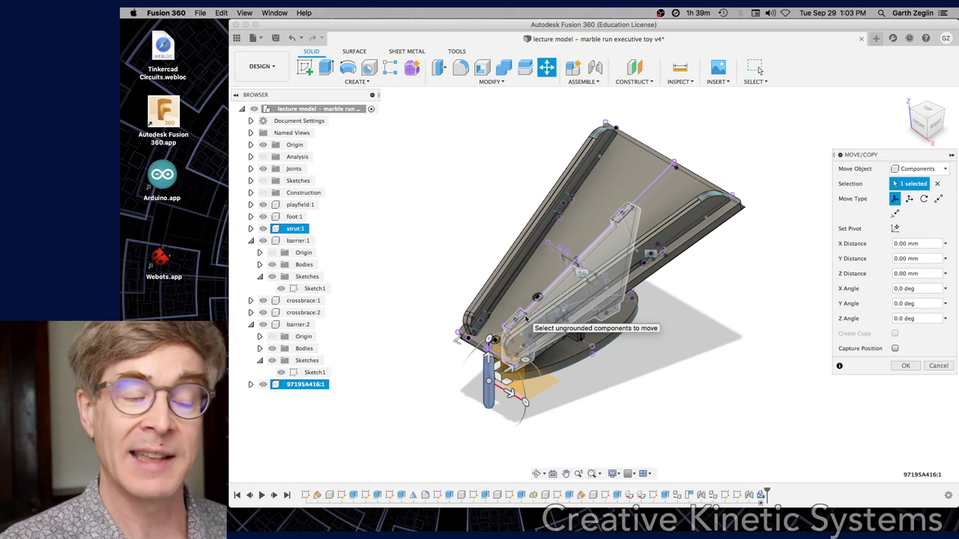
# Lift dowel pin 97195A416:1 105 mm along Z and view the playfield from below.
pyautogui.keyDown('shift'); pyautogui.moveTo(672, 379); pyautogui.dragTo(749, 351, button='middle'); pyautogui.keyUp('shift')
pyautogui.moveTo(687, 335); pyautogui.dragTo(636, 211)
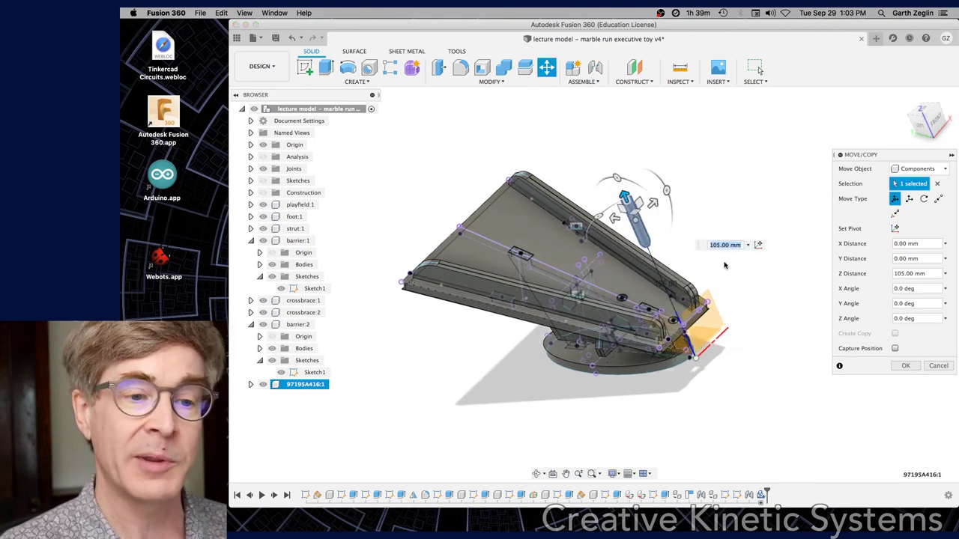
pyautogui.click(904, 365)
pyautogui.keyDown('shift'); pyautogui.moveTo(787, 262); pyautogui.dragTo(712, 246, button='middle'); pyautogui.keyUp('shift')
pyautogui.scroll(5, 617, 209)
pyautogui.keyDown('shift'); pyautogui.moveTo(712, 172); pyautogui.dragTo(597, 186, button='middle'); pyautogui.keyUp('shift')
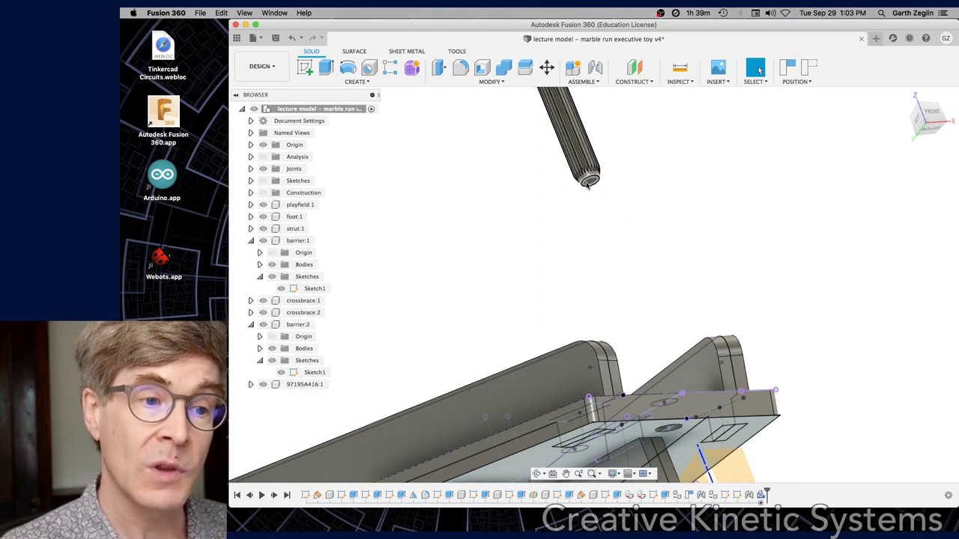
# Joint dowel pin 97195A416:1 upright into its playfield hole with zero angle and offsets.
pyautogui.press('j')
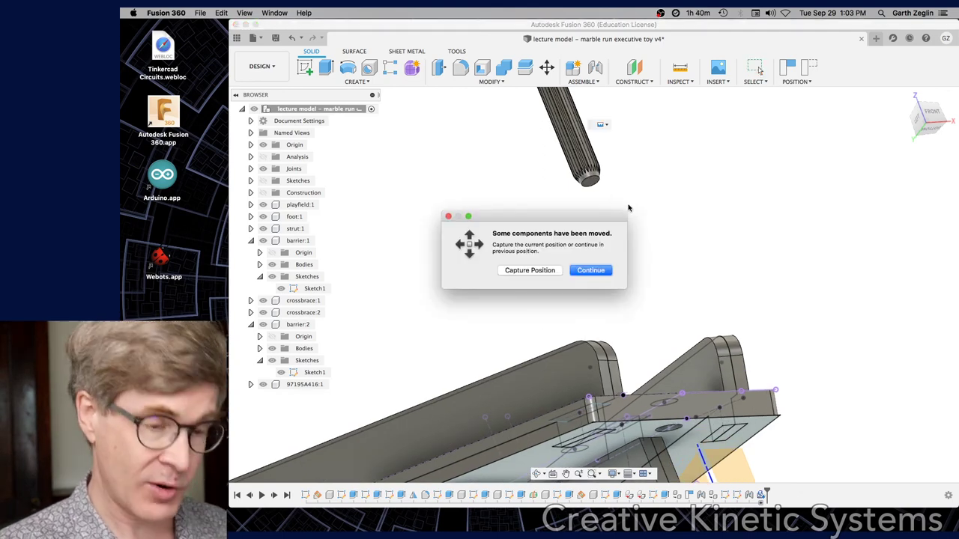
pyautogui.click(536, 271)
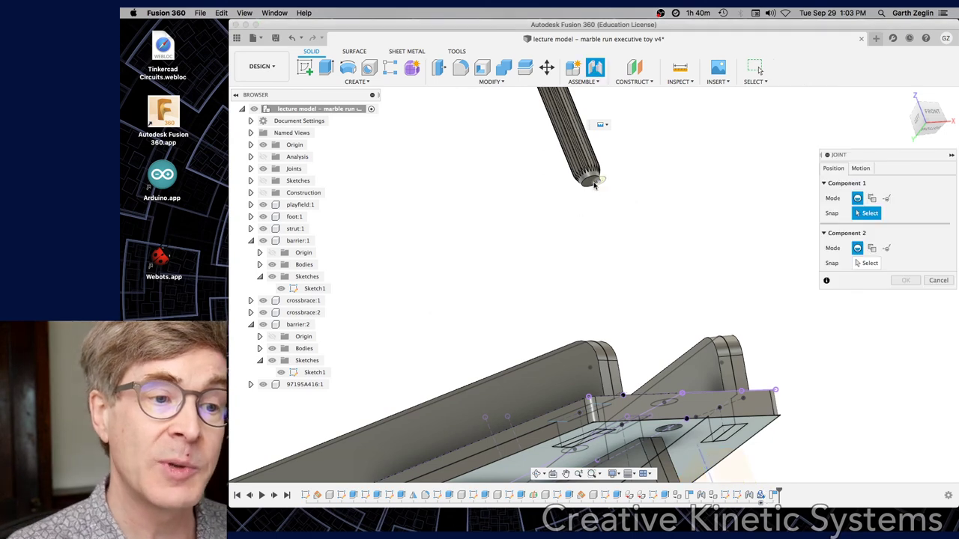
pyautogui.click(591, 182)
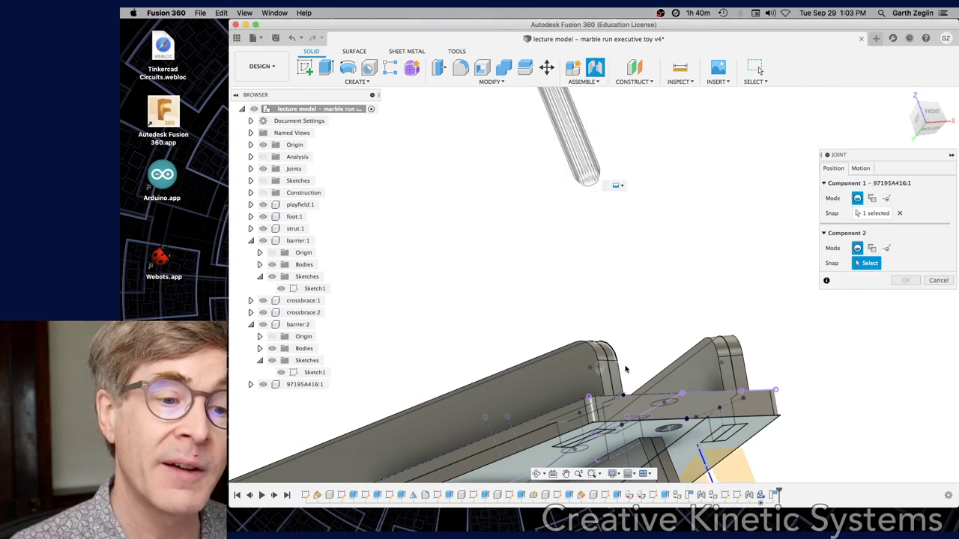
pyautogui.scroll(3, 669, 437)
pyautogui.scroll(2, 669, 437)
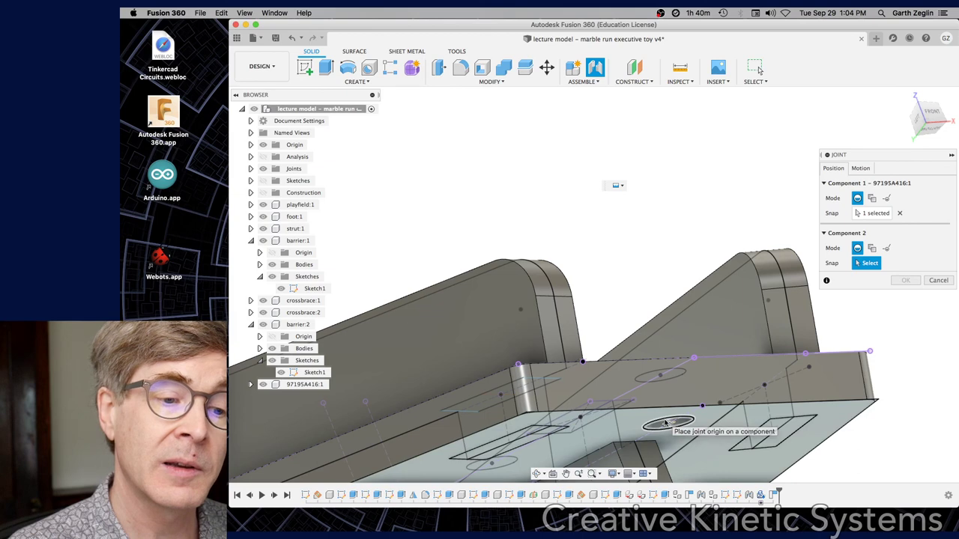
pyautogui.click(665, 424)
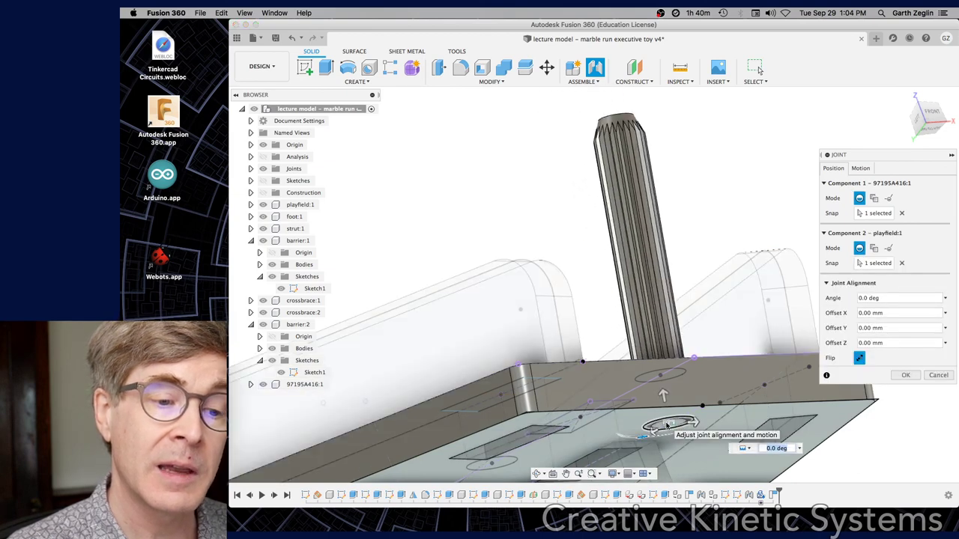
pyautogui.click(905, 374)
pyautogui.keyDown('shift'); pyautogui.moveTo(905, 374); pyautogui.dragTo(753, 228, button='middle'); pyautogui.keyUp('shift')
# Copy dowel pin 97195A416:1 and paste it as 97195A416:2, raised 45 mm above the playfield.
pyautogui.scroll(5, 508, 328)
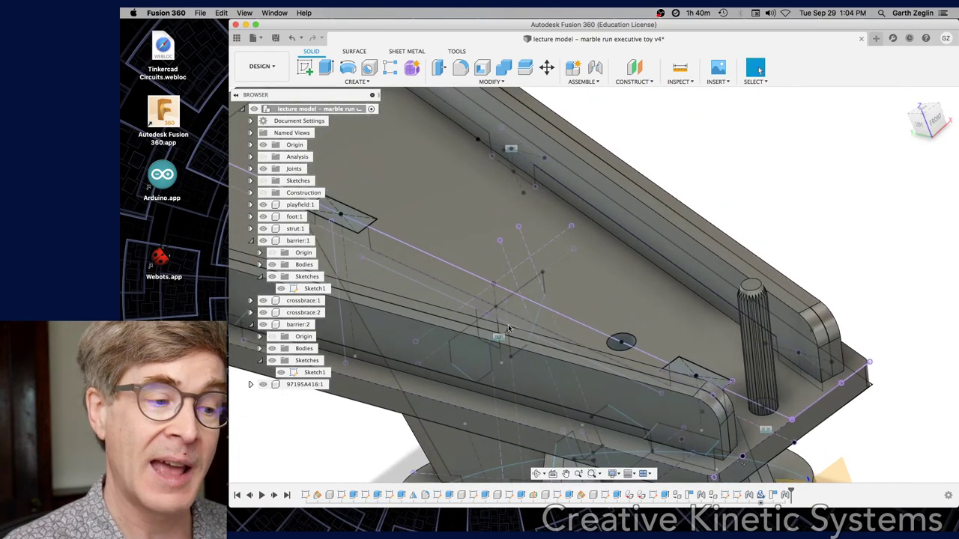
pyautogui.click(296, 385)
pyautogui.rightClick(297, 385)
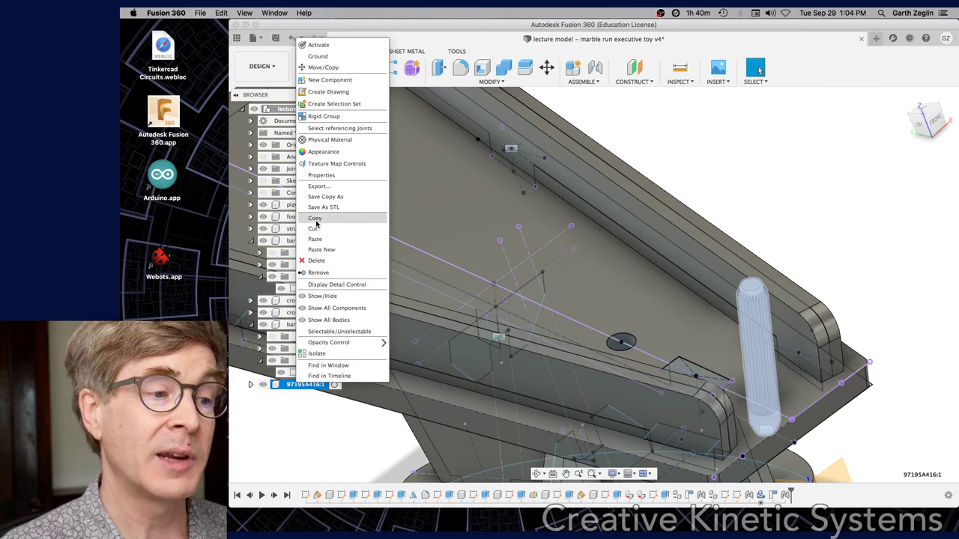
pyautogui.click(315, 218)
pyautogui.rightClick(284, 109)
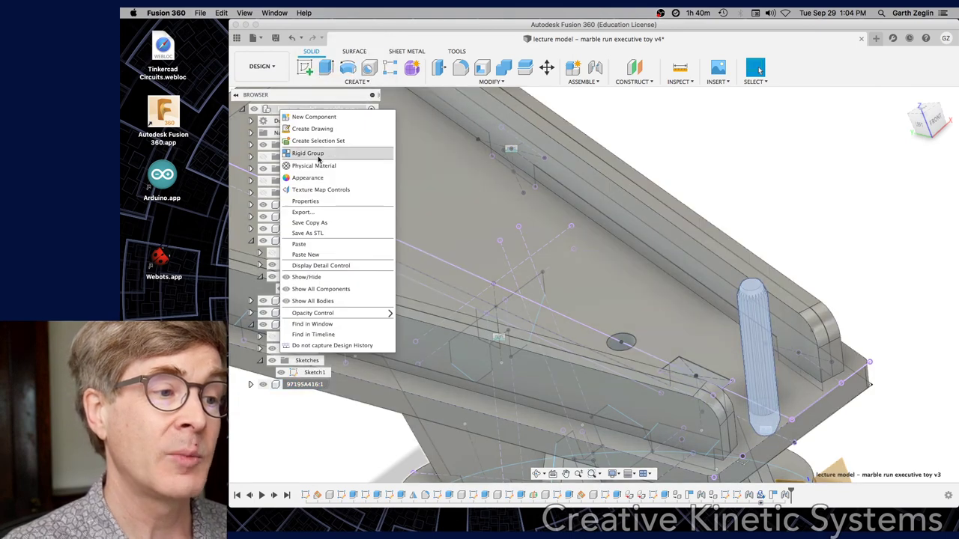
pyautogui.click(307, 245)
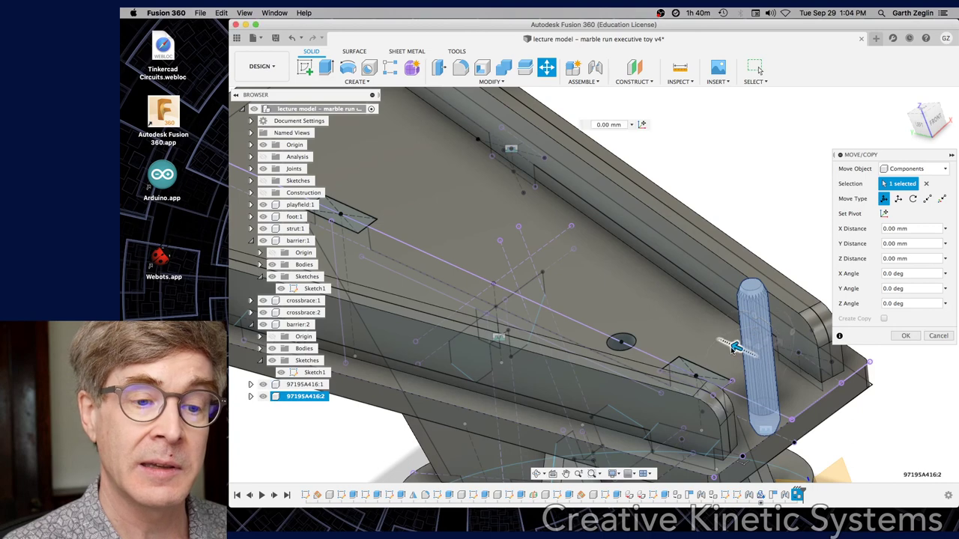
pyautogui.moveTo(734, 349); pyautogui.dragTo(629, 233)
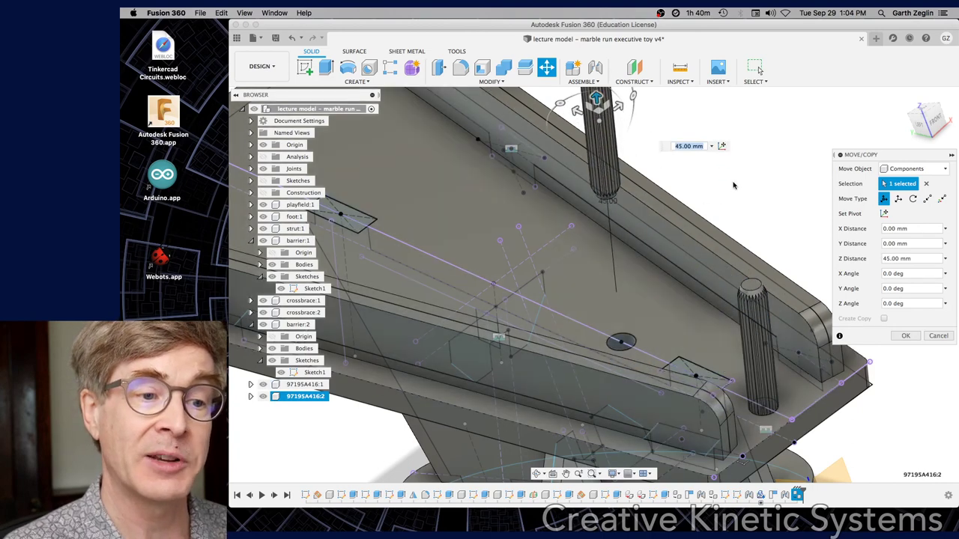
pyautogui.keyDown('shift'); pyautogui.moveTo(596, 262); pyautogui.dragTo(862, 303, button='middle'); pyautogui.keyUp('shift')
pyautogui.click(904, 336)
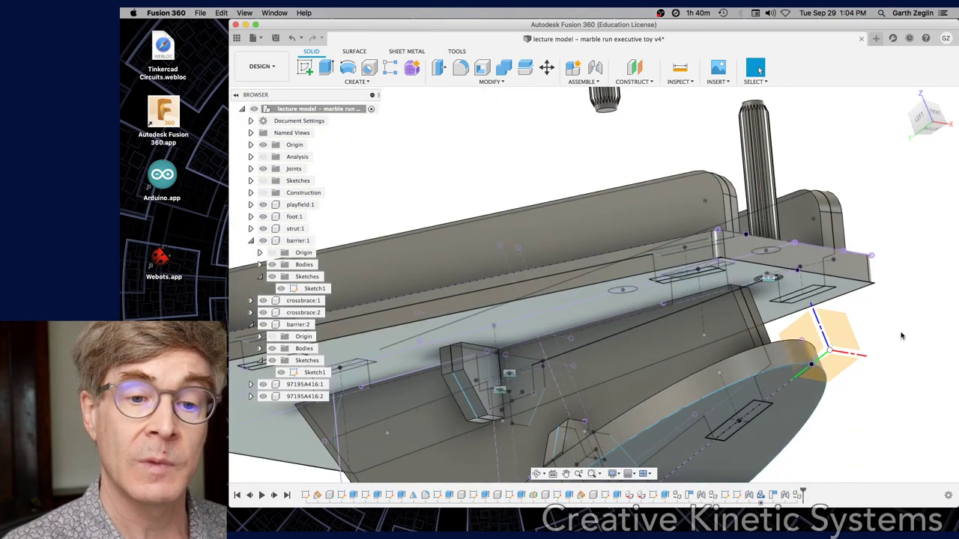
# Start a joint pairing the end of pin 97195A416:2 with the empty playfield hole.
pyautogui.press('j')
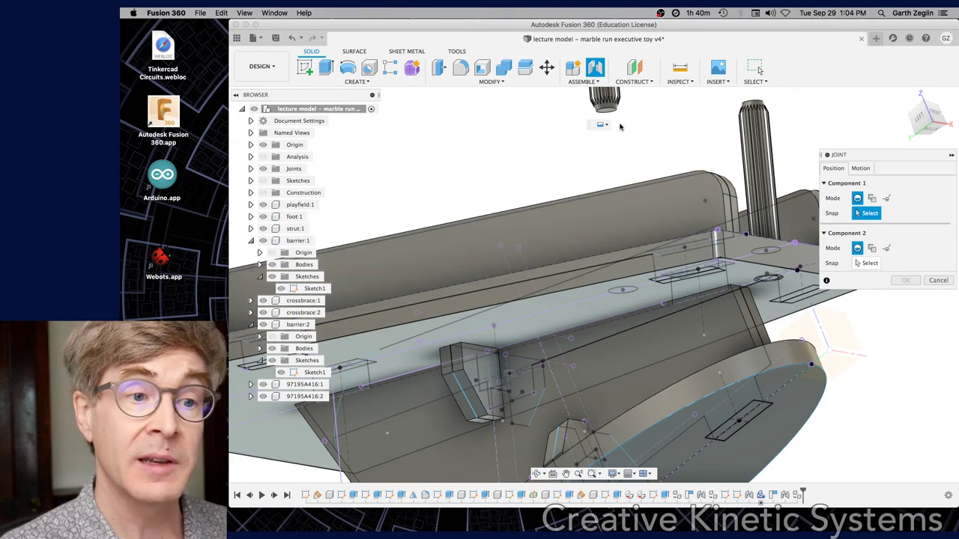
pyautogui.click(606, 109)
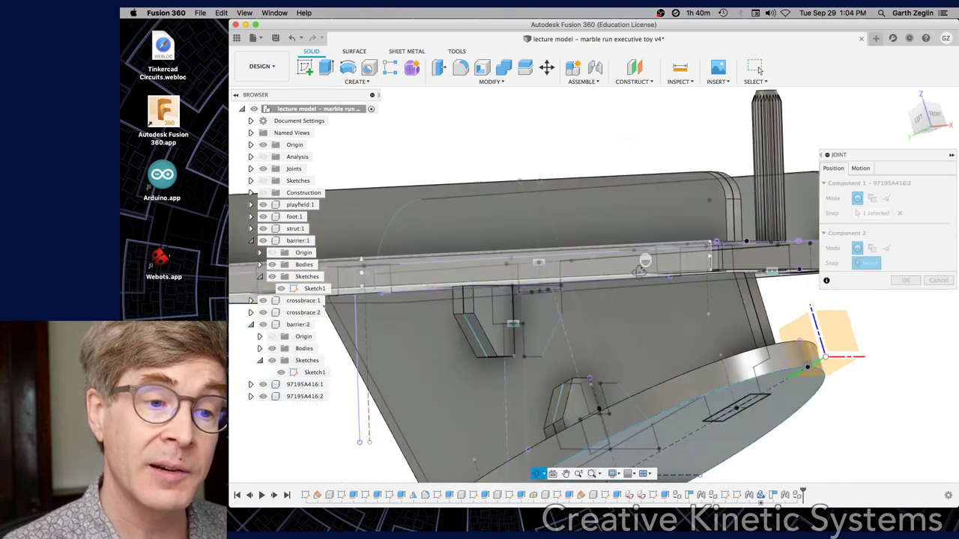
pyautogui.keyDown('shift'); pyautogui.moveTo(525, 299); pyautogui.dragTo(468, 251, button='middle'); pyautogui.keyUp('shift')
pyautogui.keyDown('shift'); pyautogui.moveTo(651, 237); pyautogui.dragTo(528, 347, button='middle'); pyautogui.keyUp('shift')
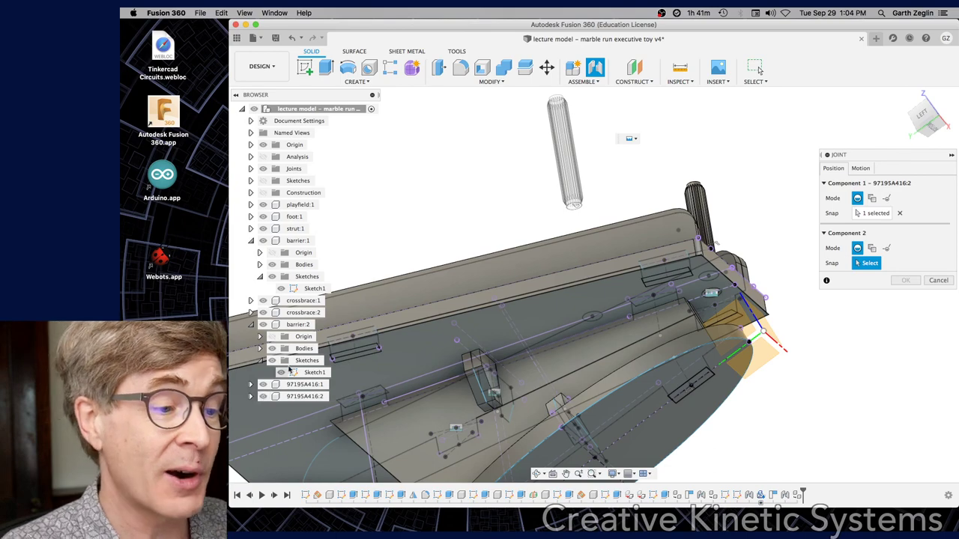
pyautogui.scroll(5, 578, 335)
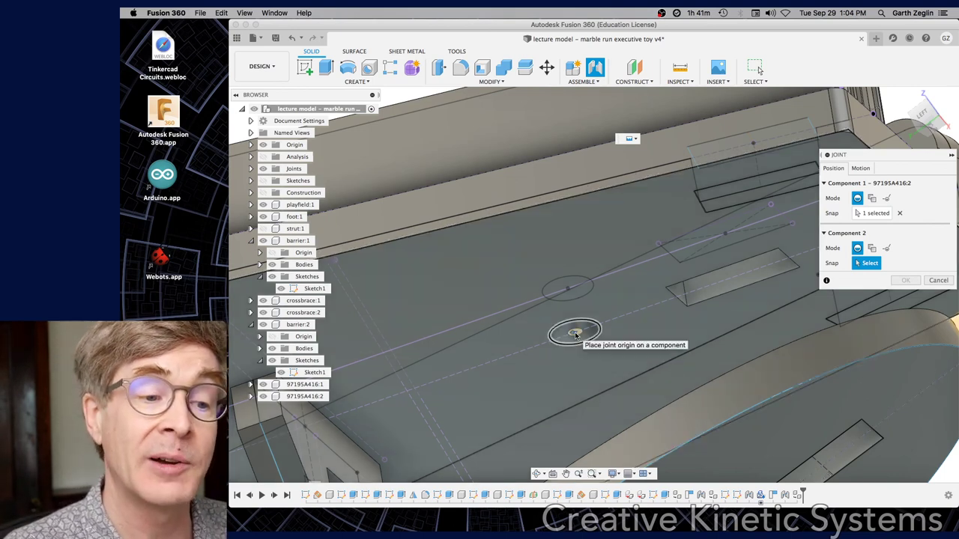
pyautogui.click(575, 335)
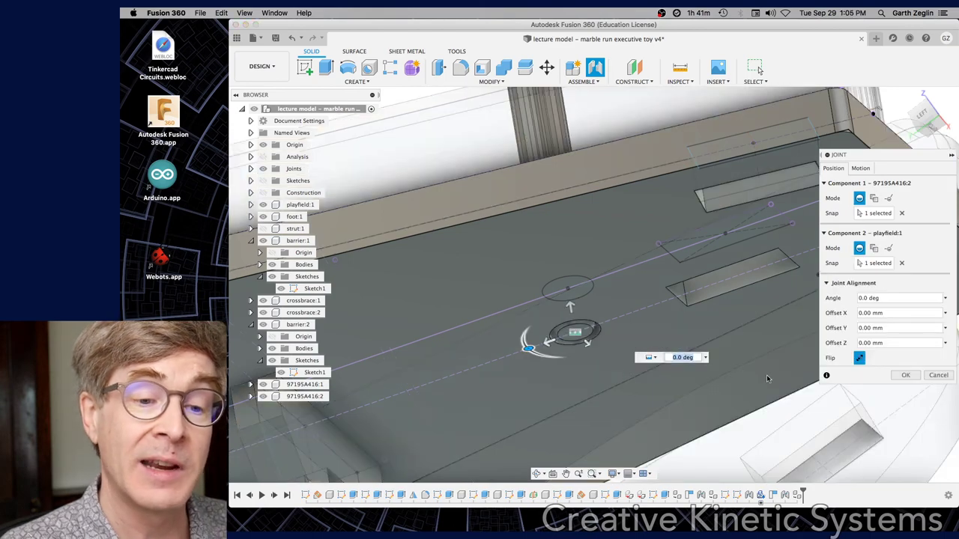
# Confirm the joint seating pin 97195A416:2 in the playfield and check both pins.
pyautogui.click(903, 376)
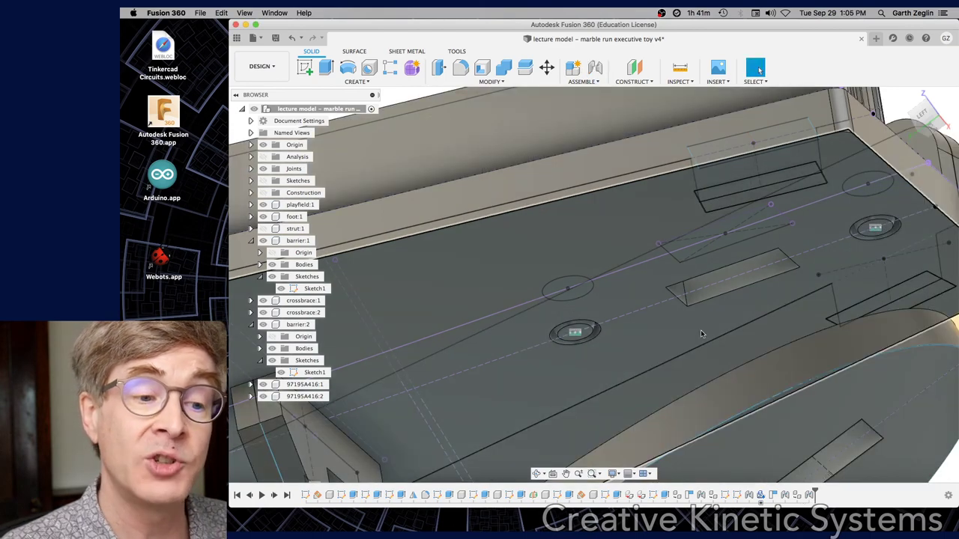
pyautogui.keyDown('shift'); pyautogui.moveTo(824, 352); pyautogui.dragTo(683, 304, button='middle'); pyautogui.keyUp('shift')
pyautogui.keyDown('shift'); pyautogui.moveTo(792, 226); pyautogui.dragTo(853, 287, button='middle'); pyautogui.keyUp('shift')
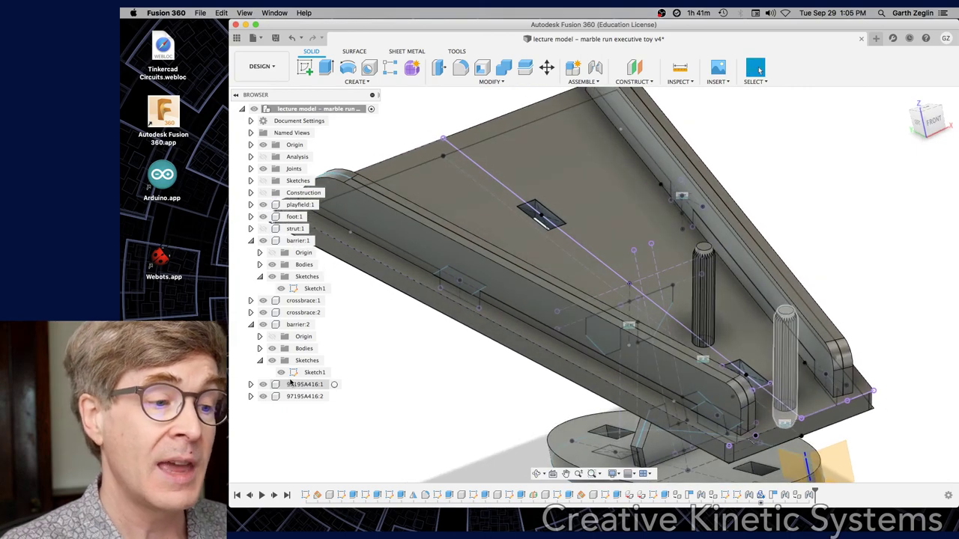
# Show strut:1 again, collapse barrier:1 and barrier:2 in the browser, and review the assembly.
pyautogui.click(263, 229)
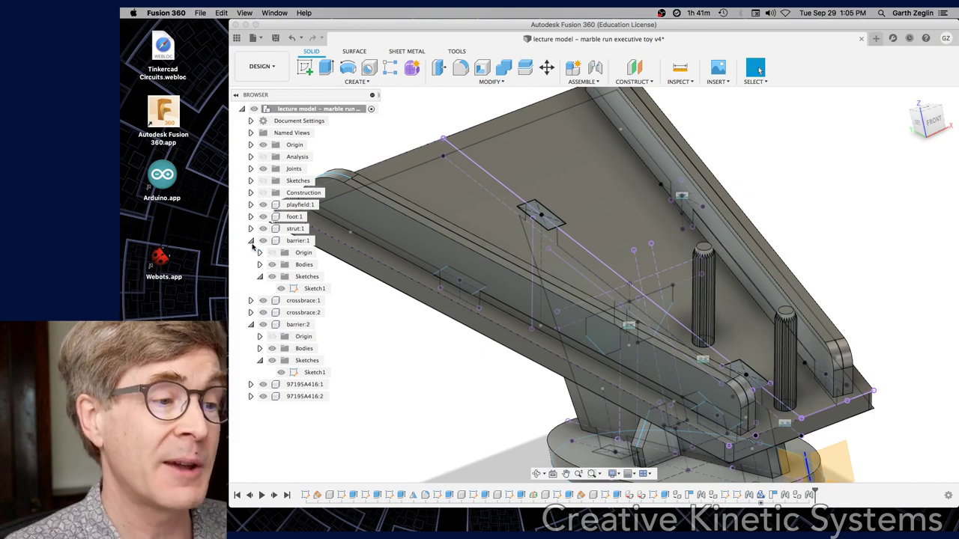
pyautogui.click(251, 241)
pyautogui.click(251, 276)
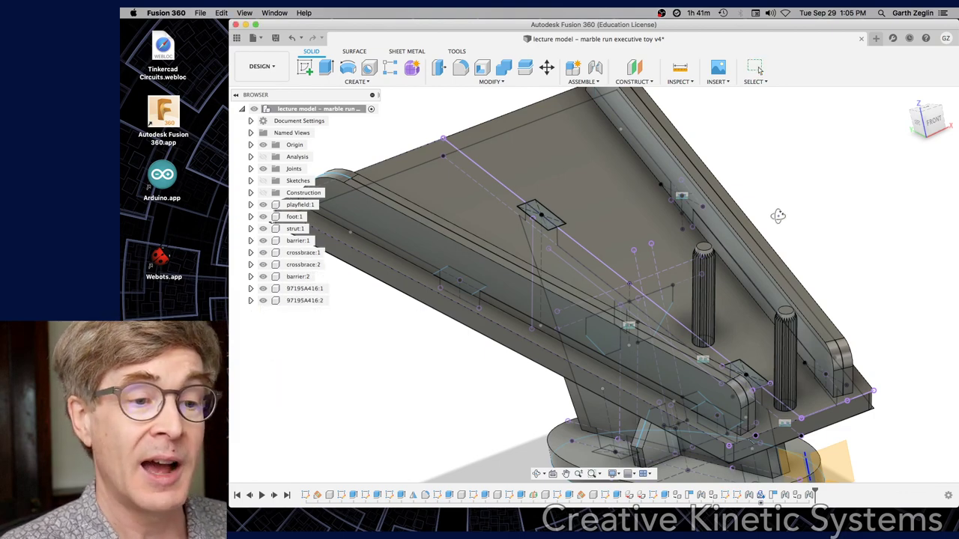
pyautogui.moveTo(749, 210)
pyautogui.keyDown('shift'); pyautogui.mouseDown(button='middle')
pyautogui.moveTo(704, 210)
pyautogui.moveTo(765, 202)
pyautogui.mouseUp(button='middle'); pyautogui.keyUp('shift')
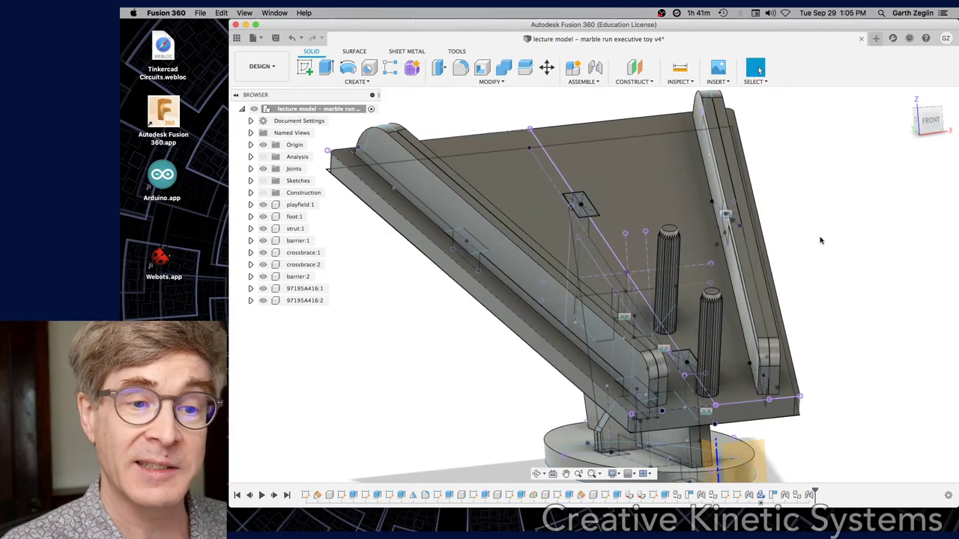
pyautogui.keyDown('shift'); pyautogui.moveTo(361, 267); pyautogui.dragTo(744, 196, button='middle'); pyautogui.keyUp('shift')
pyautogui.scroll(3, 744, 197)
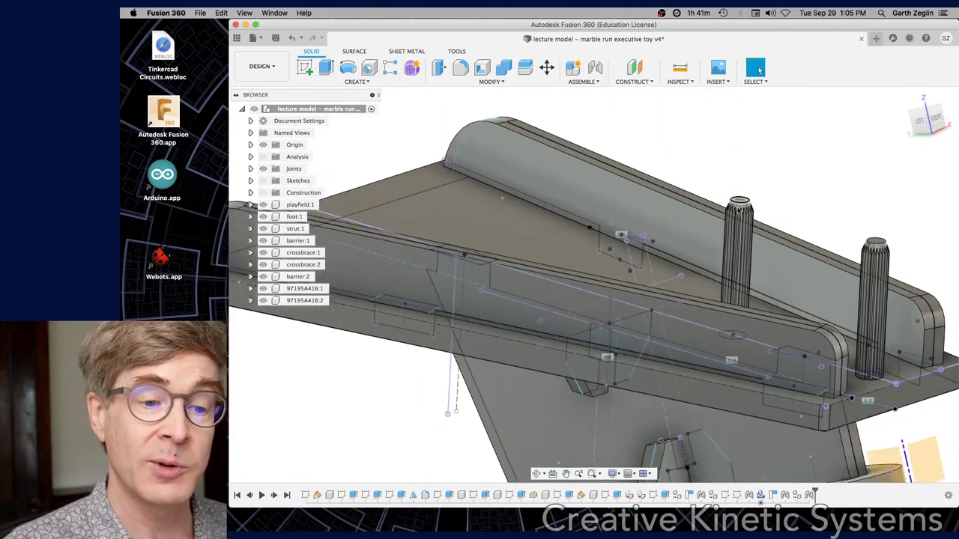
pyautogui.scroll(-5, 824, 191)
pyautogui.keyDown('shift'); pyautogui.moveTo(828, 191); pyautogui.dragTo(720, 225, button='middle'); pyautogui.keyUp('shift')
# Save the marble run design as version v5 with the description 'all parts'.
pyautogui.press('super+s')
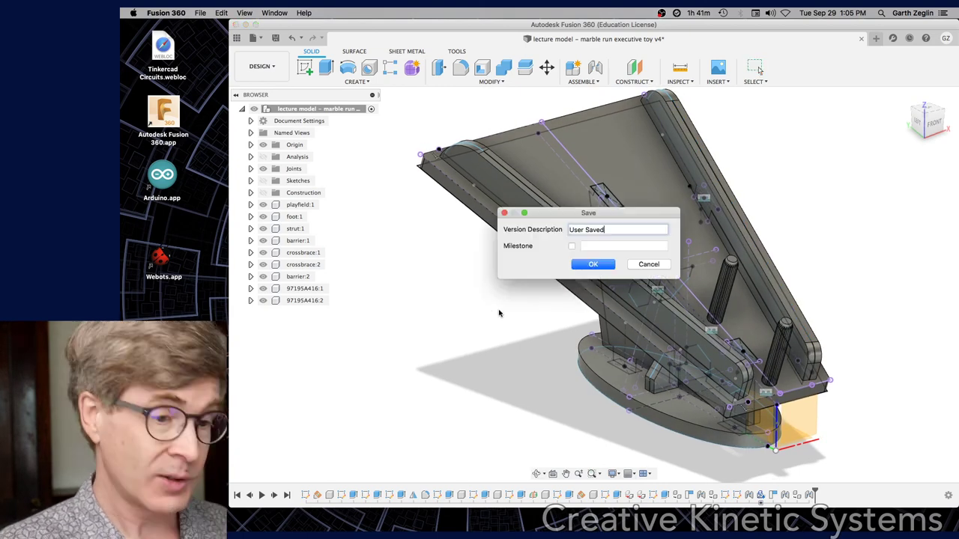
pyautogui.write('all parts')
pyautogui.click(579, 267)
pyautogui.keyDown('shift'); pyautogui.moveTo(516, 306); pyautogui.dragTo(523, 305, button='middle'); pyautogui.keyUp('shift')
pyautogui.keyDown('shift'); pyautogui.moveTo(786, 264); pyautogui.dragTo(738, 248, button='middle'); pyautogui.keyUp('shift')
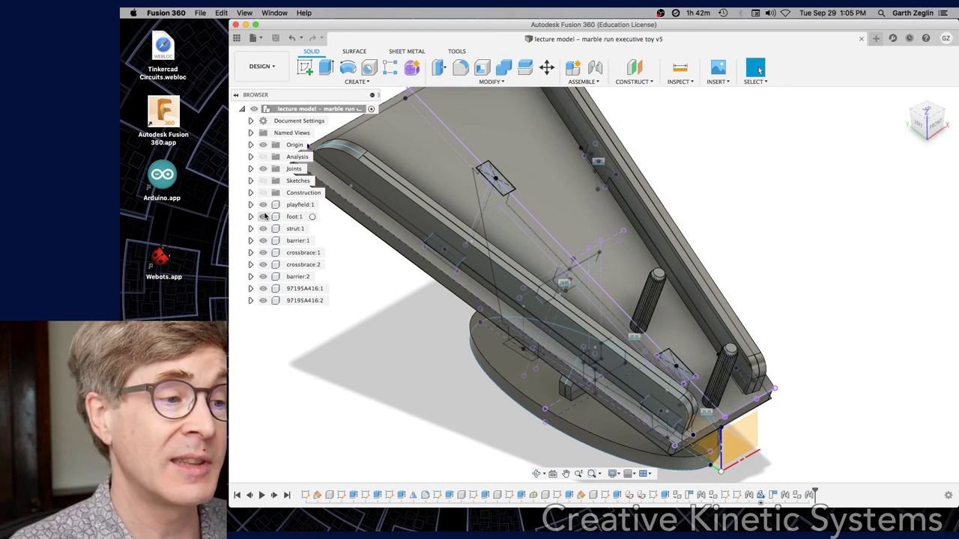
# Isolate playfield:1, make it the active component, and expand it to list Sketch1–Sketch6.
pyautogui.rightClick(302, 208)
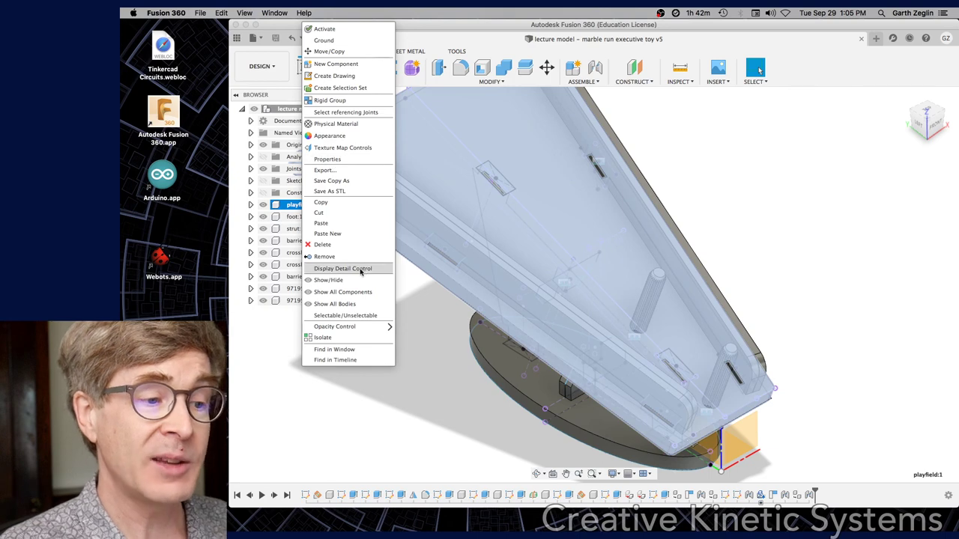
pyautogui.click(368, 337)
pyautogui.click(792, 231)
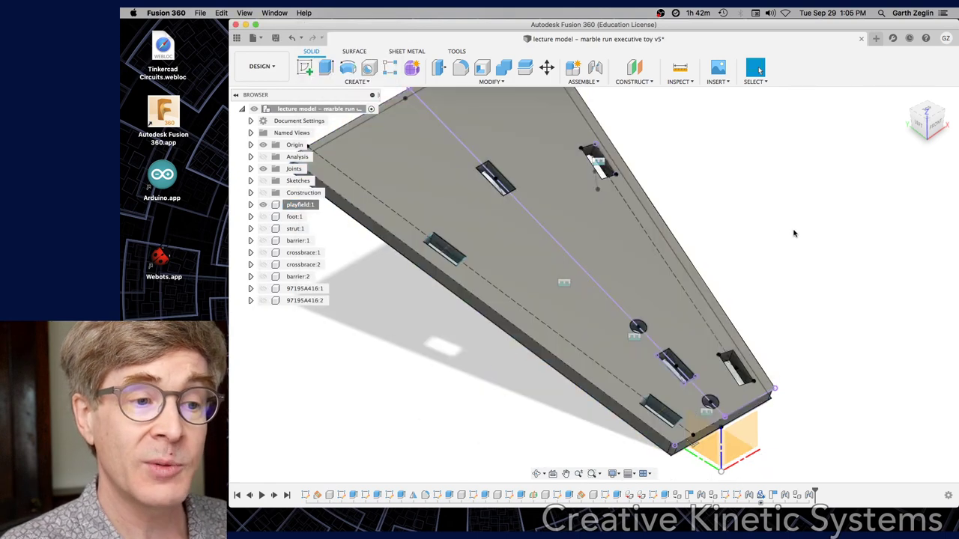
pyautogui.keyDown('shift'); pyautogui.moveTo(792, 231); pyautogui.dragTo(735, 222, button='middle'); pyautogui.keyUp('shift')
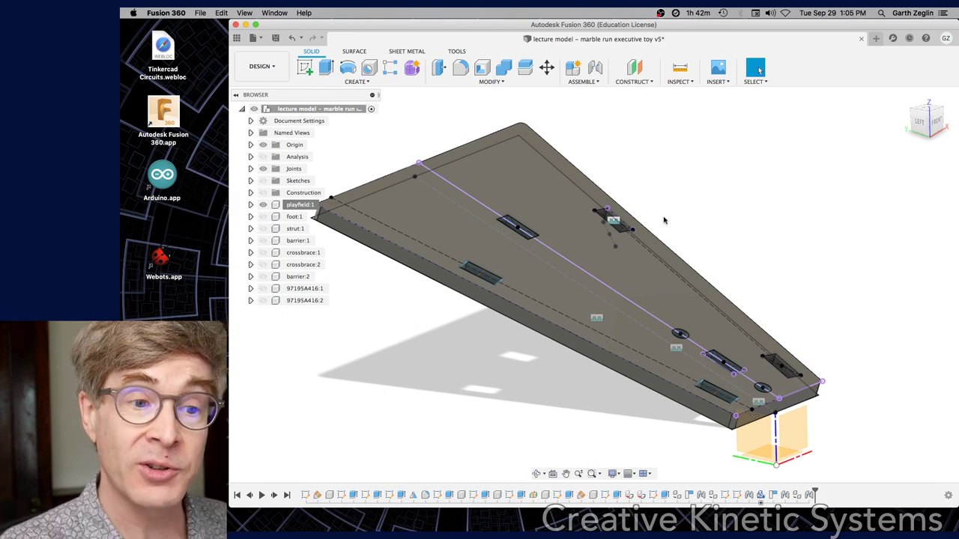
pyautogui.moveTo(671, 202)
pyautogui.keyDown('shift'); pyautogui.mouseDown(button='middle')
pyautogui.moveTo(679, 199)
pyautogui.moveTo(680, 212)
pyautogui.mouseUp(button='middle'); pyautogui.keyUp('shift')
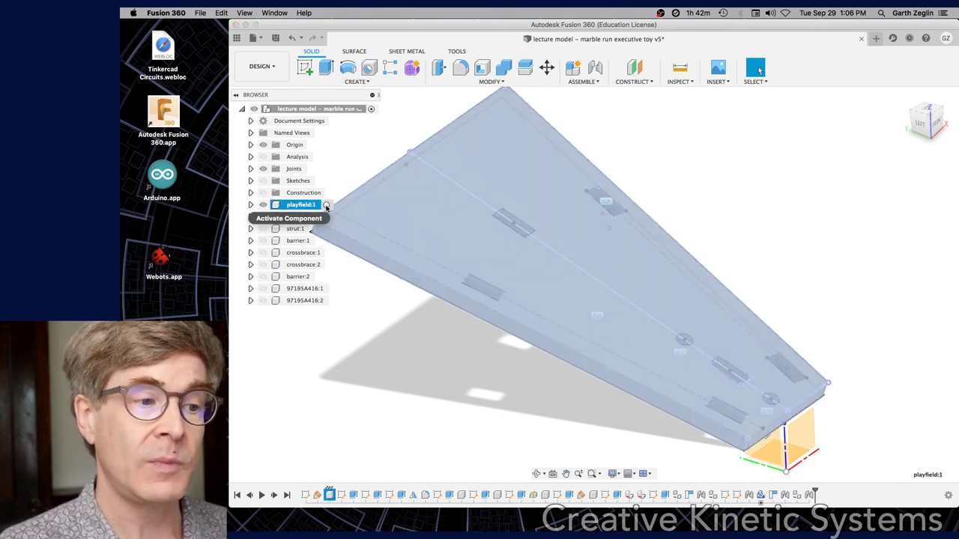
pyautogui.click(326, 204)
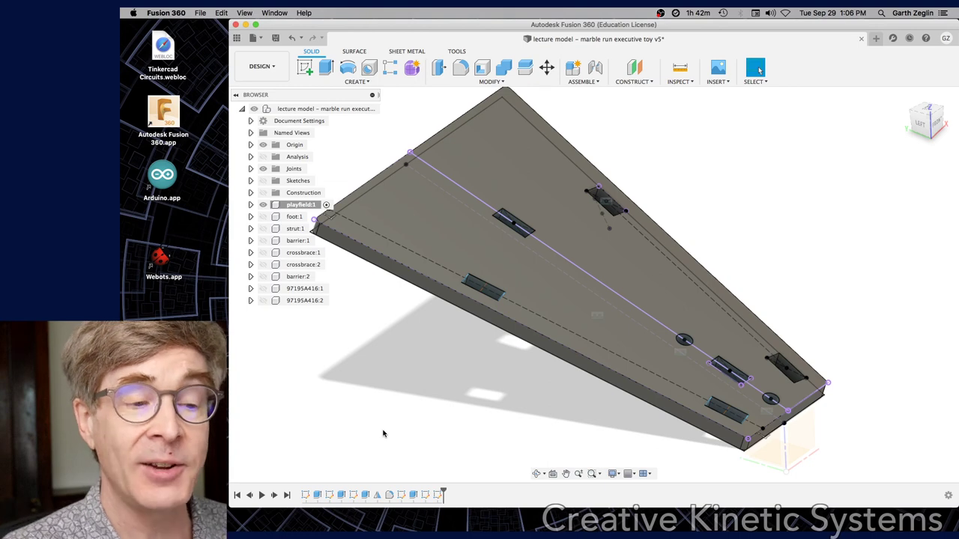
pyautogui.click(250, 205)
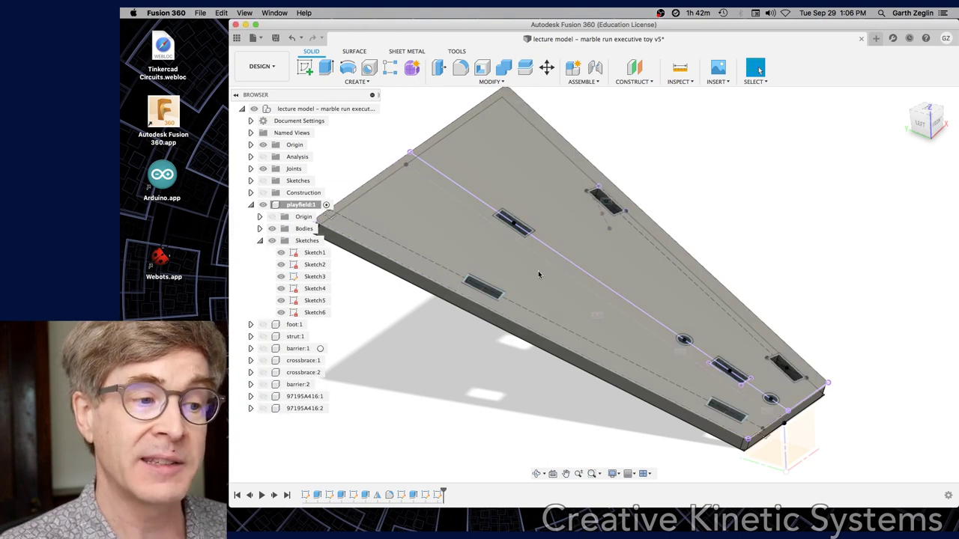
# Create Sketch7 on the playfield's top face and project the face's outline, slots and holes.
pyautogui.click(538, 273)
pyautogui.rightClick(537, 273)
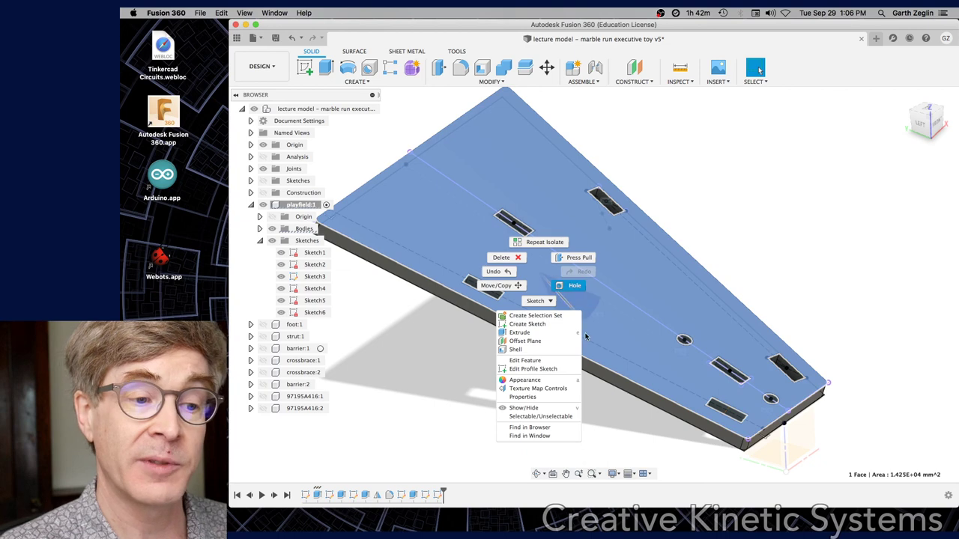
pyautogui.click(535, 329)
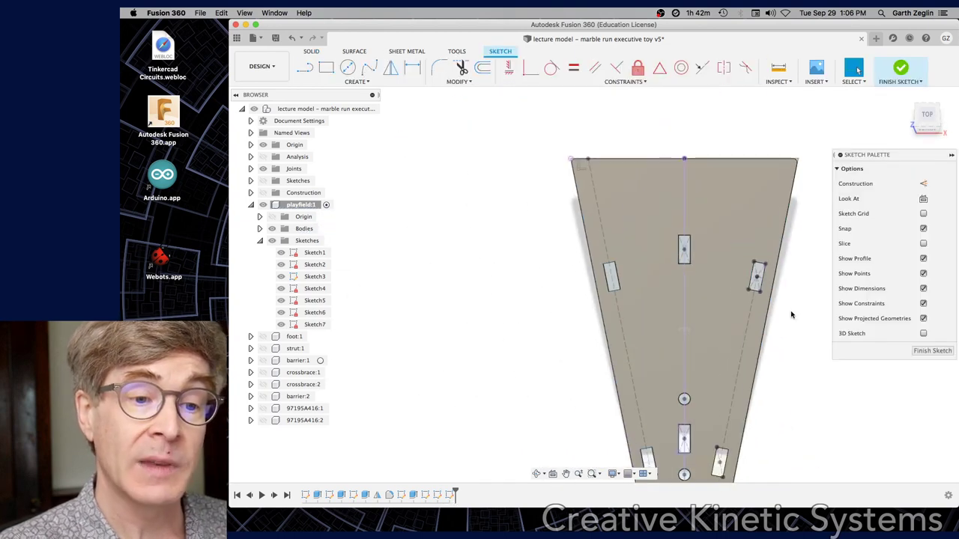
pyautogui.click(631, 298)
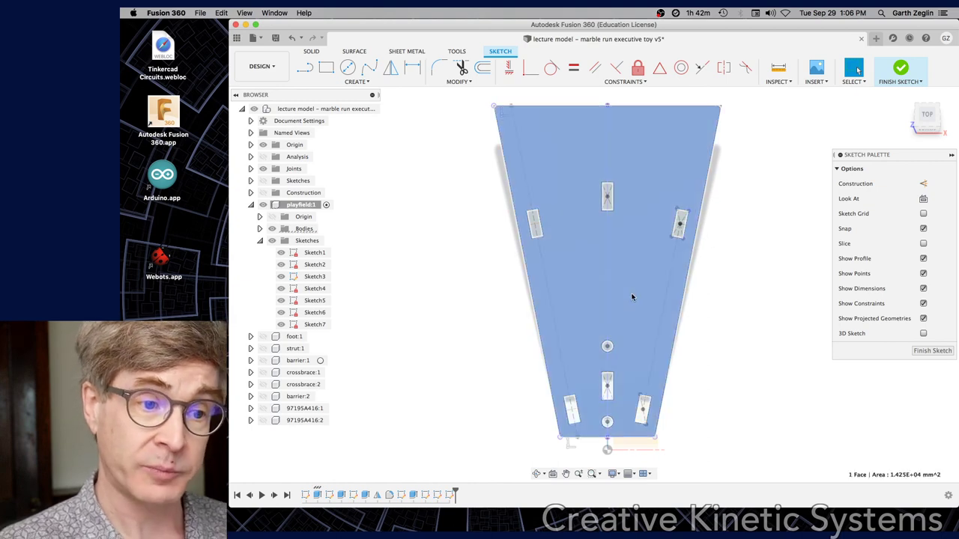
pyautogui.press('p')
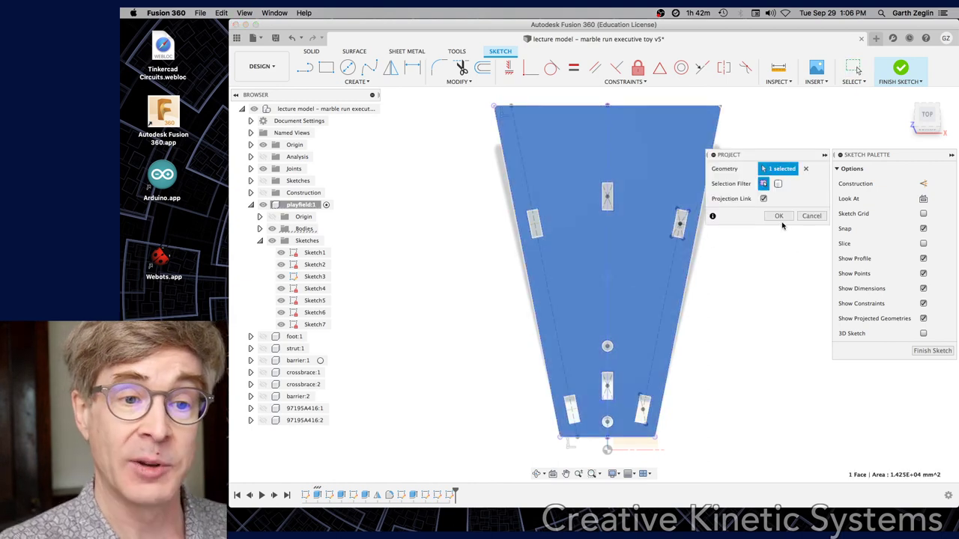
pyautogui.click(777, 217)
pyautogui.keyDown('shift'); pyautogui.moveTo(721, 325); pyautogui.dragTo(732, 282, button='middle'); pyautogui.keyUp('shift')
pyautogui.scroll(4, 460, 404)
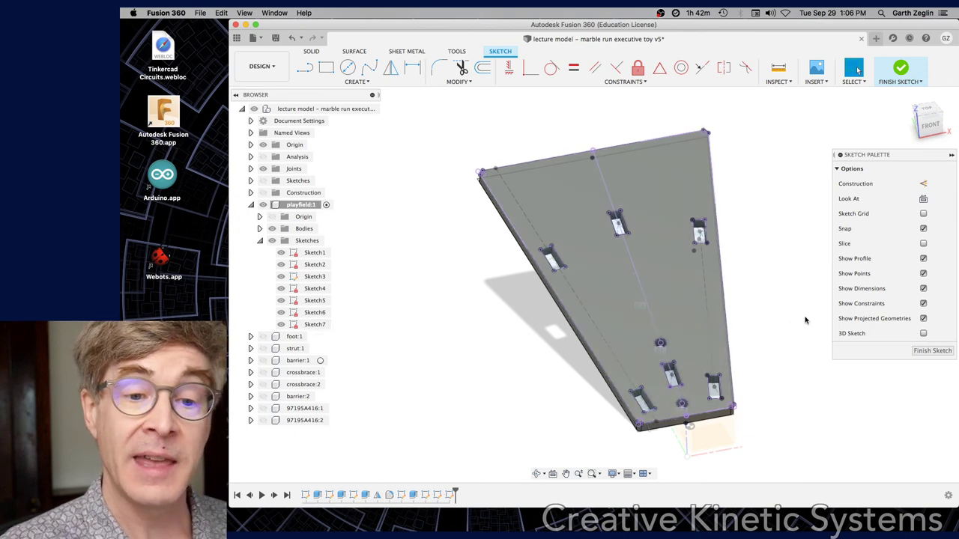
# Finish Sketch7 and hide Sketch1–6 and the playfield body so only its outline shows.
pyautogui.click(901, 70)
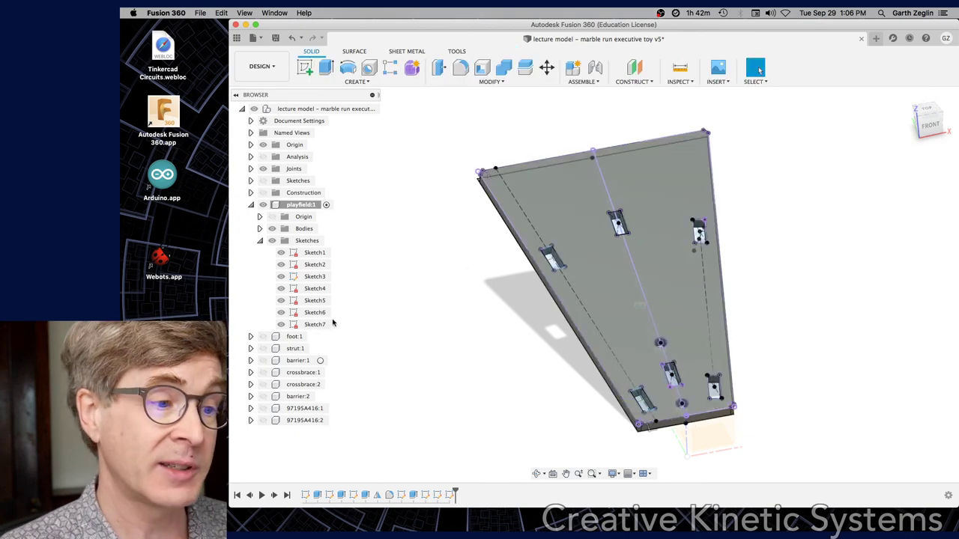
pyautogui.click(307, 324)
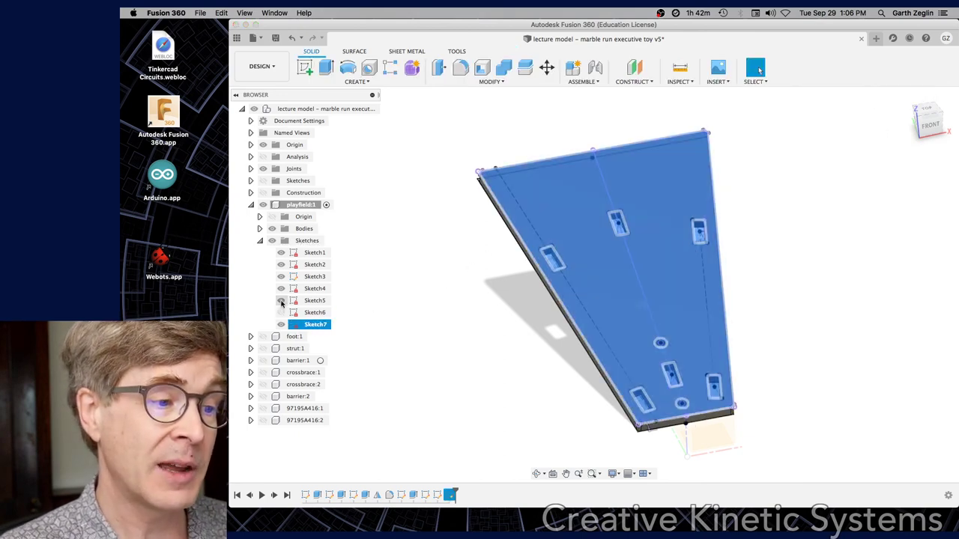
pyautogui.keyDown('super'); pyautogui.click(285, 255); pyautogui.keyUp('super')
pyautogui.click(360, 317)
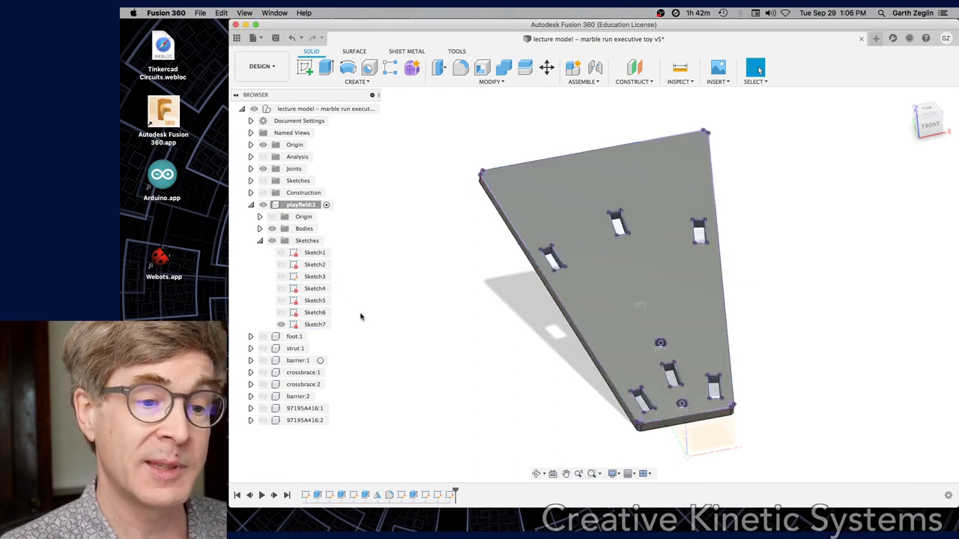
pyautogui.click(272, 228)
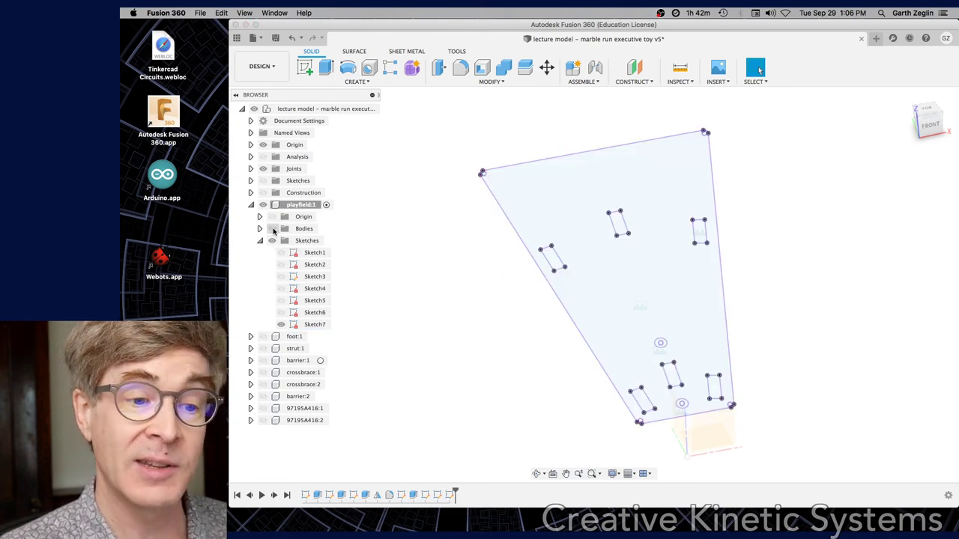
pyautogui.keyDown('shift'); pyautogui.moveTo(721, 325); pyautogui.dragTo(813, 333, button='middle'); pyautogui.keyUp('shift')
pyautogui.press('Escape')
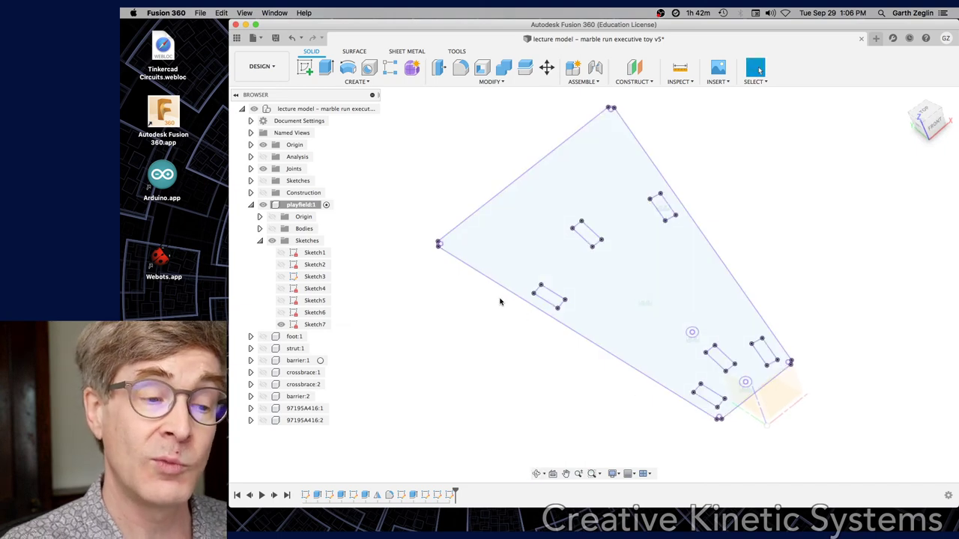
pyautogui.keyDown('shift'); pyautogui.moveTo(452, 274); pyautogui.dragTo(458, 260, button='middle'); pyautogui.keyUp('shift')
pyautogui.keyDown('shift'); pyautogui.moveTo(847, 252); pyautogui.dragTo(838, 272, button='middle'); pyautogui.keyUp('shift')
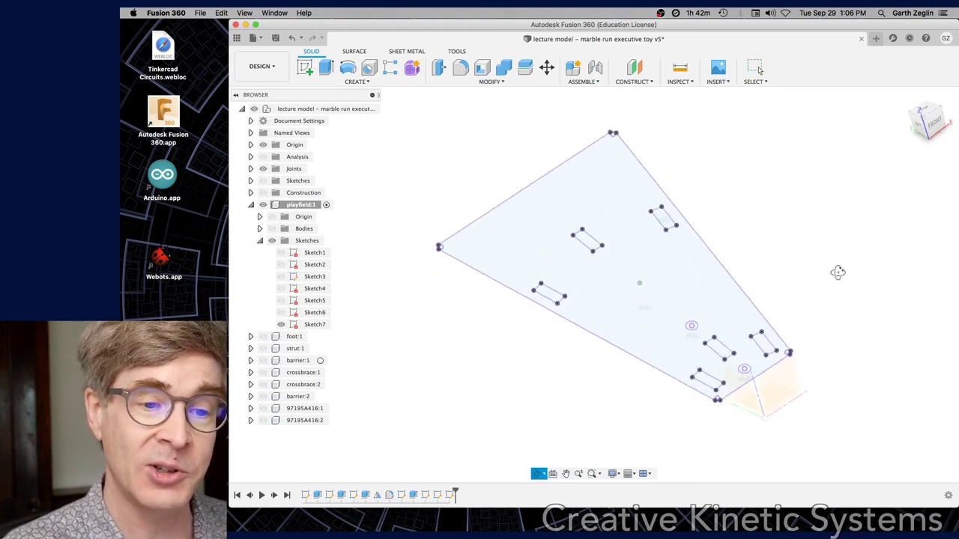
pyautogui.press('Escape')
# Rename Sketch7 to 'laser cutter'.
pyautogui.click(318, 325)
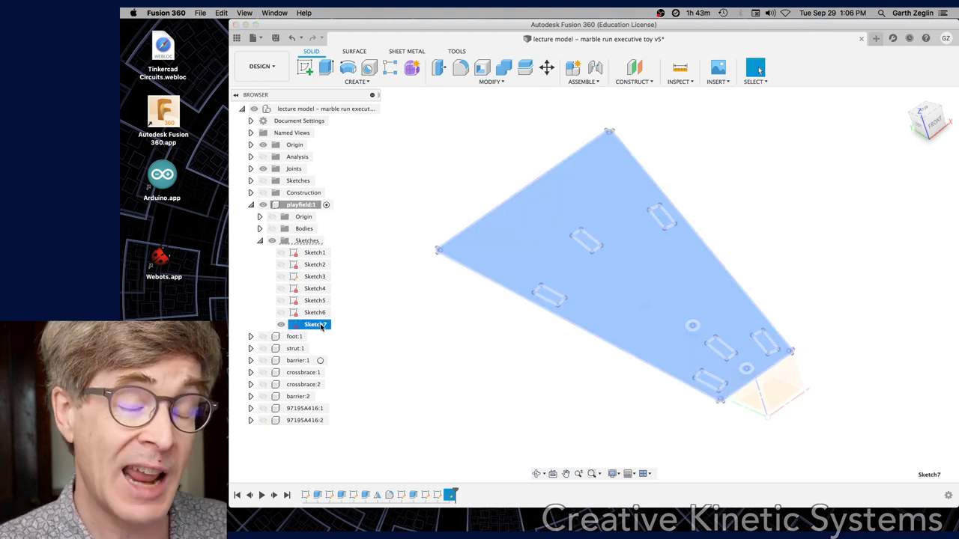
pyautogui.click(322, 324)
pyautogui.write('laserc')
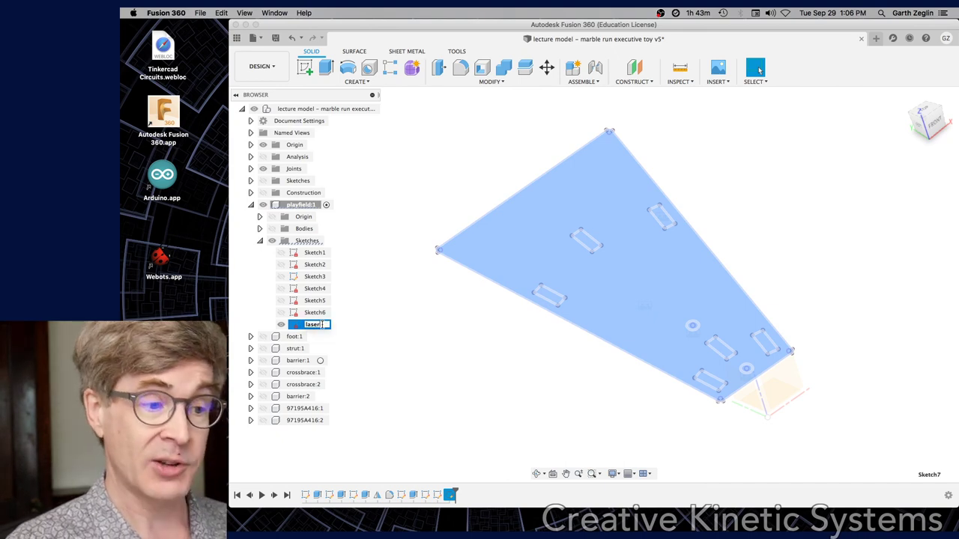
pyautogui.press('BackSpace')
pyautogui.press('BackSpace')
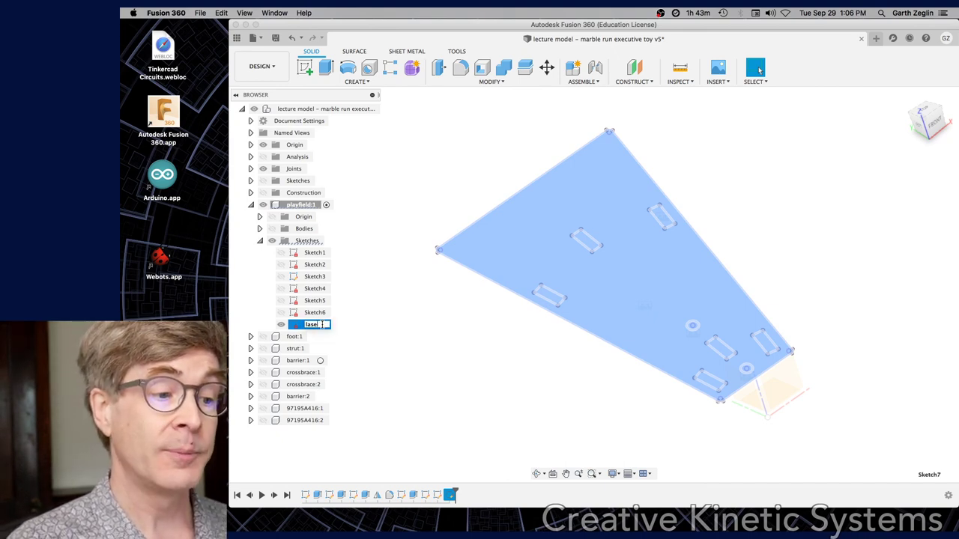
pyautogui.write('r cutter')
pyautogui.press('Return')
# Export the laser cutter sketch as a DXF file named playfield.
pyautogui.rightClick(324, 325)
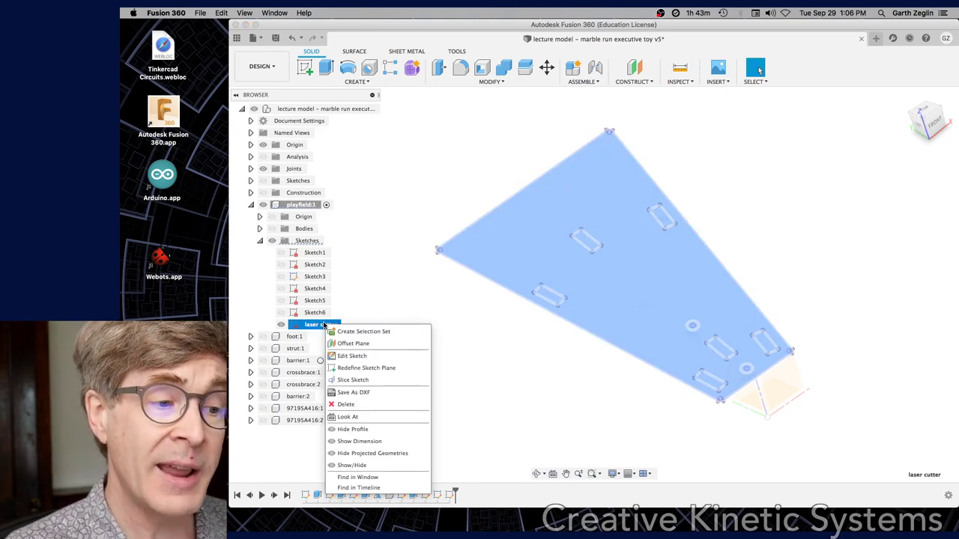
pyautogui.click(359, 393)
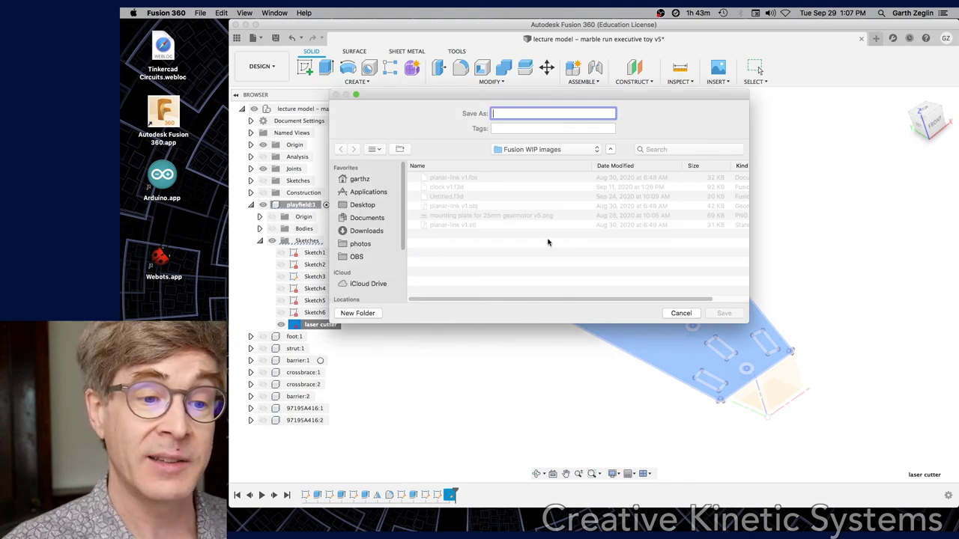
pyautogui.write('playfield')
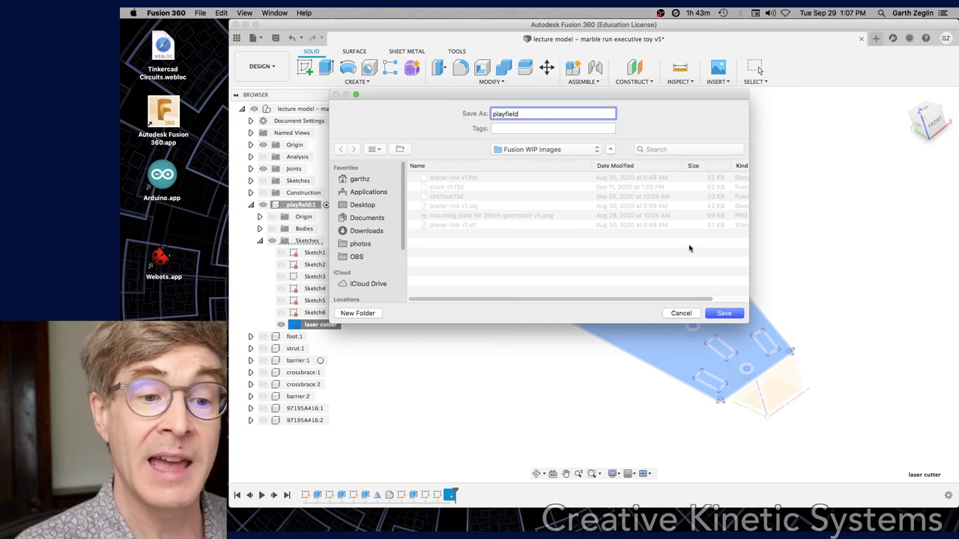
pyautogui.click(735, 313)
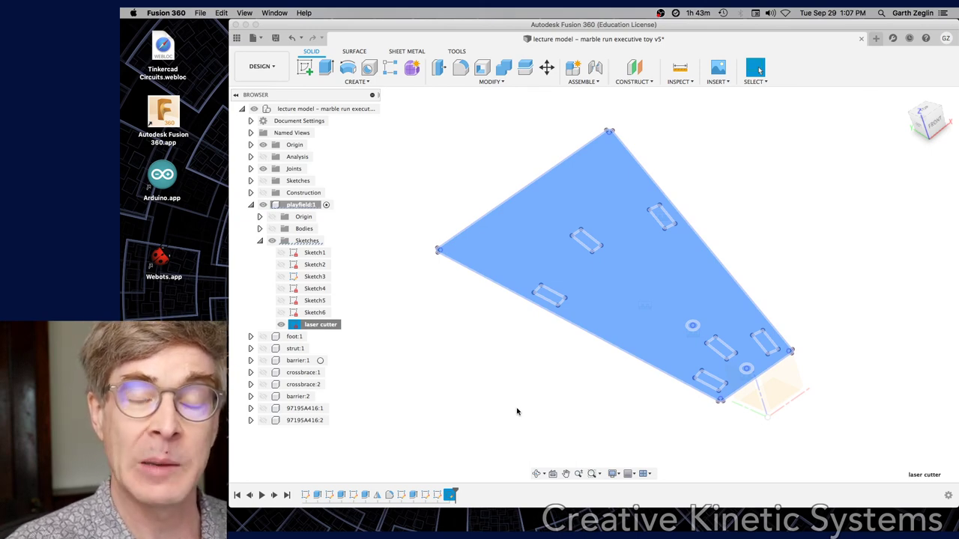
pyautogui.moveTo(784, 308)
pyautogui.keyDown('shift'); pyautogui.mouseDown(button='middle')
pyautogui.moveTo(779, 314)
pyautogui.moveTo(811, 305)
pyautogui.moveTo(749, 295)
pyautogui.moveTo(779, 310)
pyautogui.mouseUp(button='middle'); pyautogui.keyUp('shift')
pyautogui.click(710, 197)
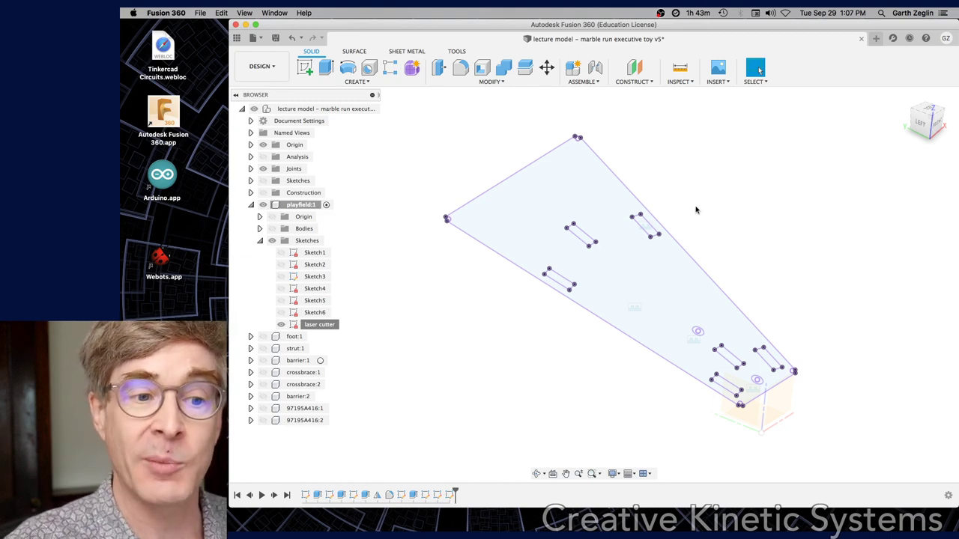
pyautogui.scroll(2, 622, 192)
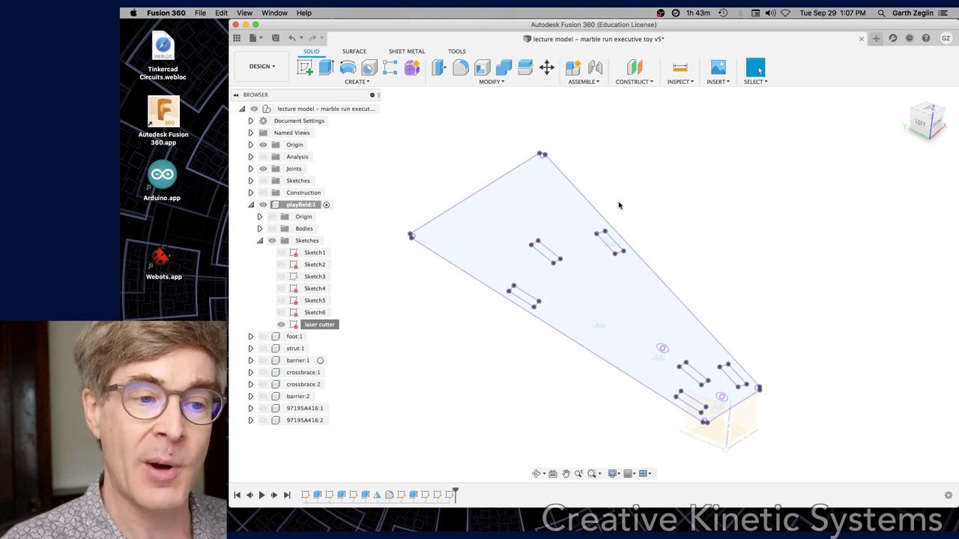
pyautogui.scroll(2, 621, 207)
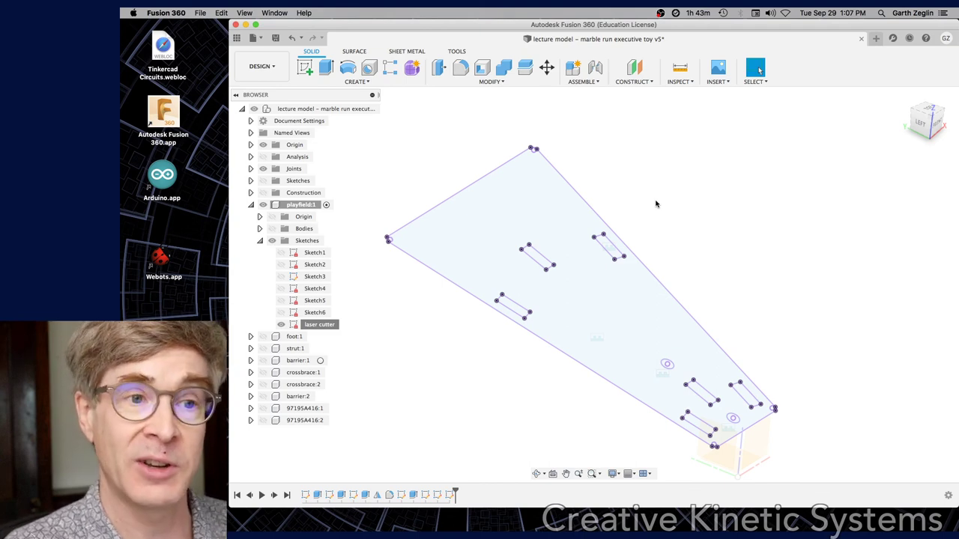
pyautogui.click(605, 193)
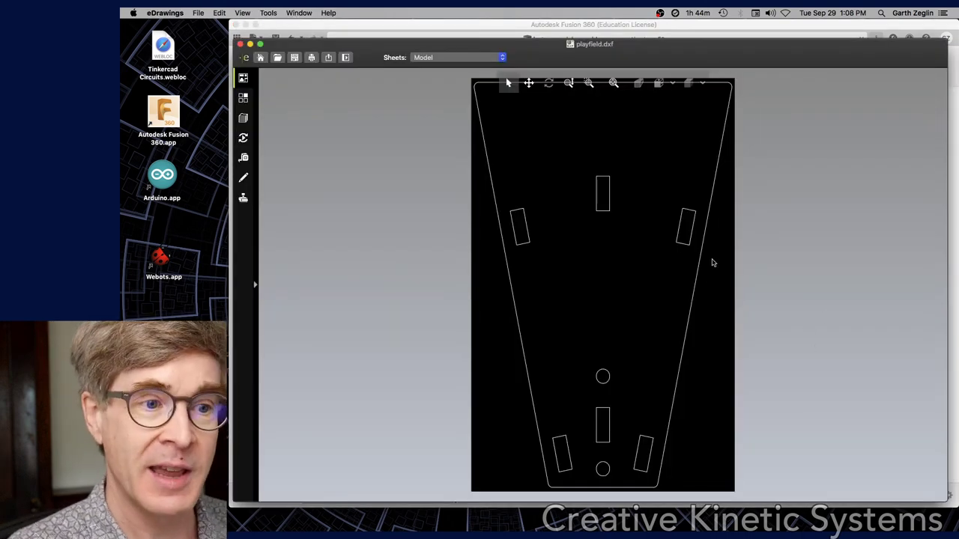
# Zoom in and out on playfield.dxf in eDrawings to inspect the outline, then return to Fusion 360.
pyautogui.scroll(-5, 512, 212)
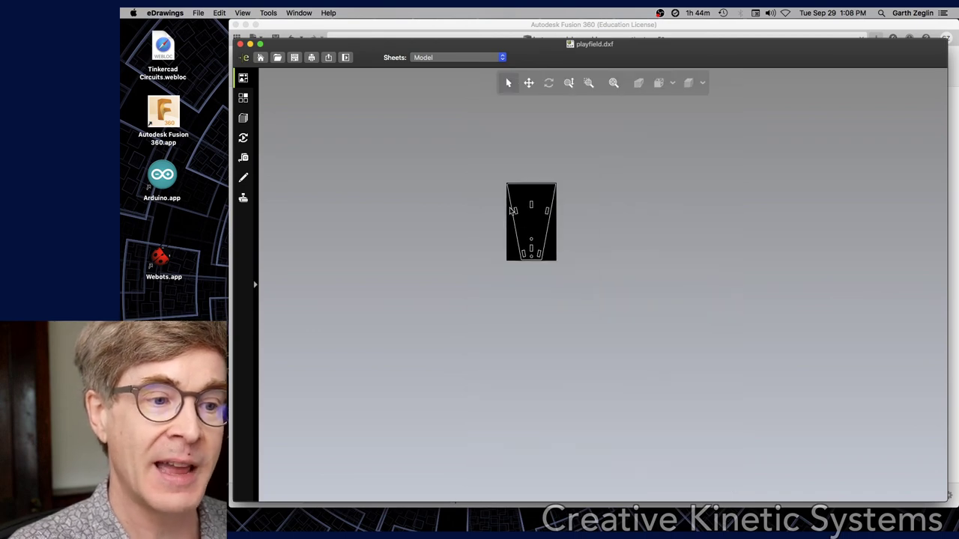
pyautogui.scroll(10, 513, 212)
pyautogui.scroll(-8, 510, 212)
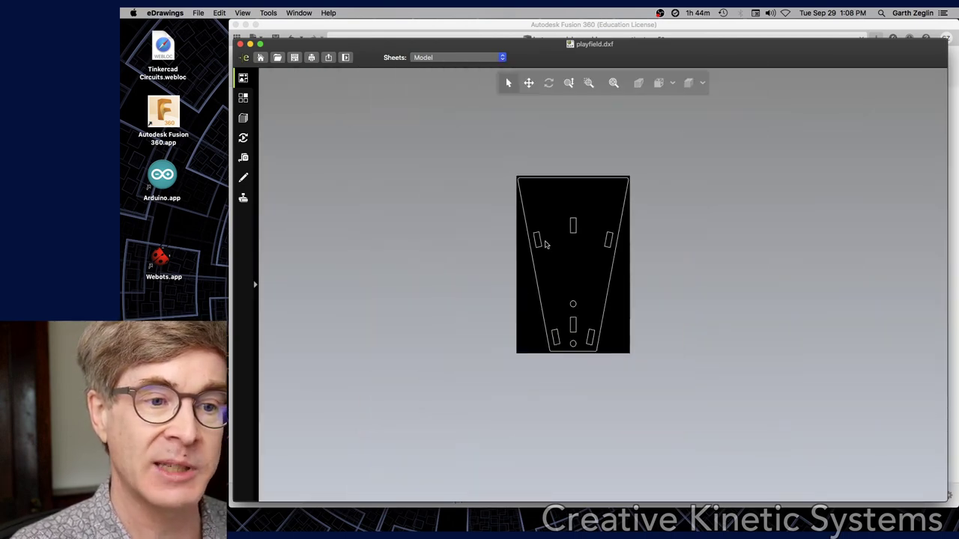
pyautogui.scroll(2, 545, 238)
pyautogui.scroll(4, 584, 243)
pyautogui.scroll(-2, 621, 258)
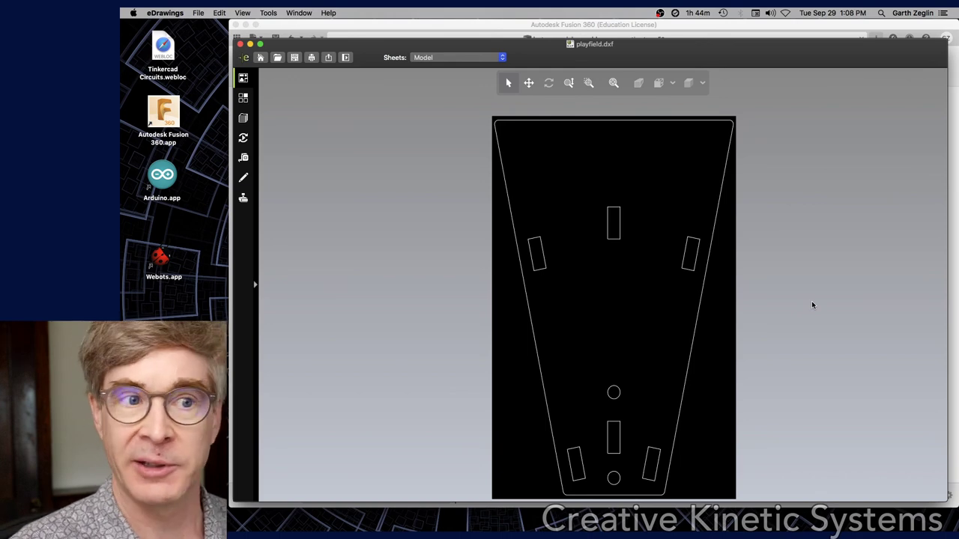
pyautogui.click(474, 25)
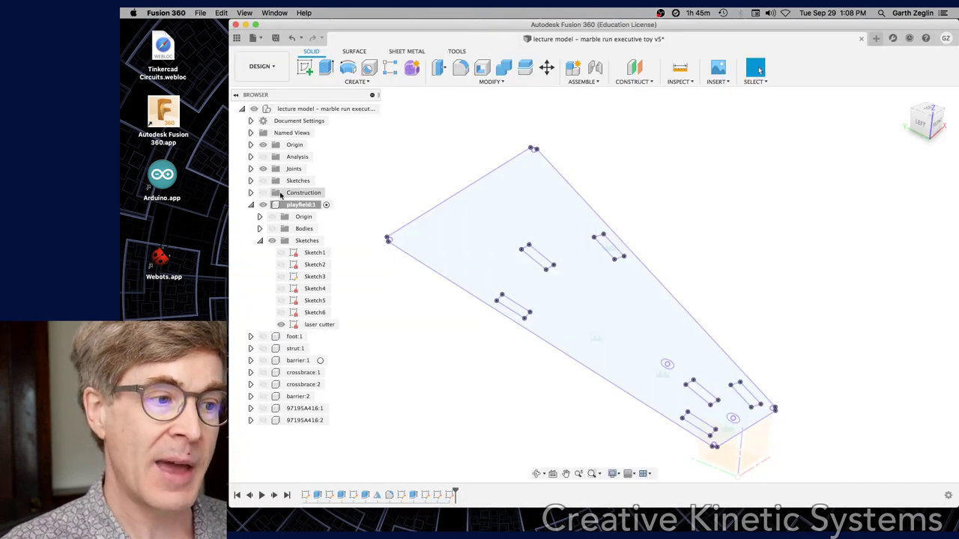
# Unisolate playfield:1 to show all components and activate the top-level assembly.
pyautogui.rightClick(304, 205)
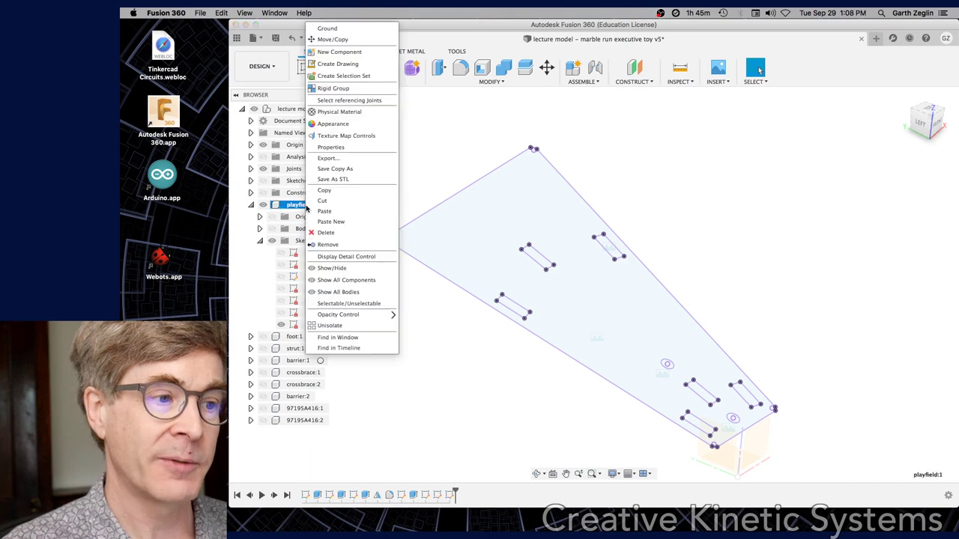
pyautogui.click(343, 326)
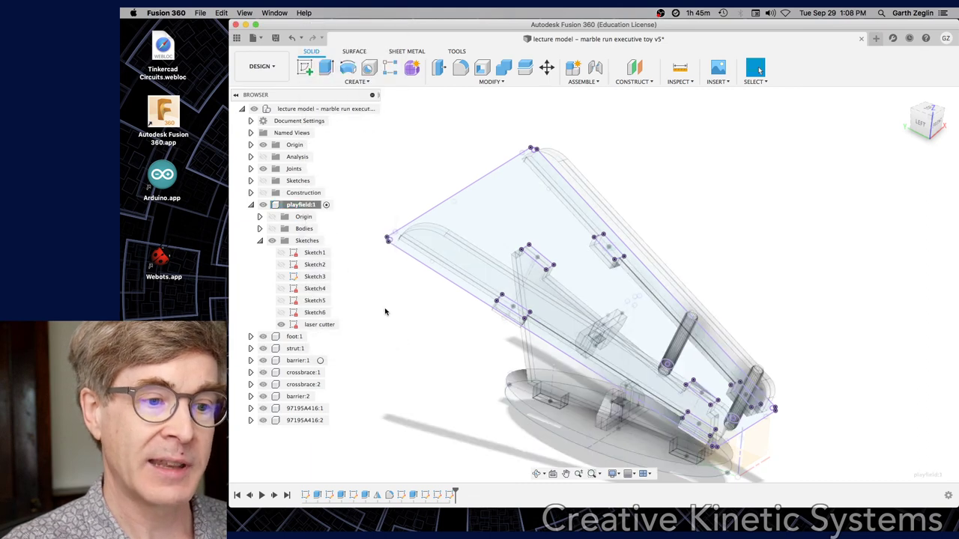
pyautogui.click(372, 109)
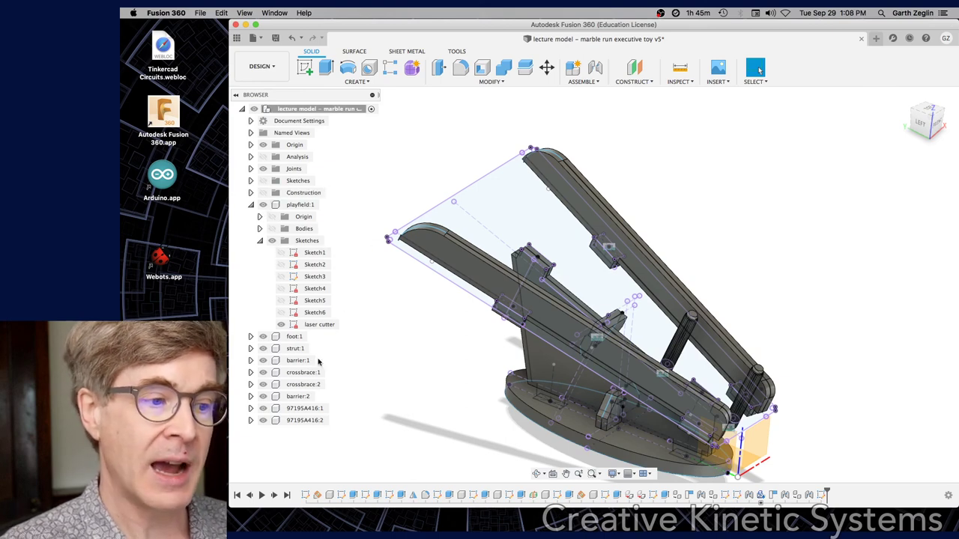
# Orbit and zoom to view the whole assembly with the playfield sloping left.
pyautogui.keyDown('shift'); pyautogui.moveTo(350, 181); pyautogui.dragTo(335, 180, button='middle'); pyautogui.keyUp('shift')
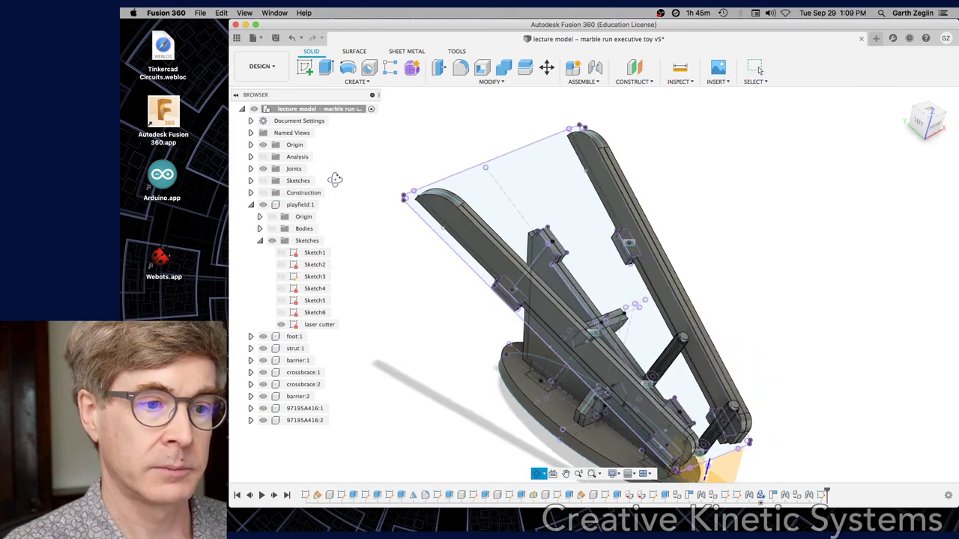
pyautogui.keyDown('shift'); pyautogui.moveTo(273, 229); pyautogui.dragTo(843, 227, button='middle'); pyautogui.keyUp('shift')
pyautogui.scroll(2, 763, 225)
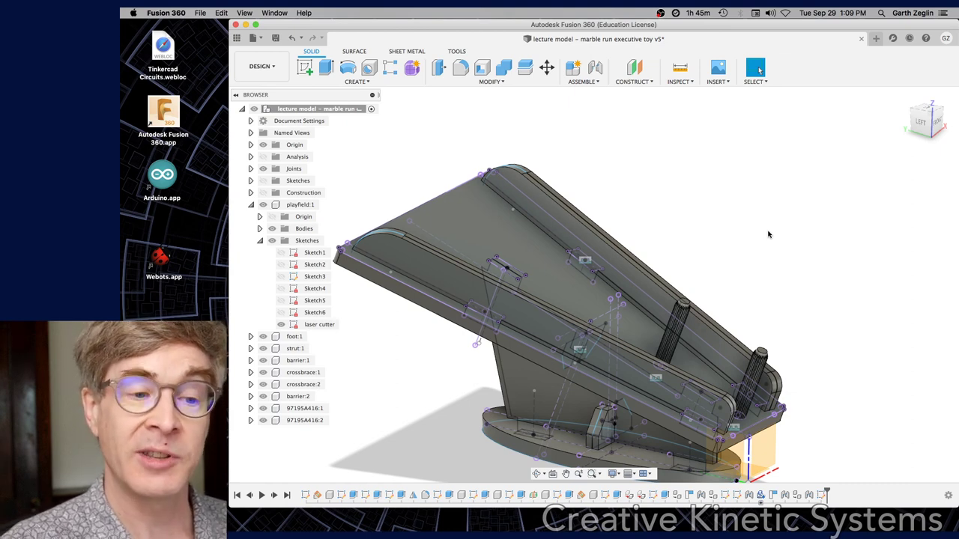
pyautogui.keyDown('shift'); pyautogui.moveTo(802, 280); pyautogui.dragTo(719, 241, button='middle'); pyautogui.keyUp('shift')
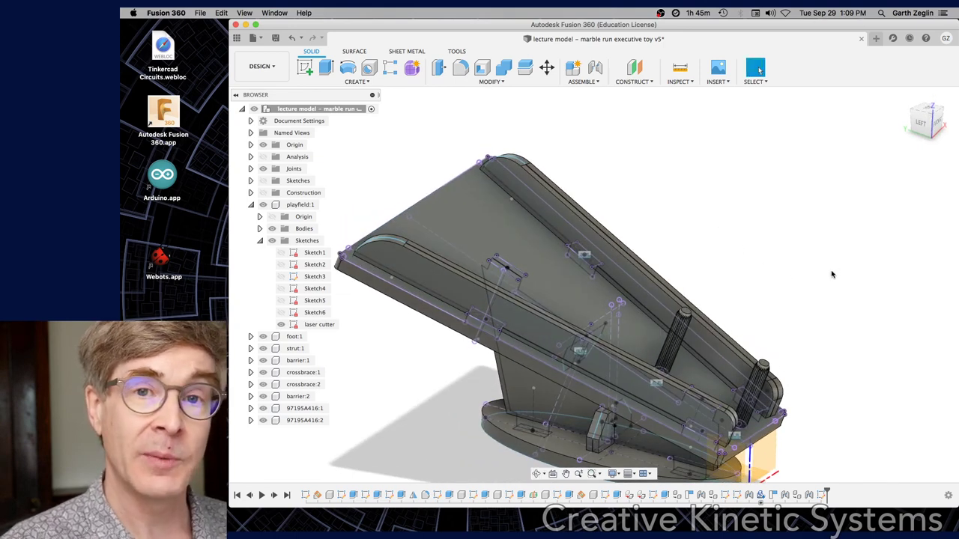